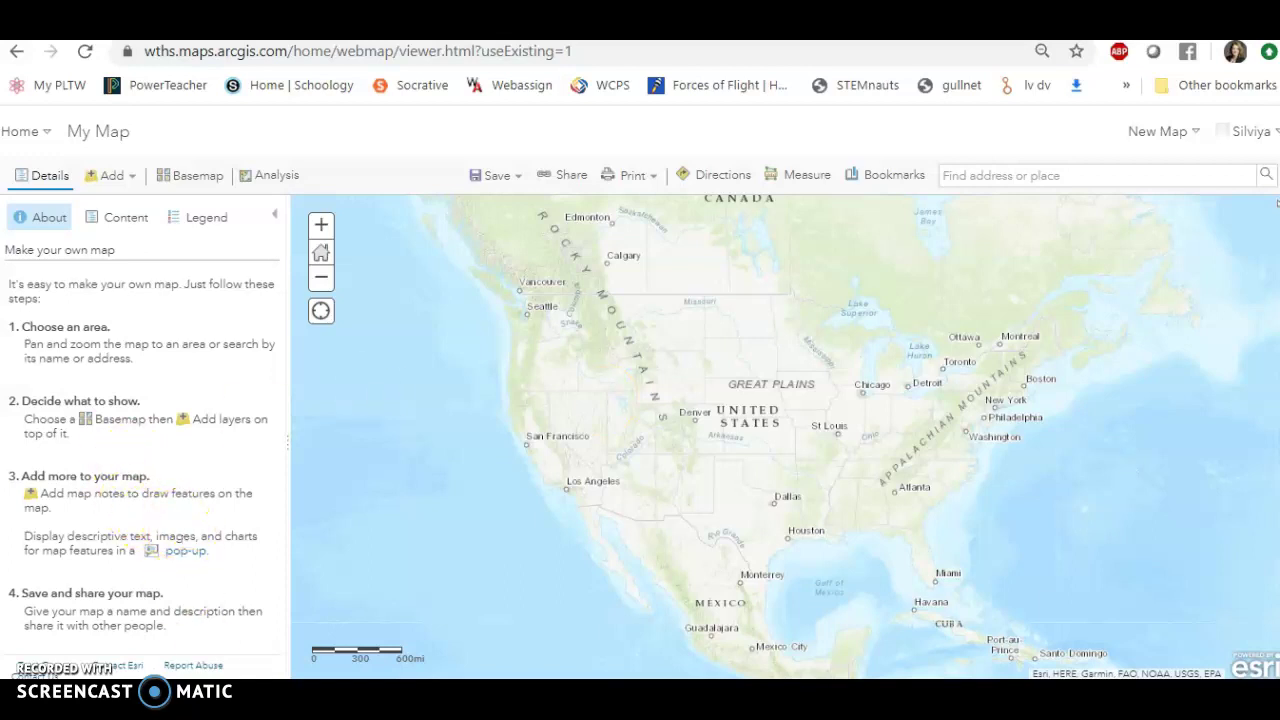
Search ArcGIS Online layers for "covid md" and add the MDH COVID19 Dashboard Feature Layer to the map.
left_click(125, 183)
left_click(140, 208)
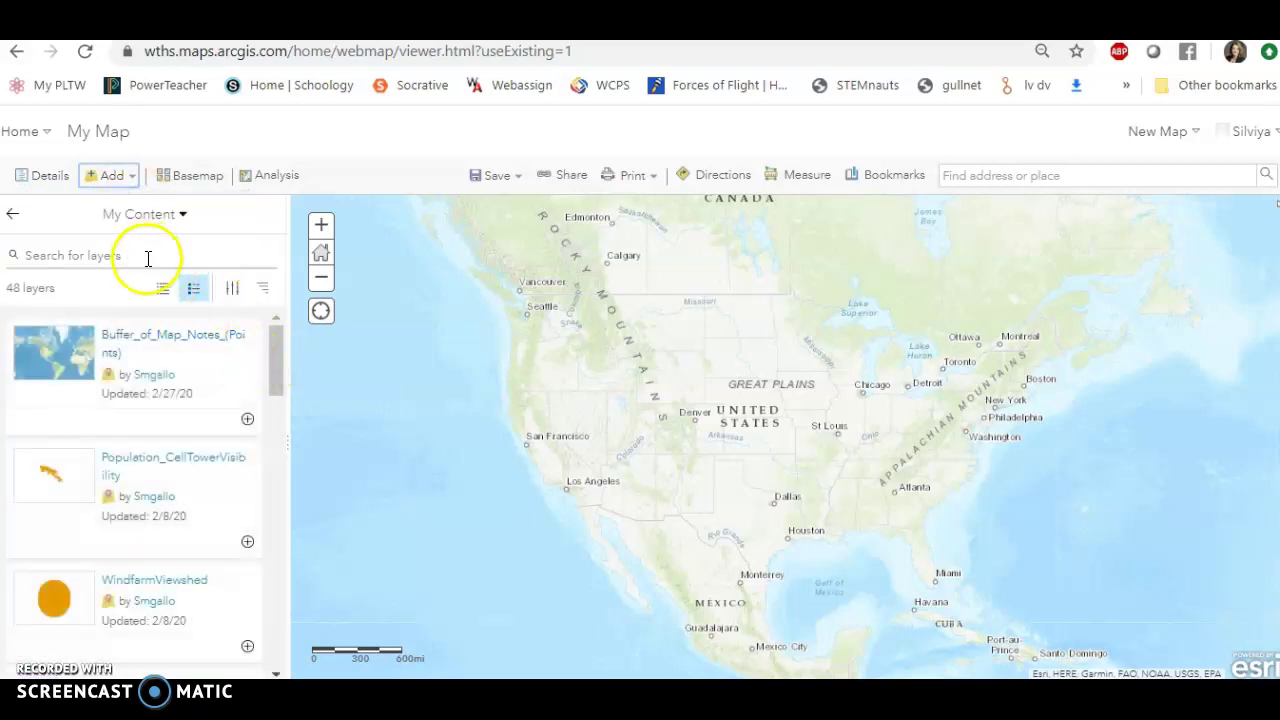
left_click(183, 216)
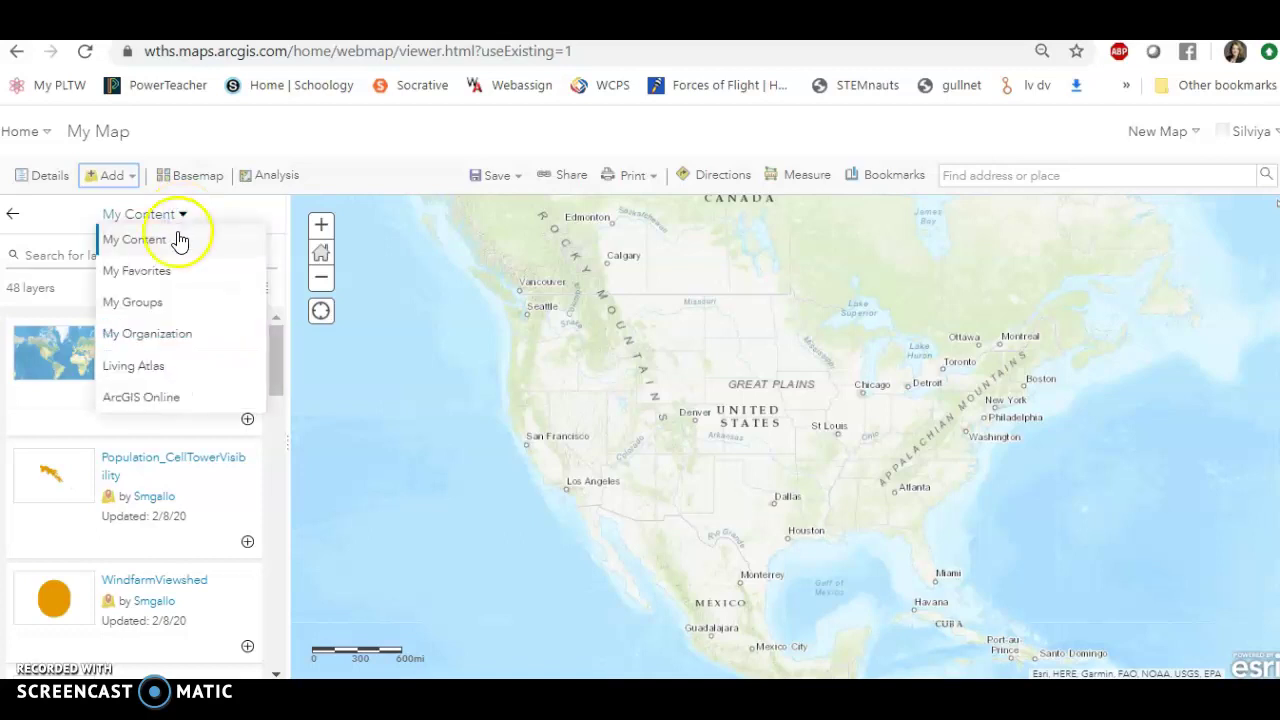
left_click(153, 400)
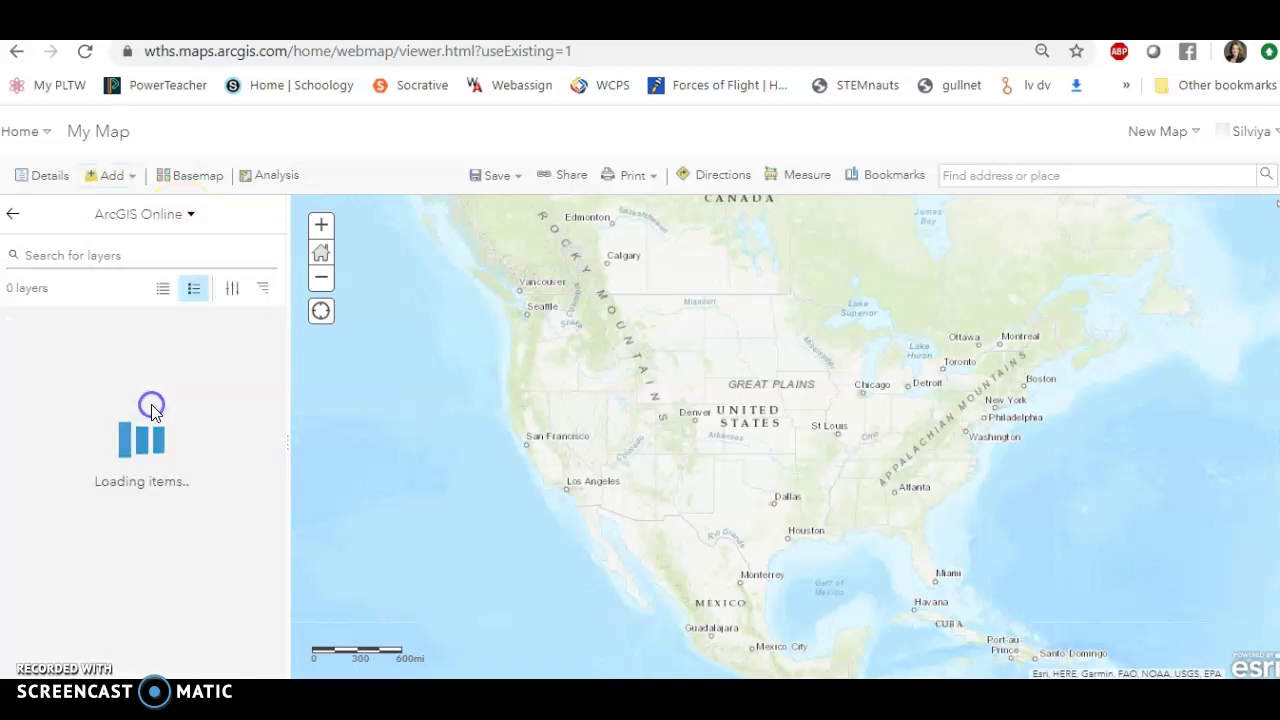
left_click(139, 261)
type("covid md")
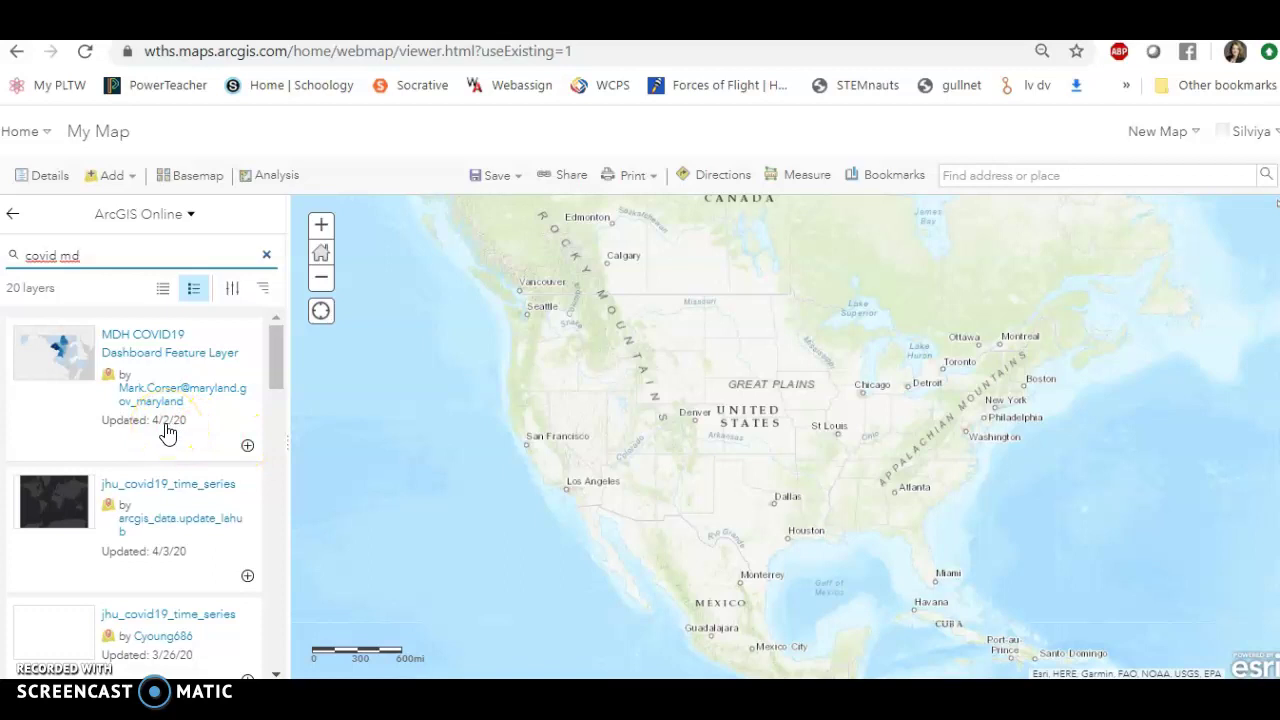
left_click(248, 447)
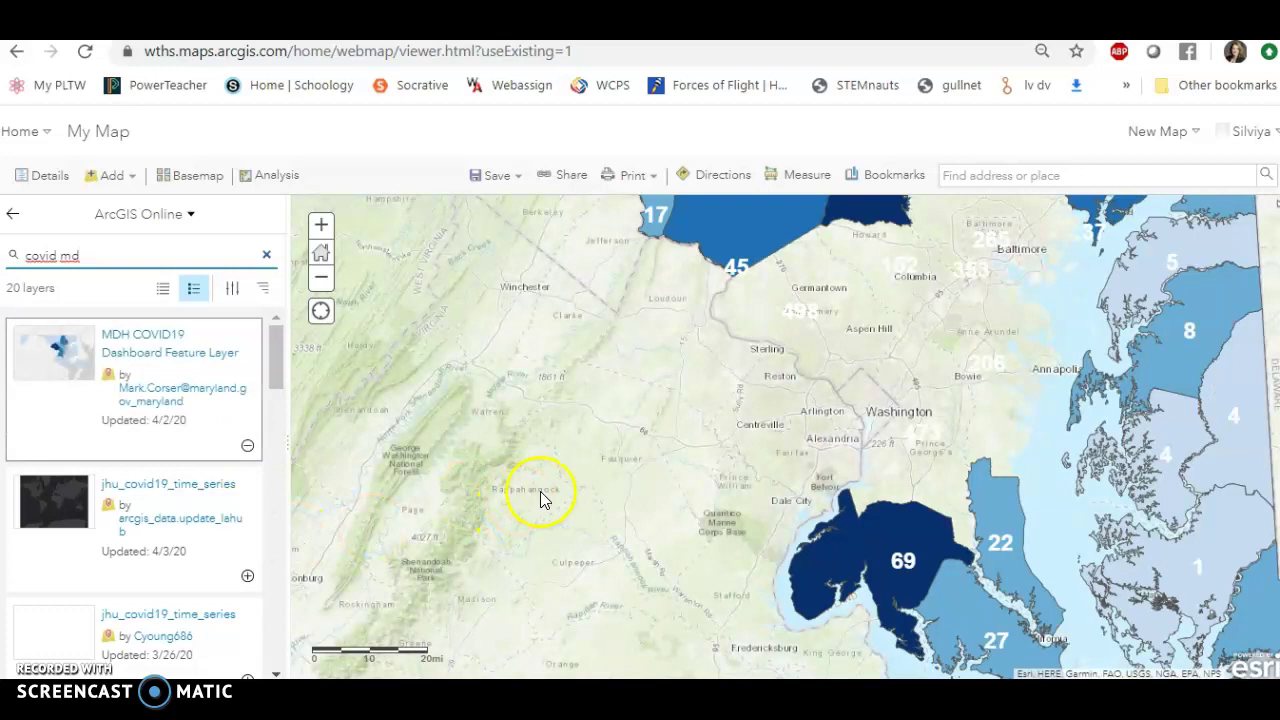
Examine the COVID layer across all of Maryland and more closely around Baltimore.
scroll(893, 377, "down", 1)
left_click_drag(723, 382, 624, 432)
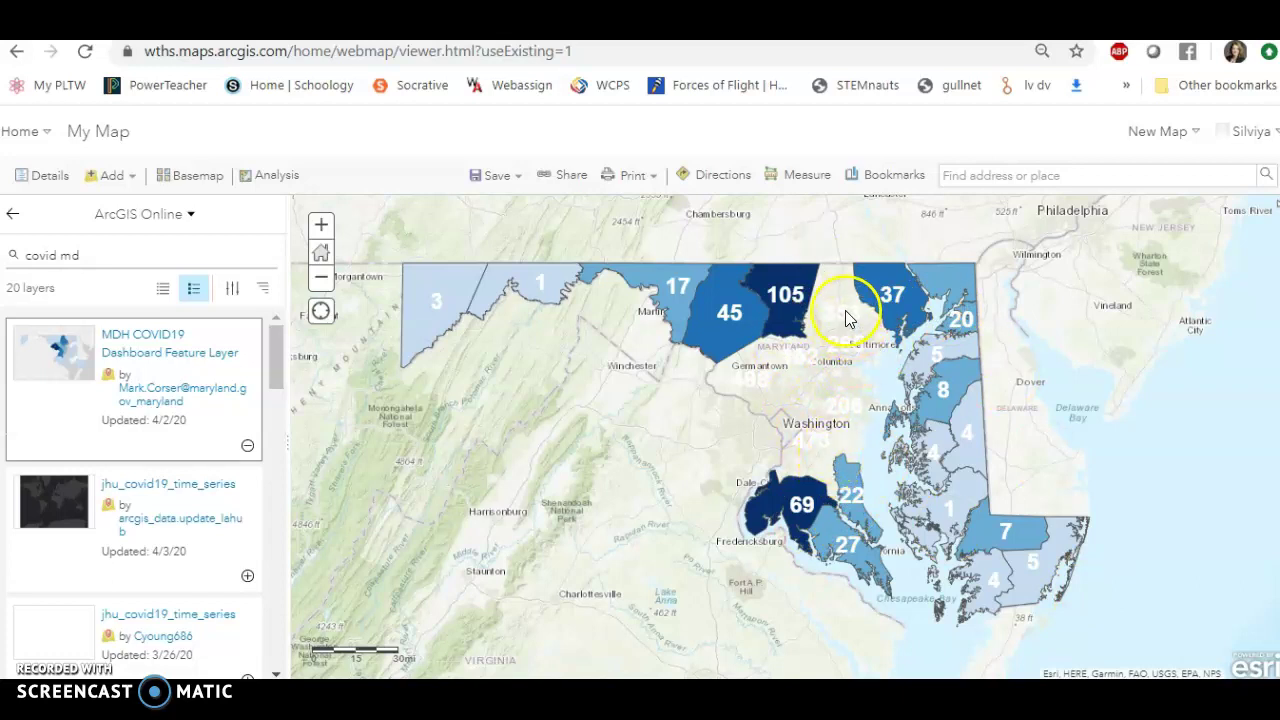
scroll(845, 315, "up", 1)
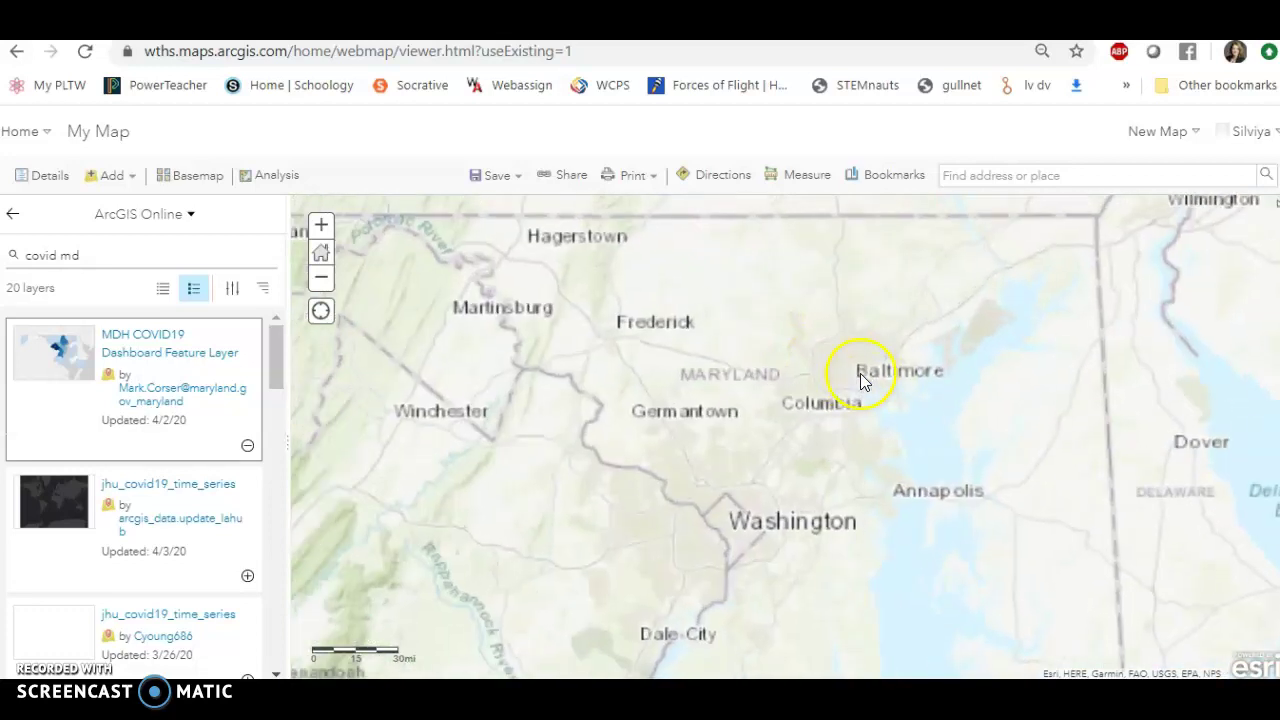
scroll(824, 378, "up", 2)
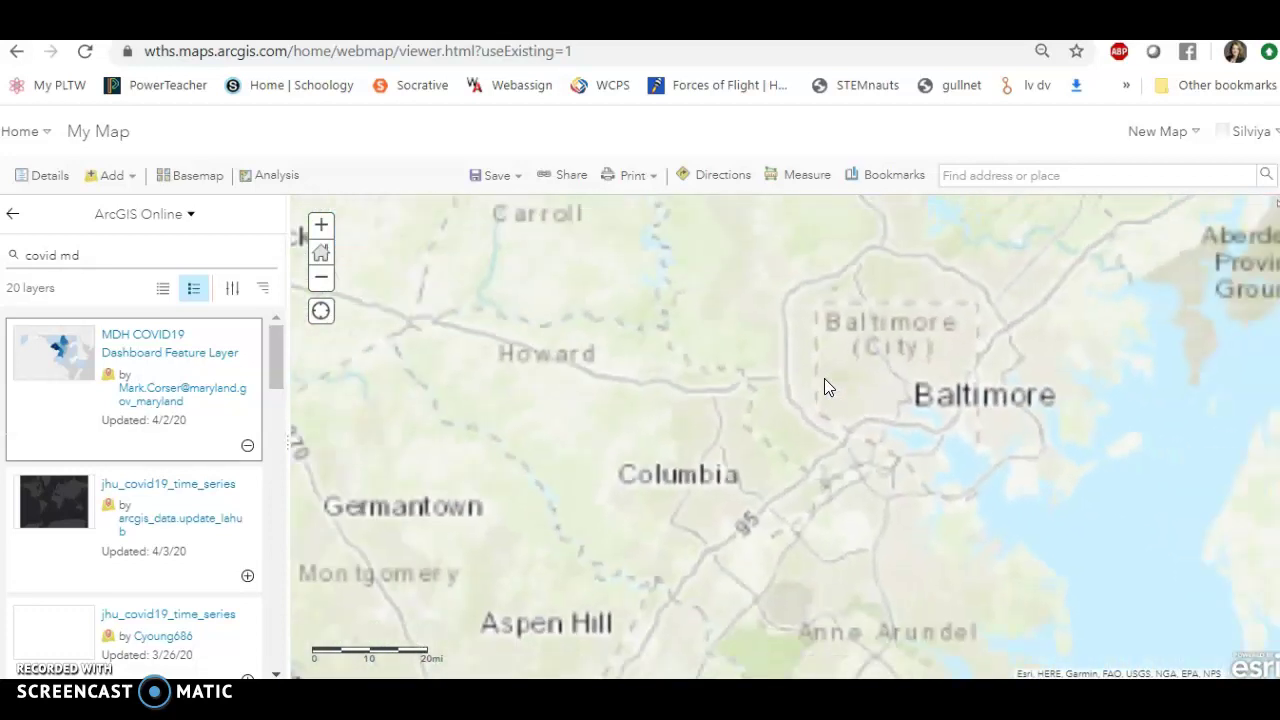
scroll(824, 378, "down", 3)
scroll(824, 378, "down", 1)
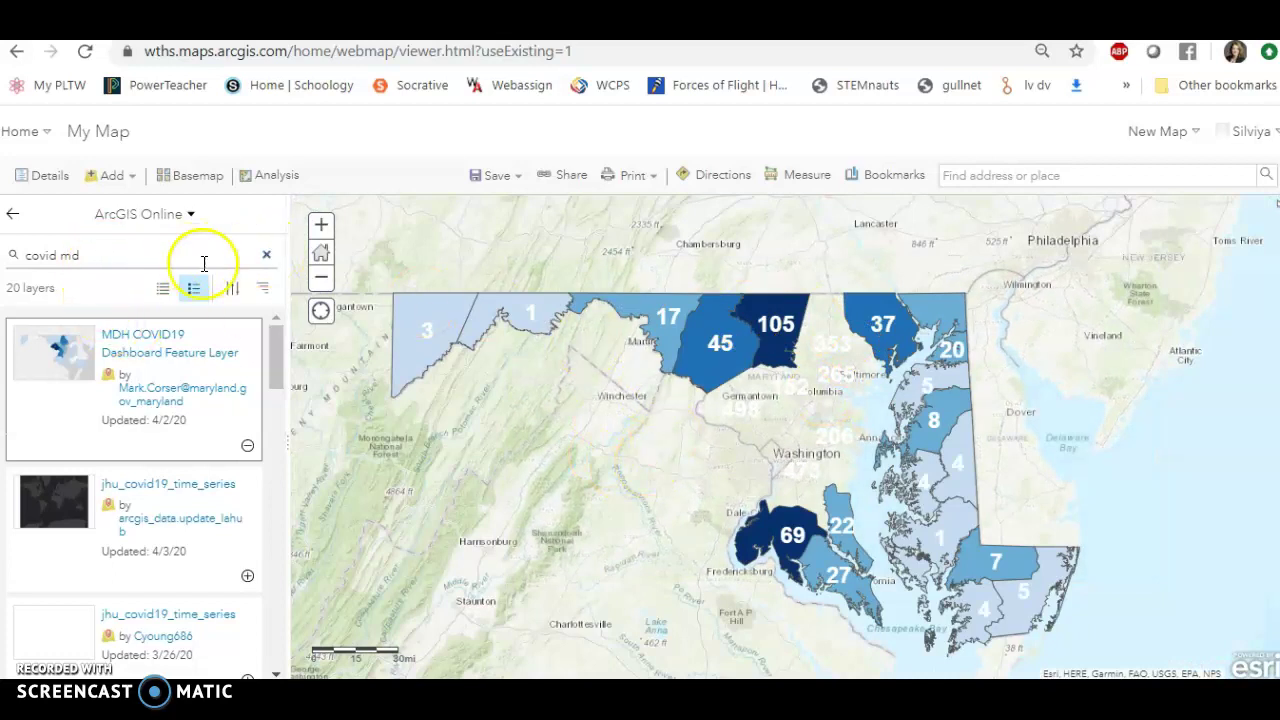
Search the ArcGIS Online layers for "hospitals md".
double_click(47, 254)
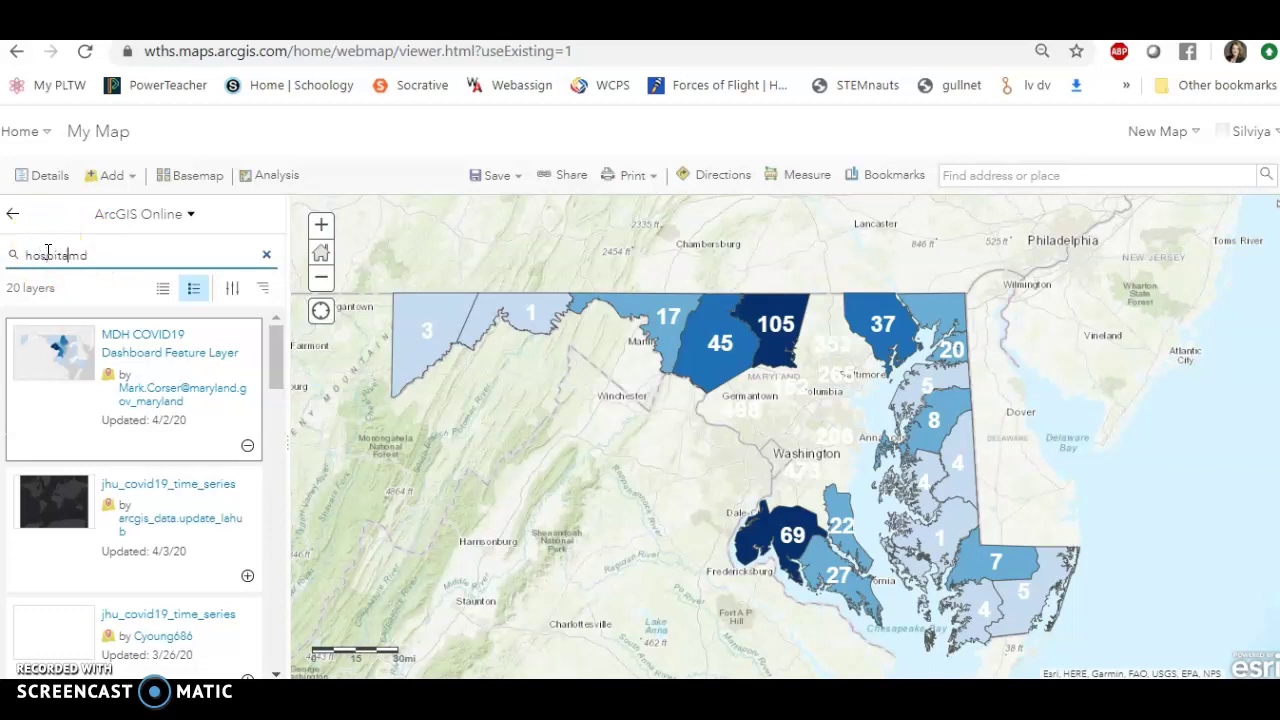
key("Return")
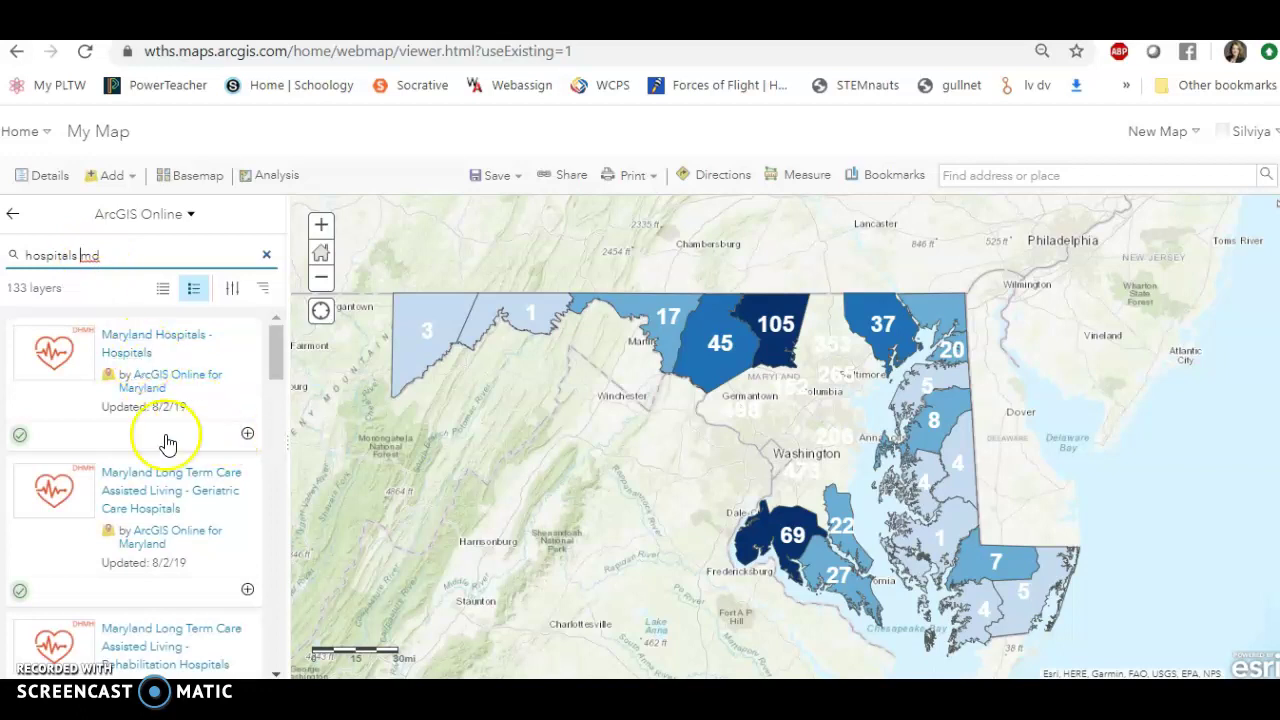
Try adding the Maryland Long Term Care Assisted Living - Rehabilitation Hospitals layer and take it back off the map.
scroll(219, 526, "down", 2)
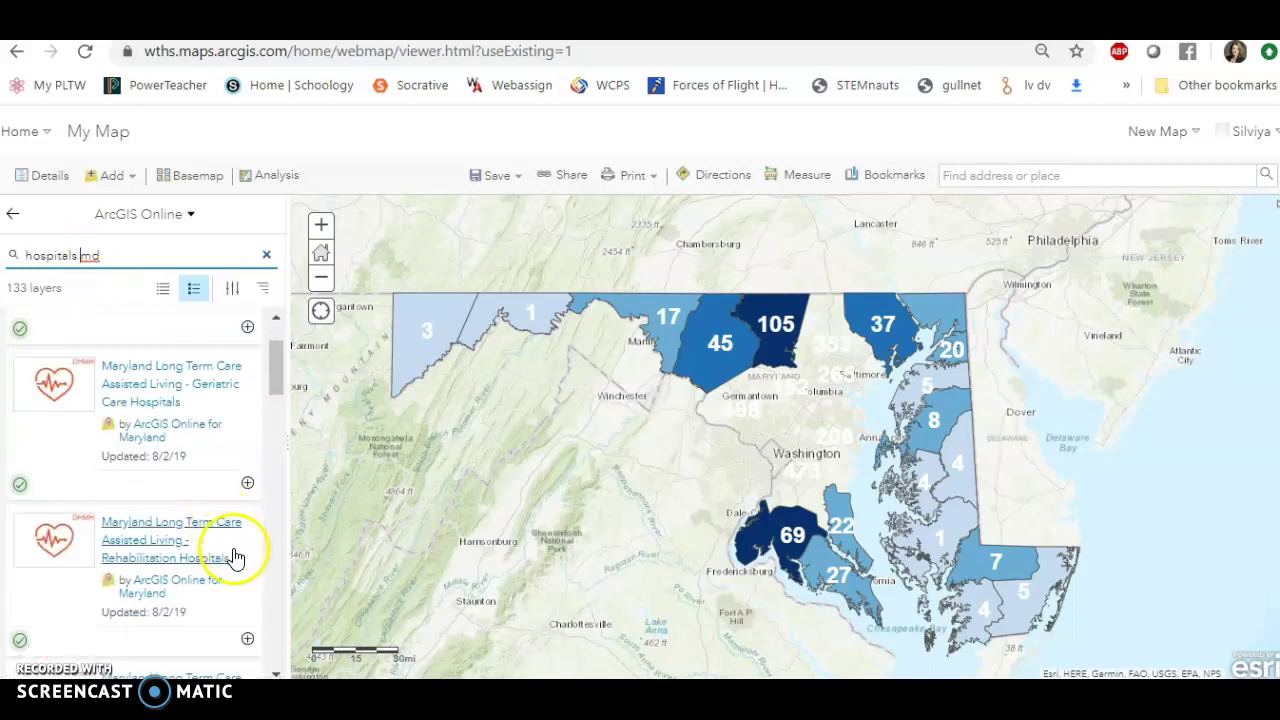
scroll(235, 560, "down", 4)
scroll(233, 570, "down", 2)
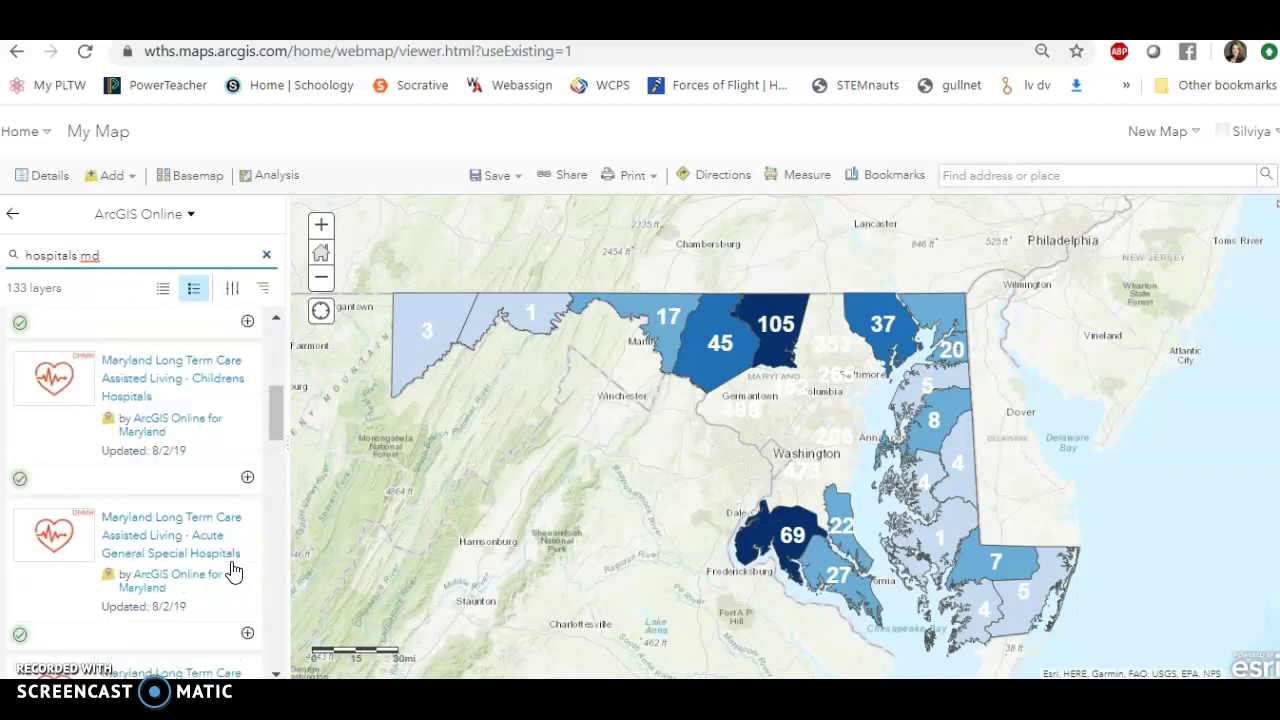
scroll(218, 590, "up", 4)
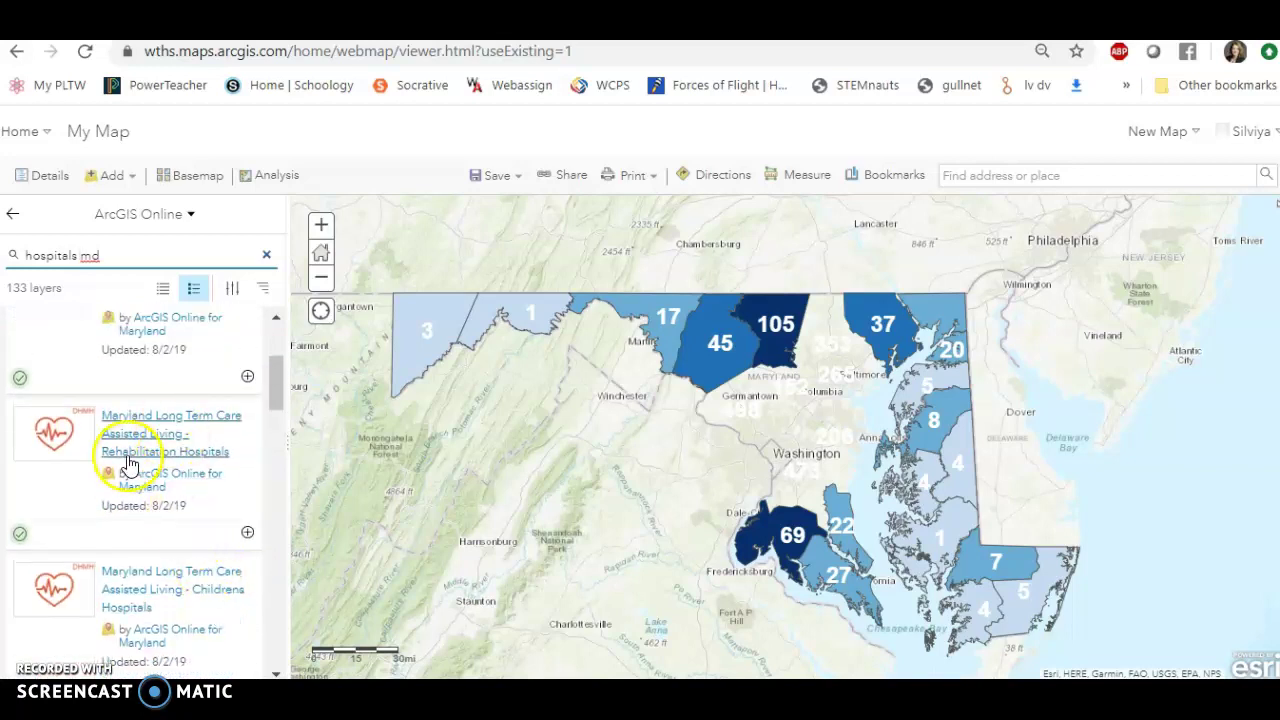
left_click(247, 537)
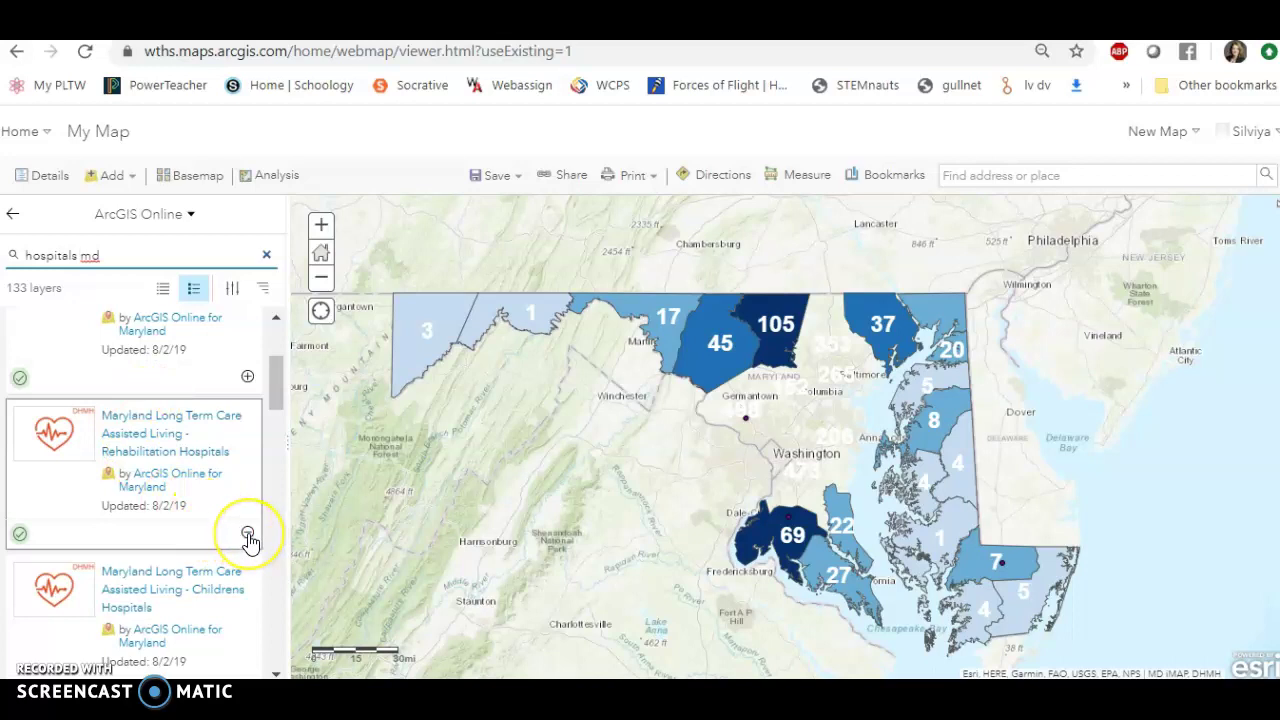
left_click(248, 536)
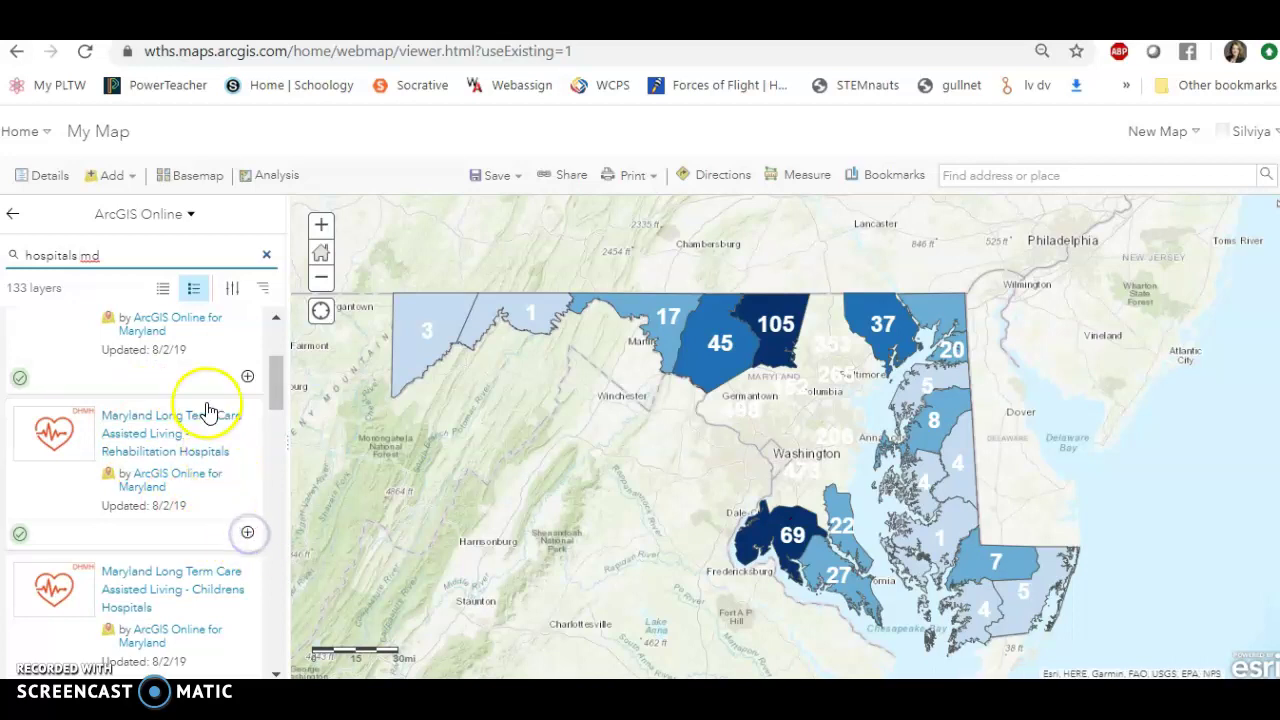
Add the Maryland Hospitals - Hospitals layer to the map and leave the layer search.
scroll(210, 420, "up", 1)
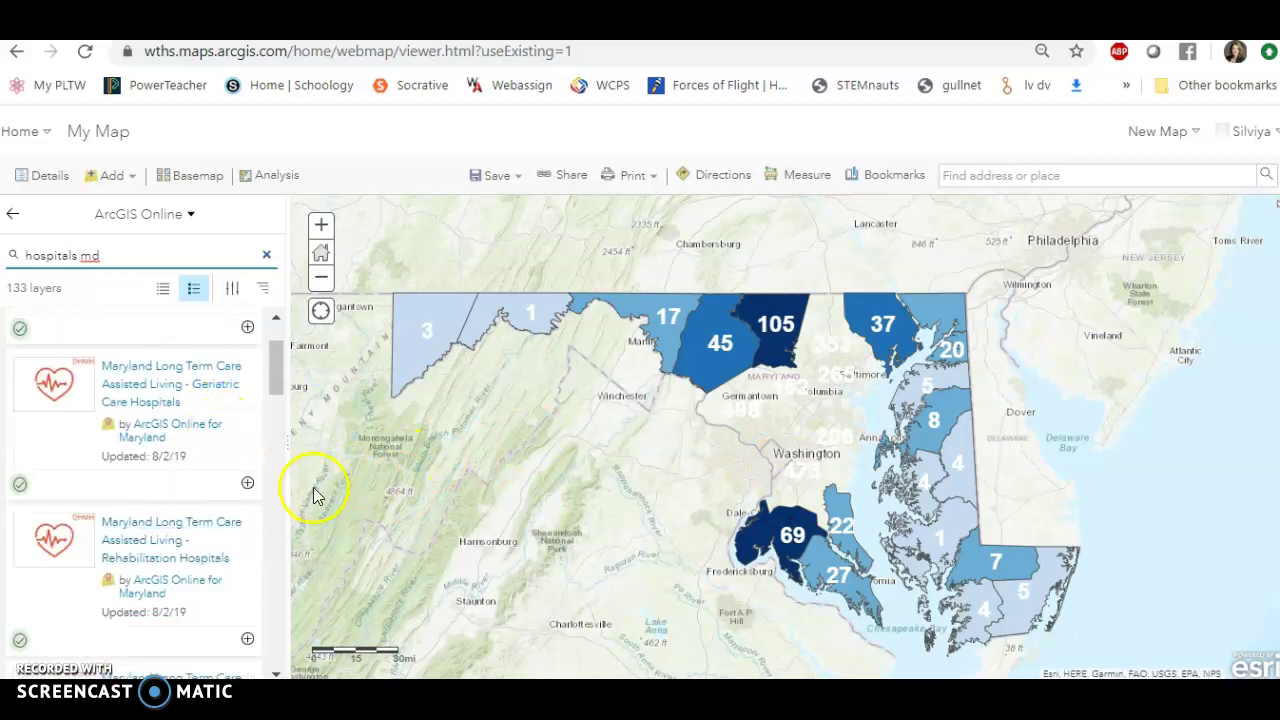
scroll(188, 445, "up", 1)
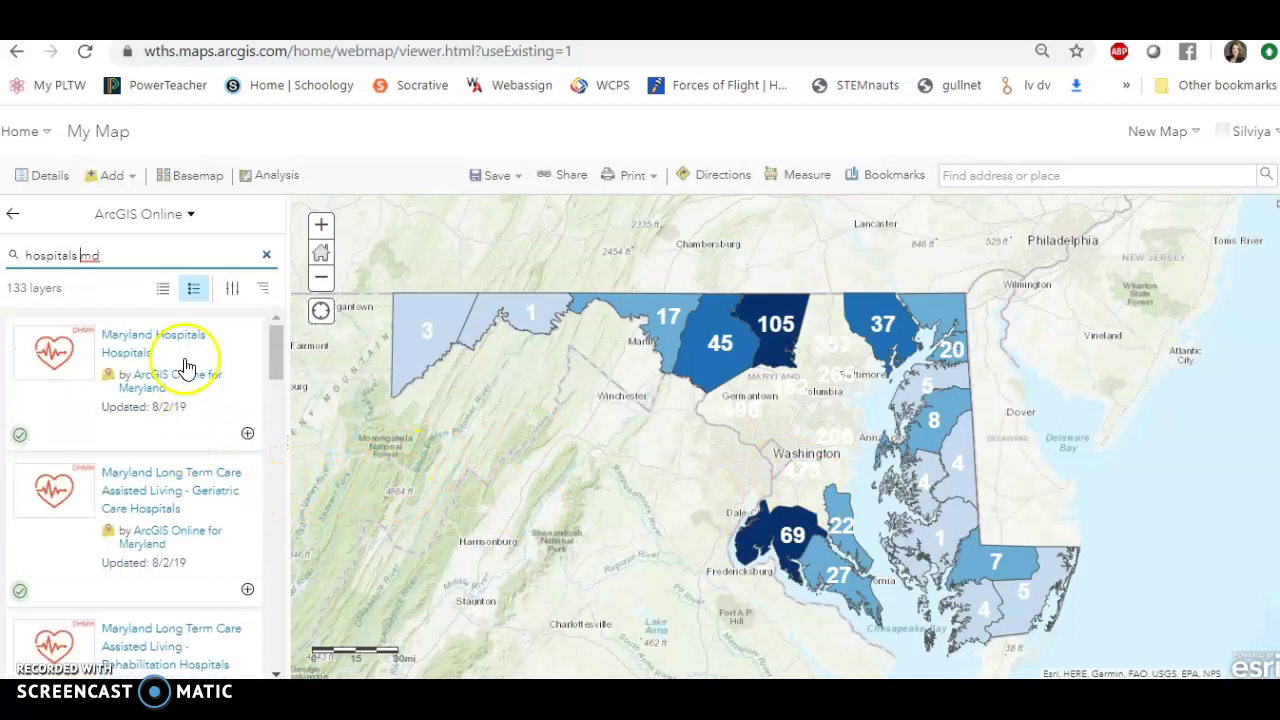
left_click(248, 436)
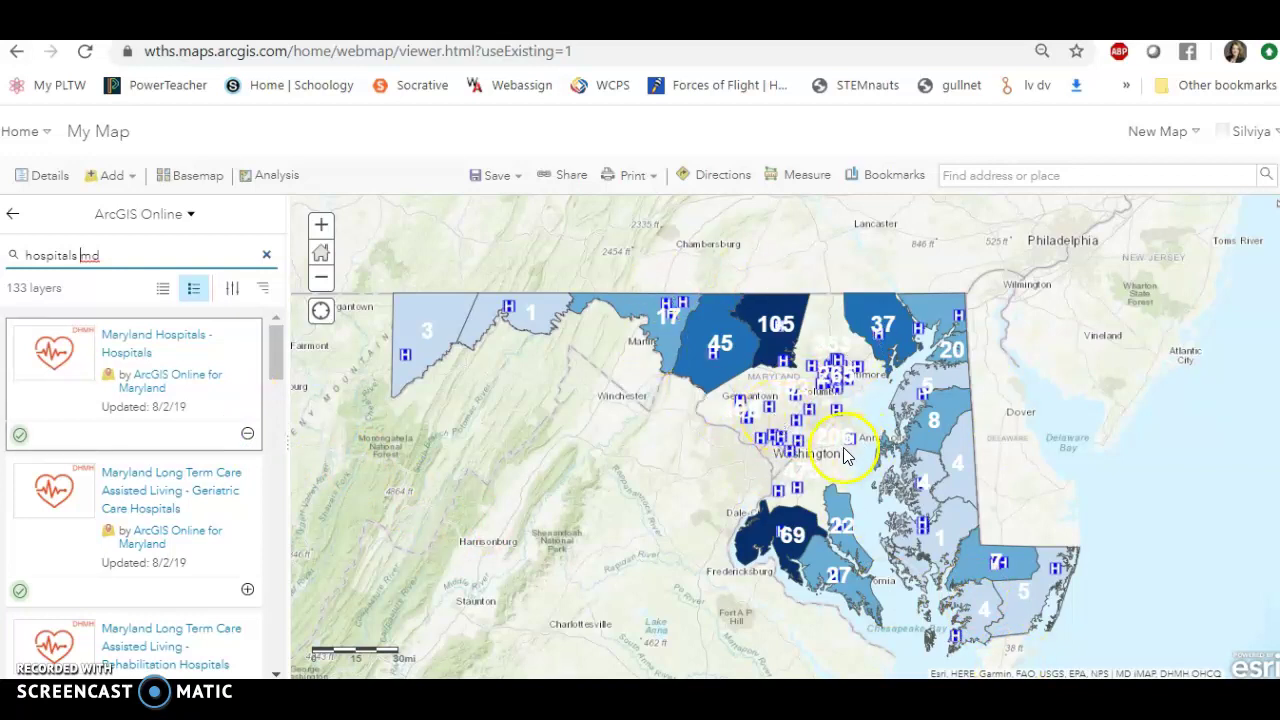
left_click(13, 214)
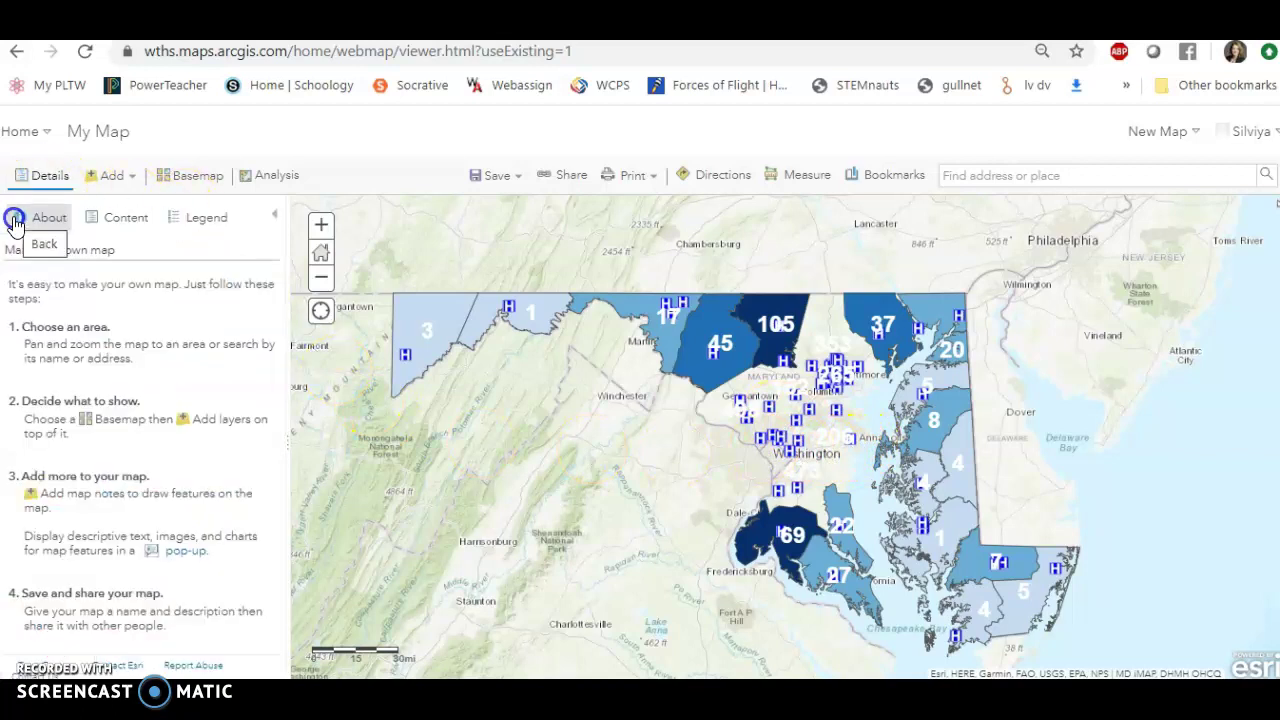
Show the map's contents and rename the MDH COVID19 Dashboard Feature Layer as "MD COVID19 Cases Data".
left_click(112, 218)
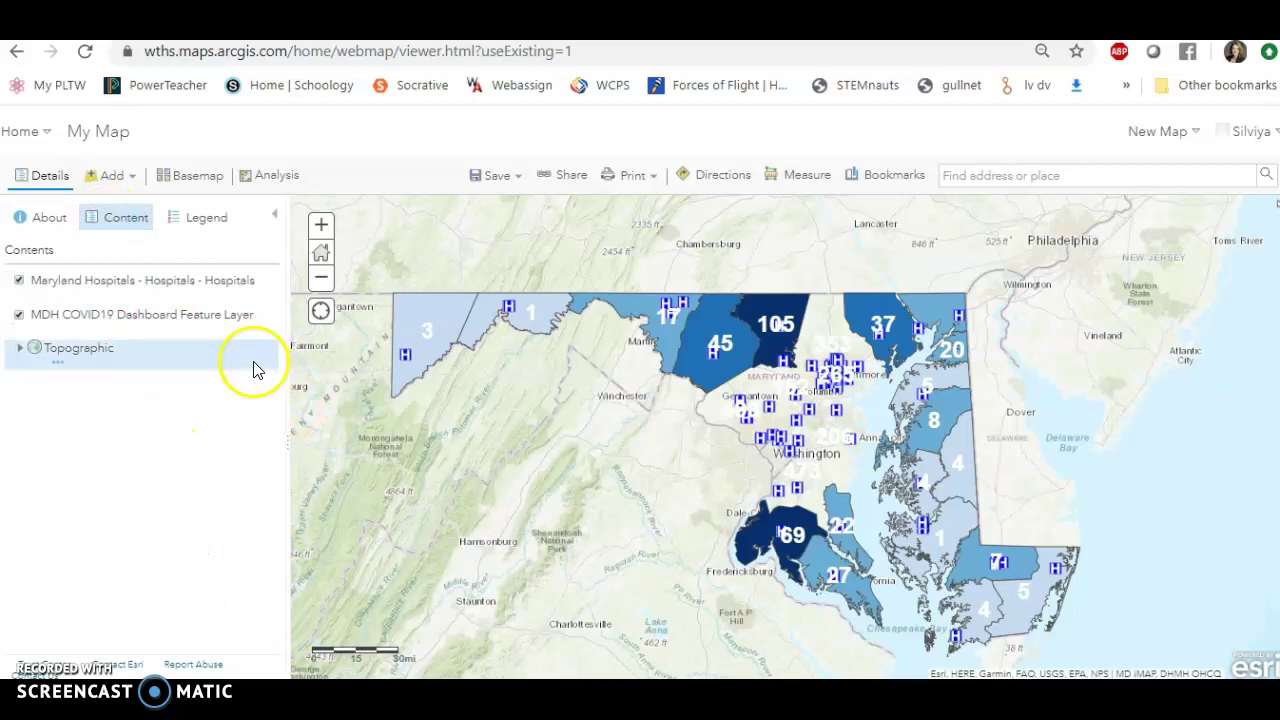
mouse_move(210, 298)
mouse_move(226, 324)
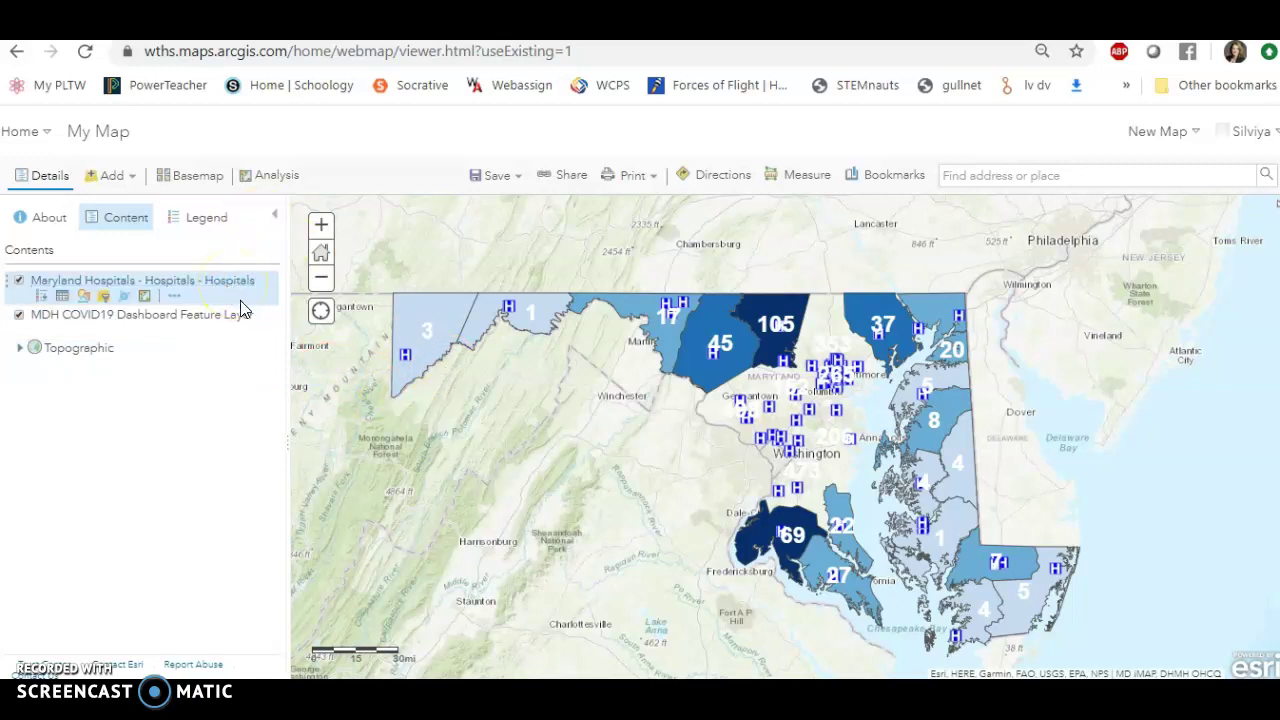
left_click(155, 333)
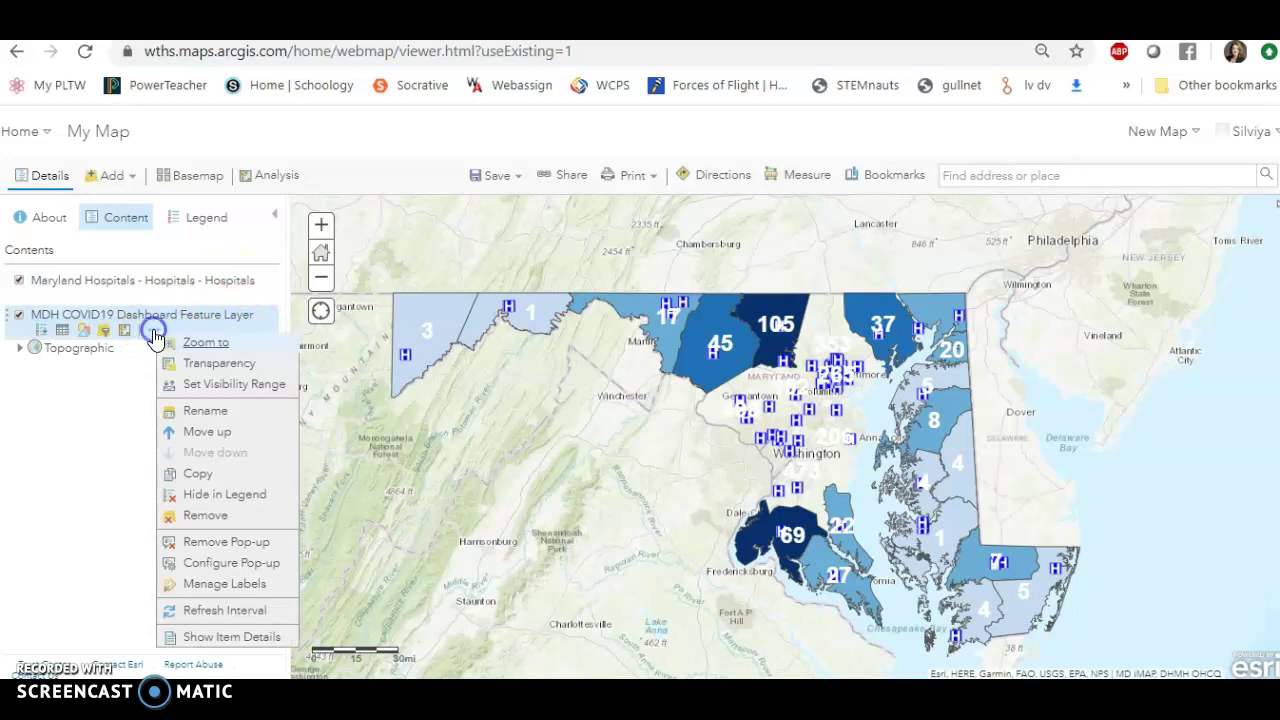
left_click(206, 413)
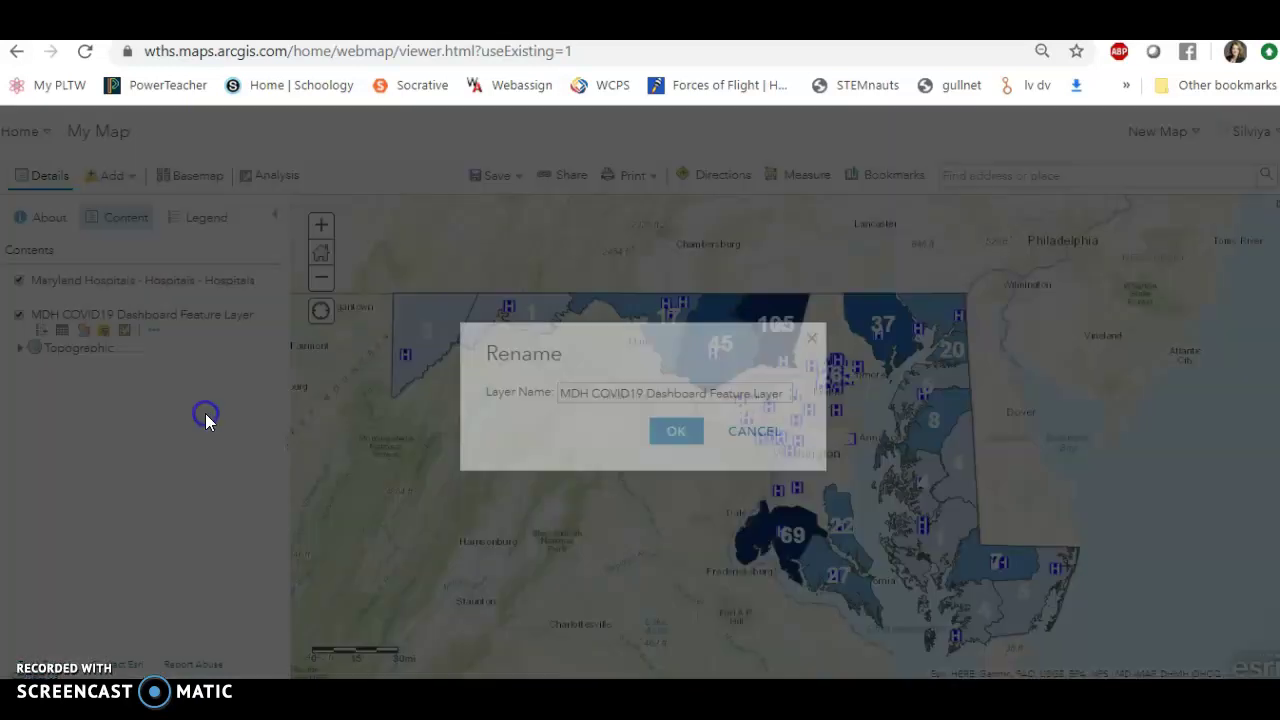
left_click(588, 393)
key("BackSpace")
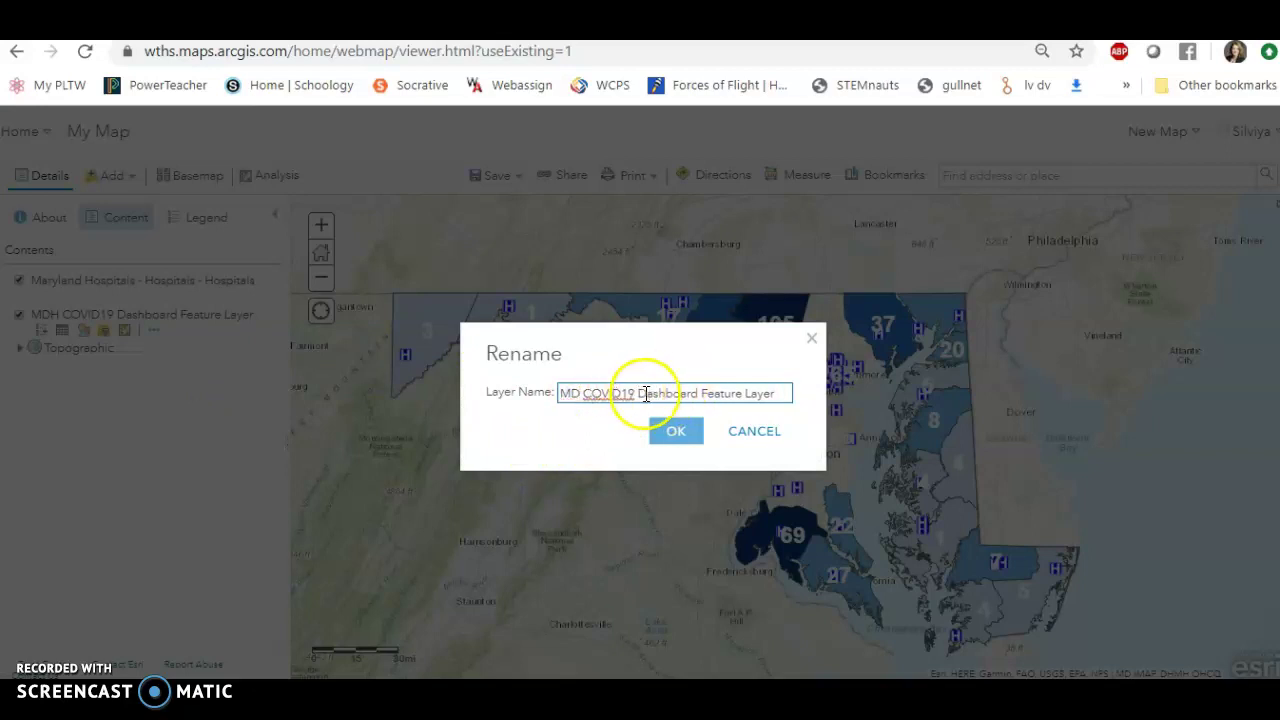
left_click_drag(641, 393, 800, 400)
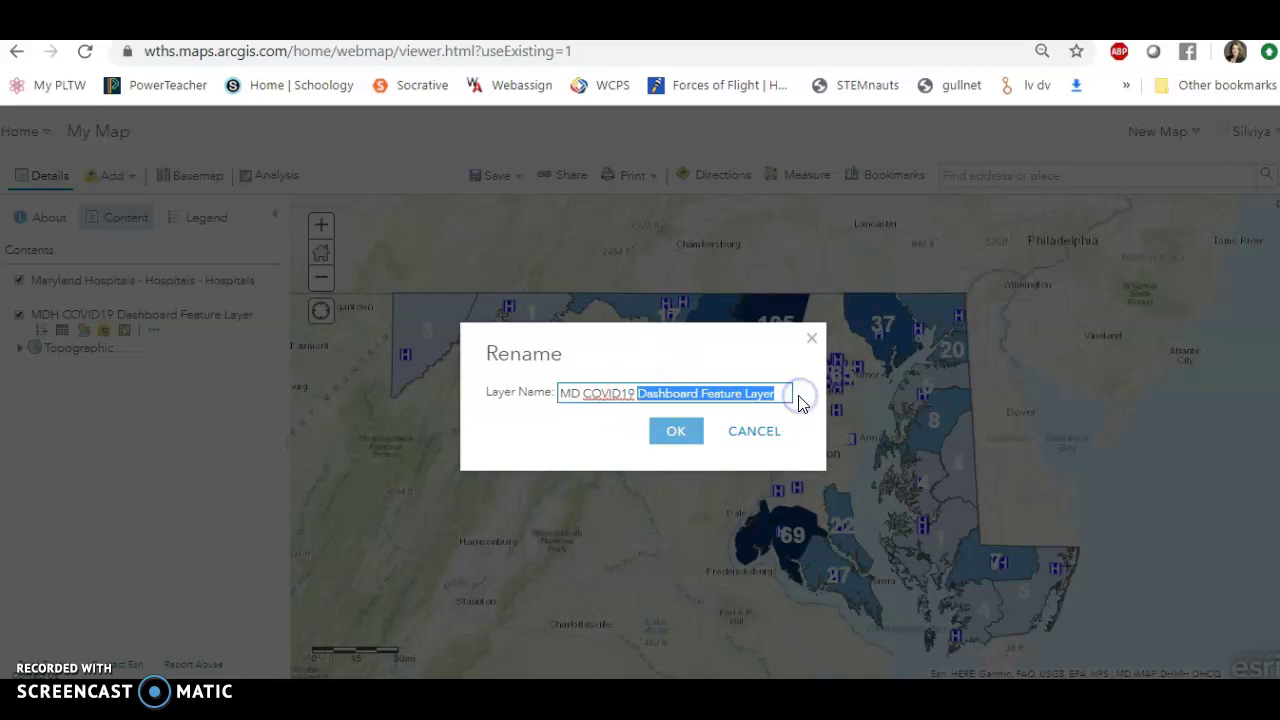
type("Cases Data")
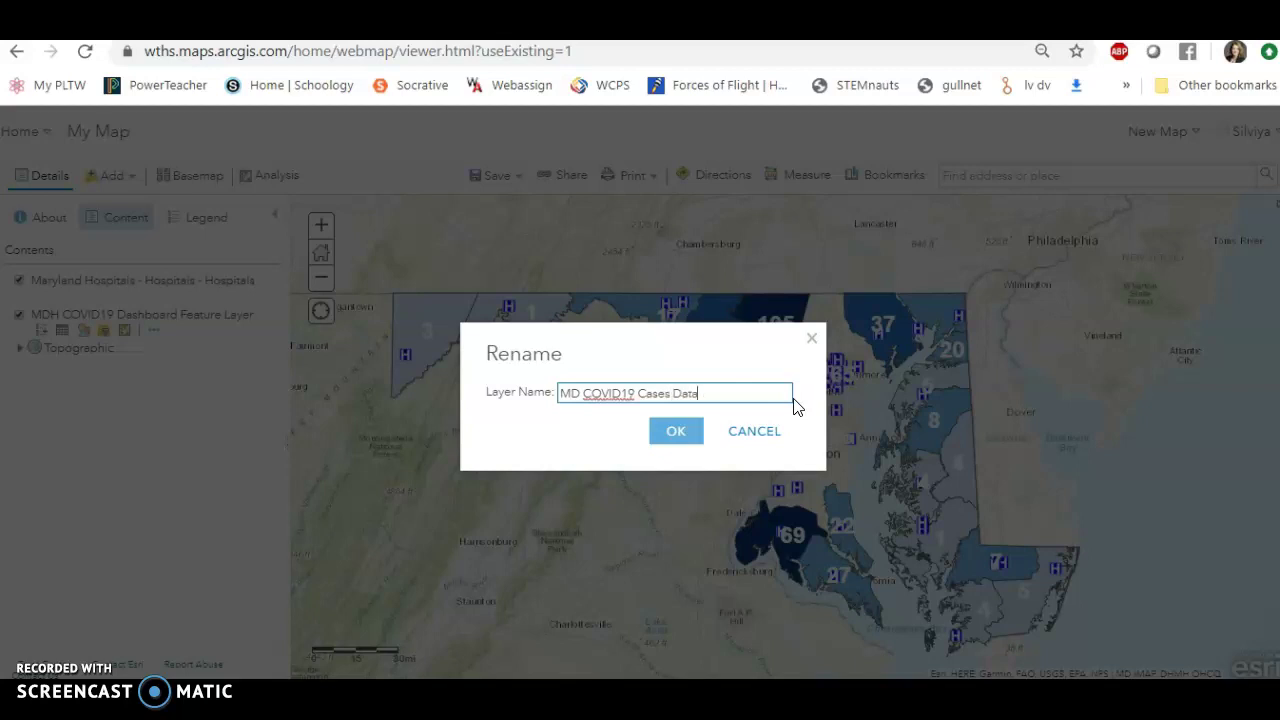
left_click(676, 431)
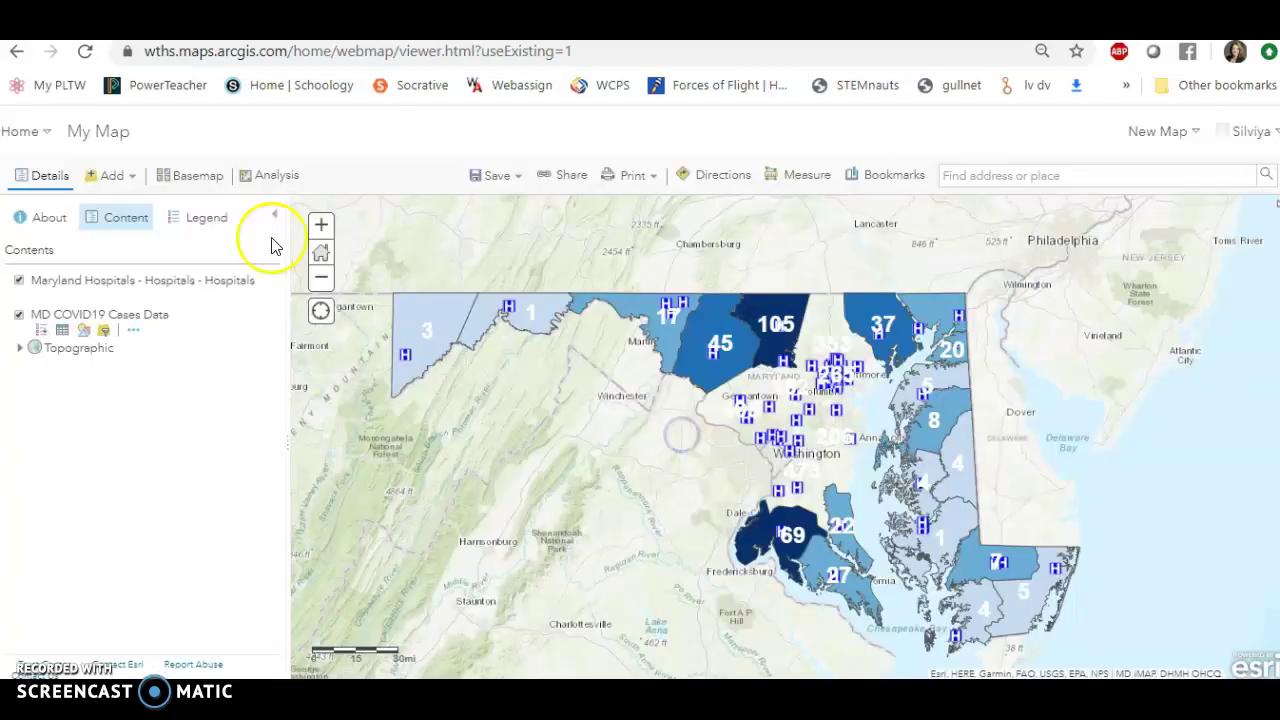
Rename the Maryland Hospitals - Hospitals - Hospitals layer as "Maryland Hospitals".
left_click(173, 297)
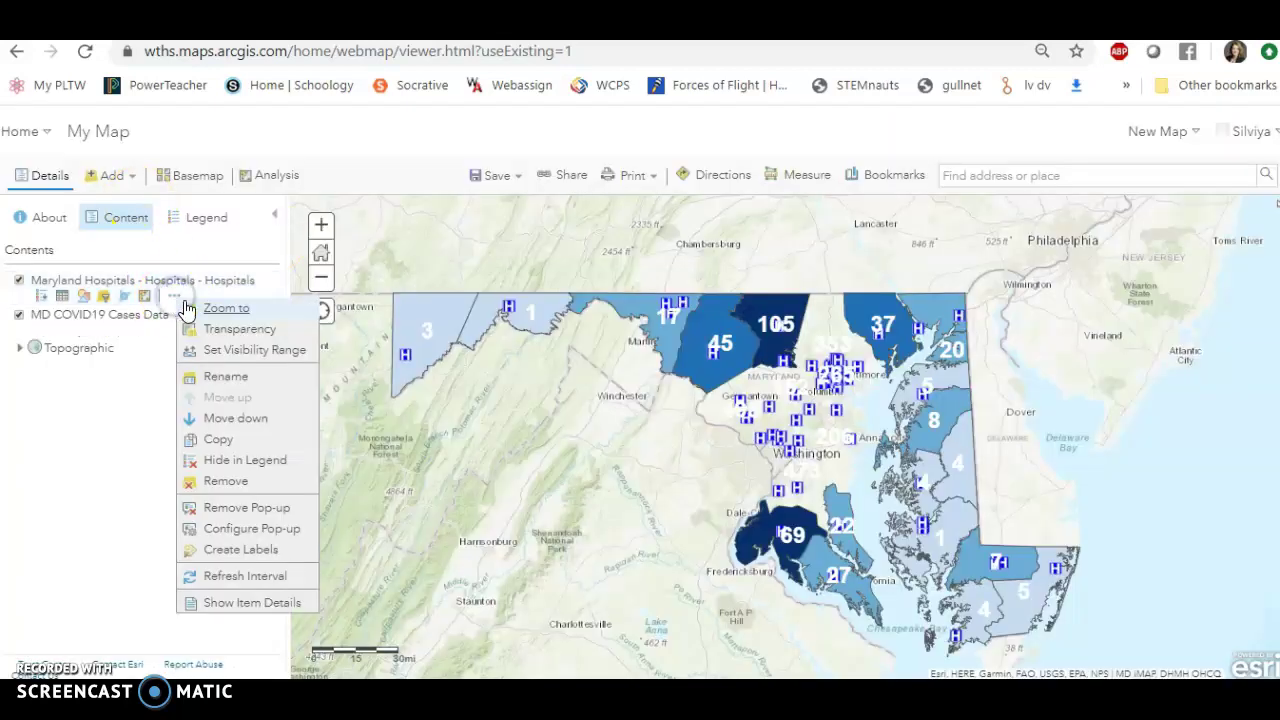
left_click(220, 386)
left_click(694, 392)
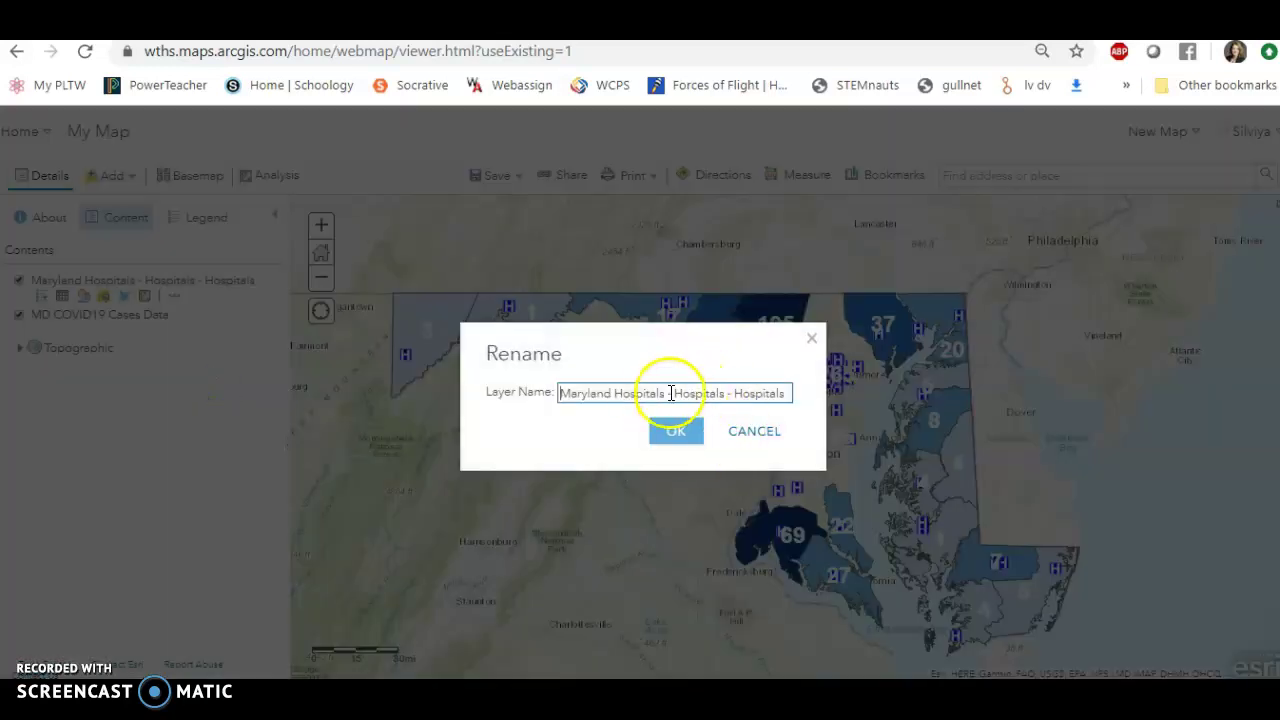
left_click_drag(668, 393, 824, 385)
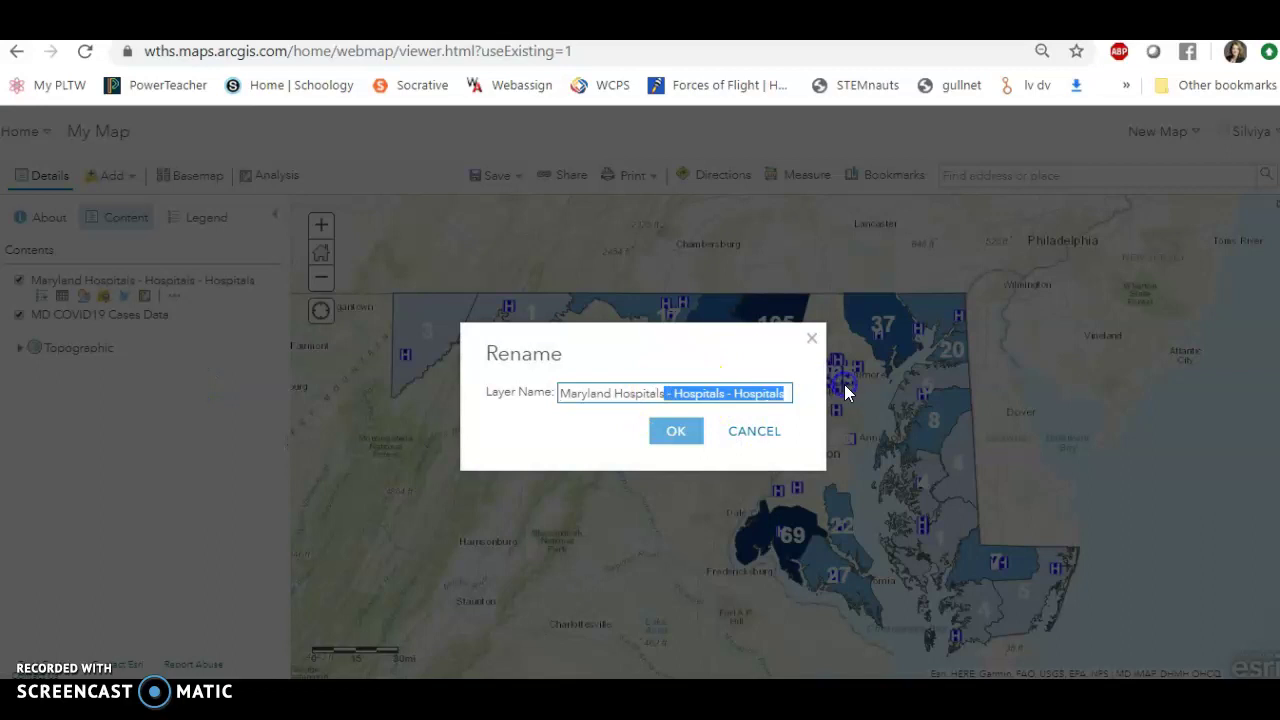
key("BackSpace")
left_click(688, 440)
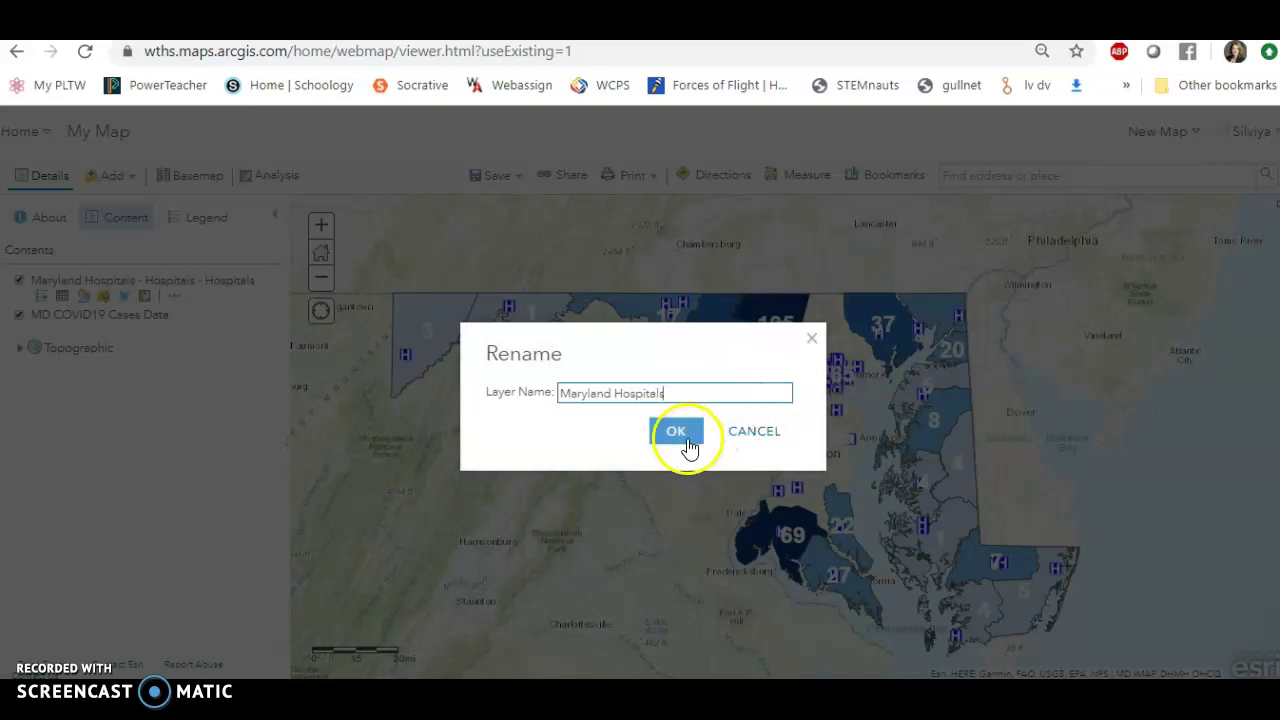
left_click(688, 440)
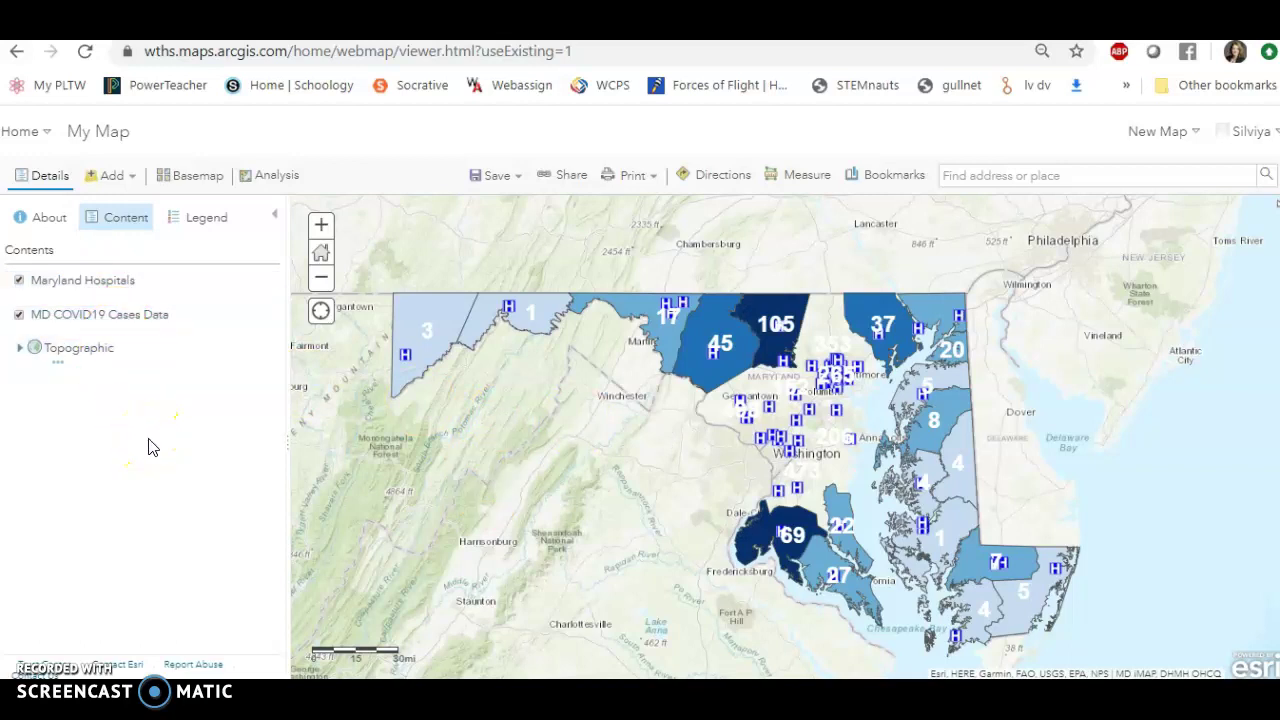
mouse_move(95, 333)
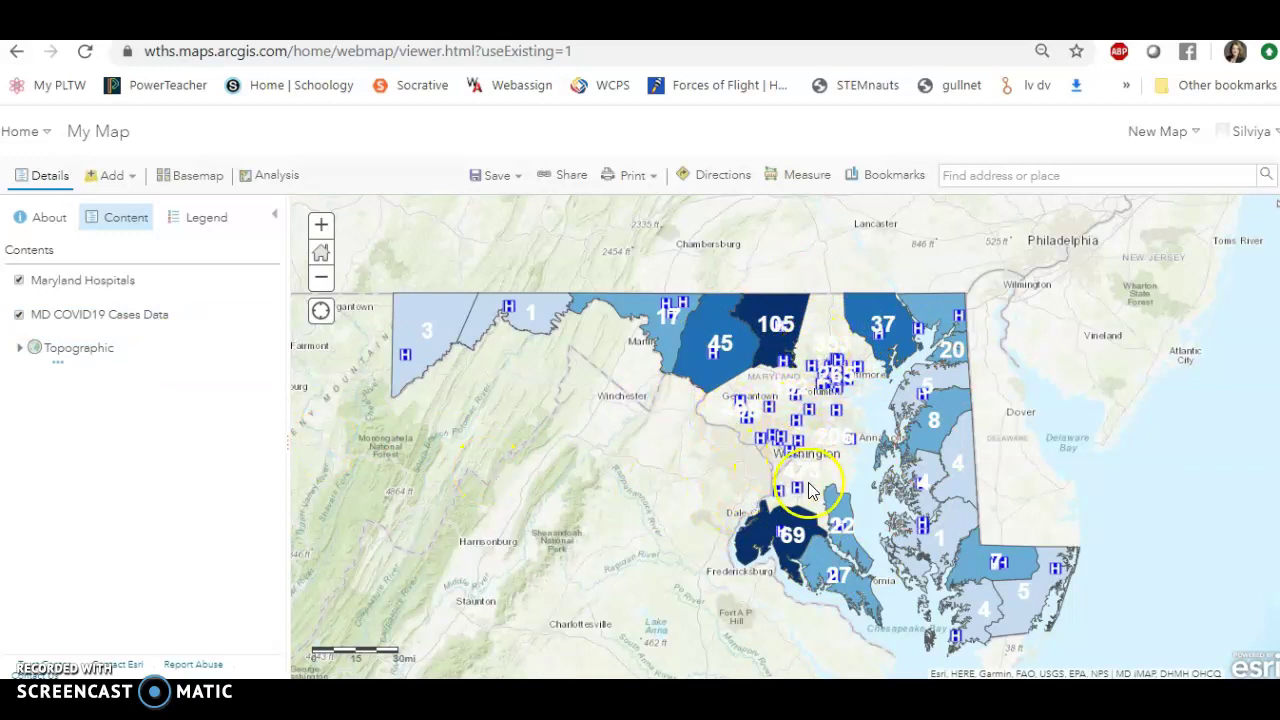
mouse_move(68, 297)
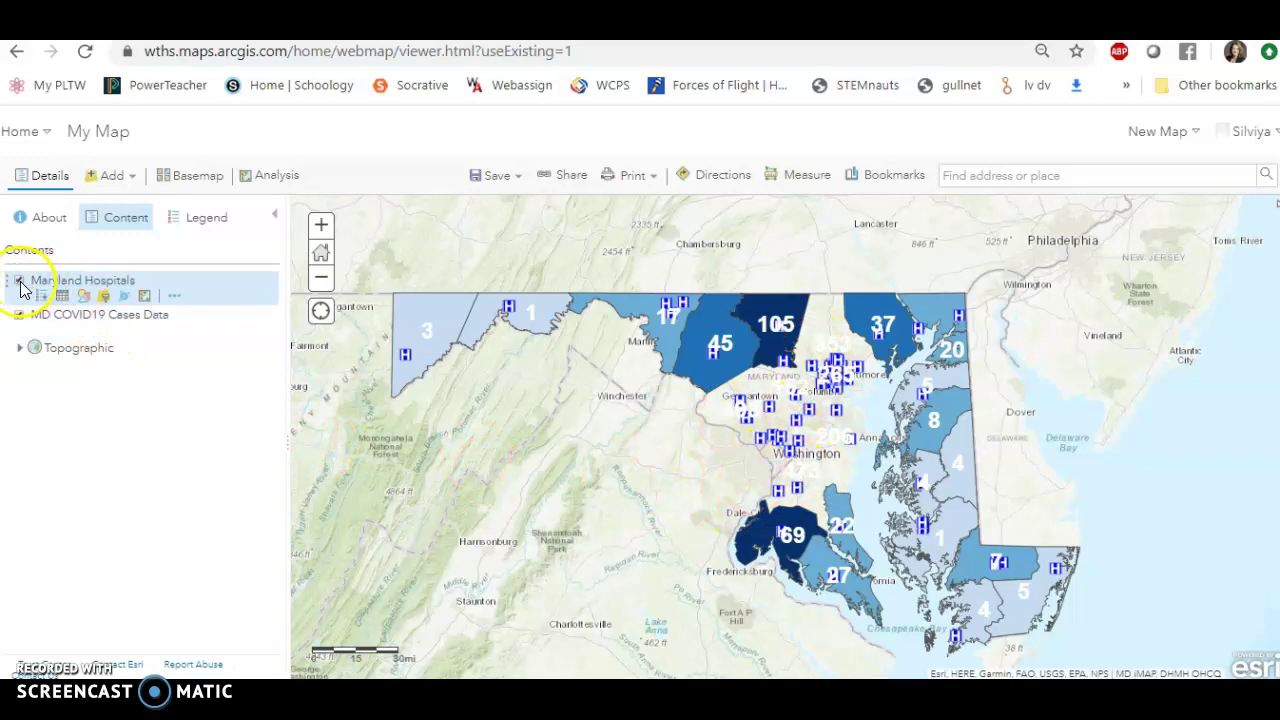
Hide the Maryland Hospitals layer and open the Counts and Amounts (Color) style options for the COVID-19 Cases attribute of MD COVID19 Cases Data.
left_click(19, 283)
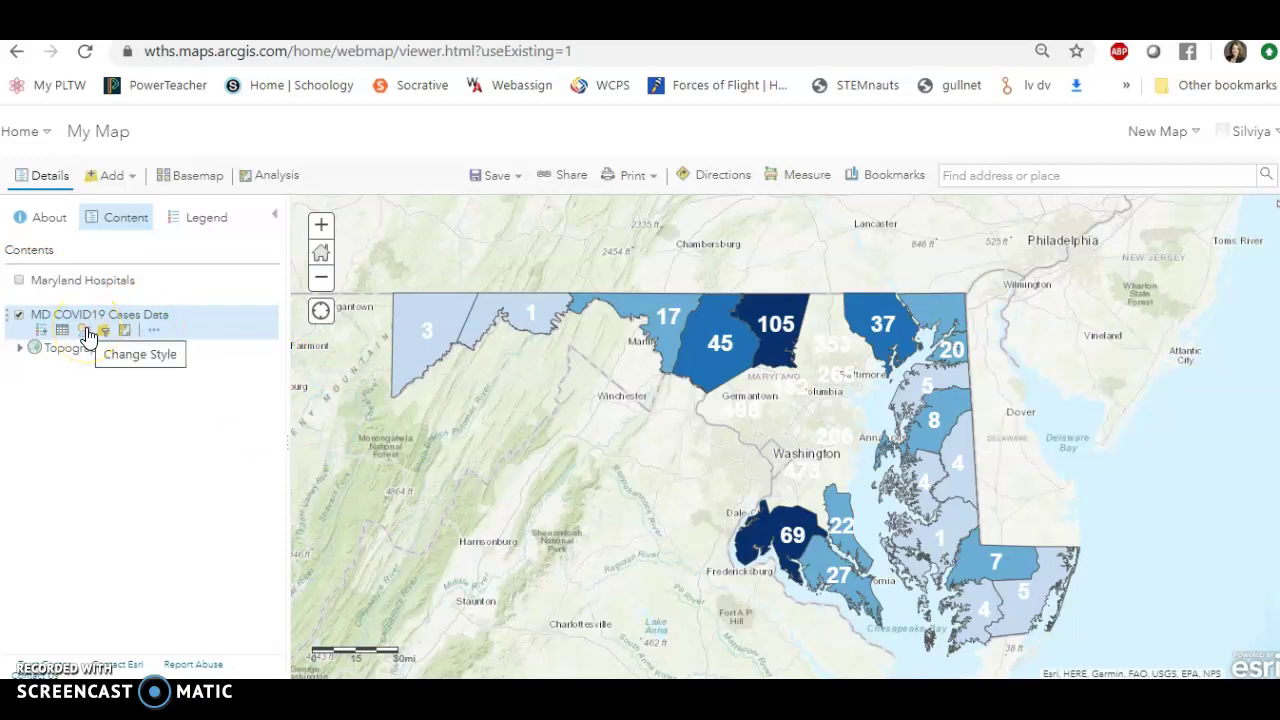
left_click(88, 332)
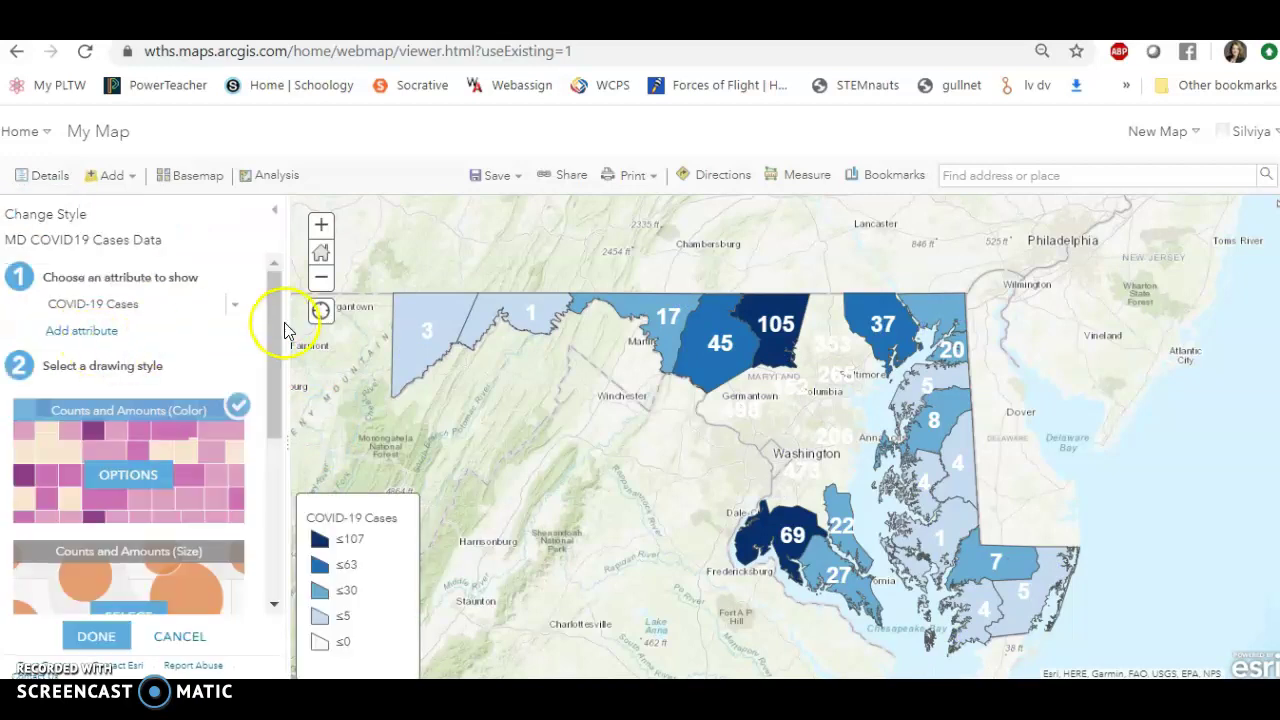
left_click(235, 308)
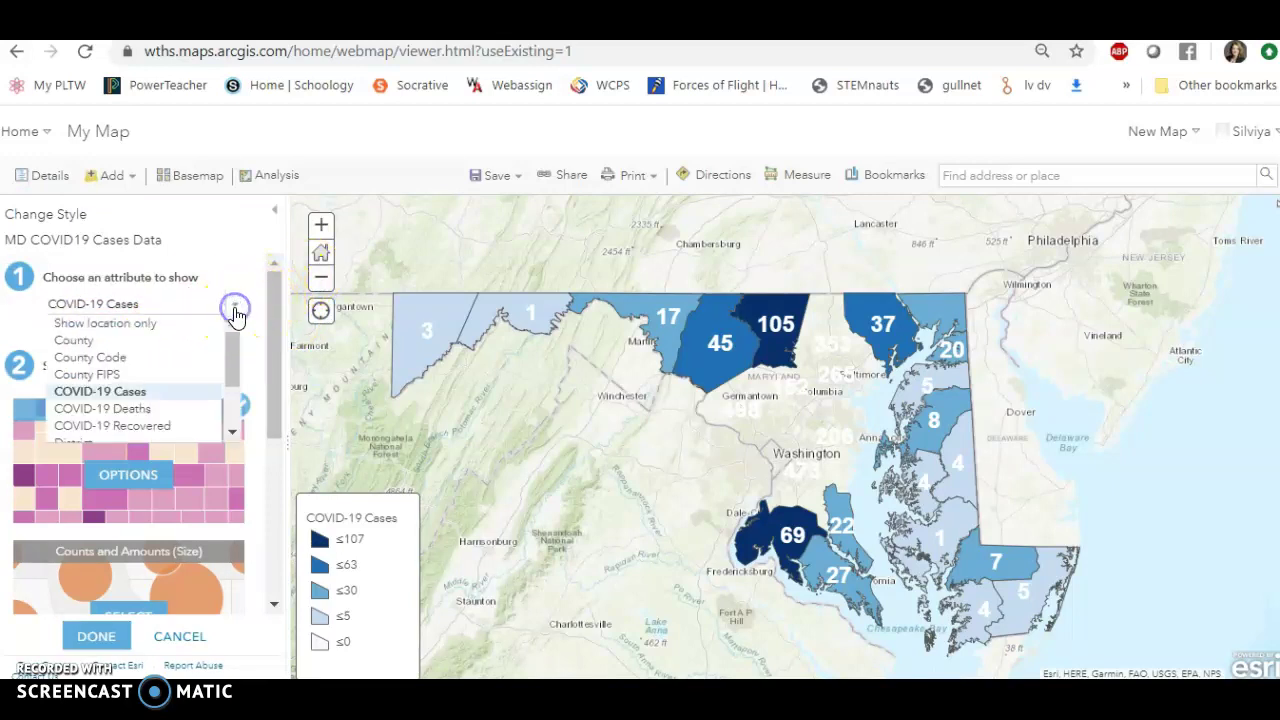
left_click(183, 420)
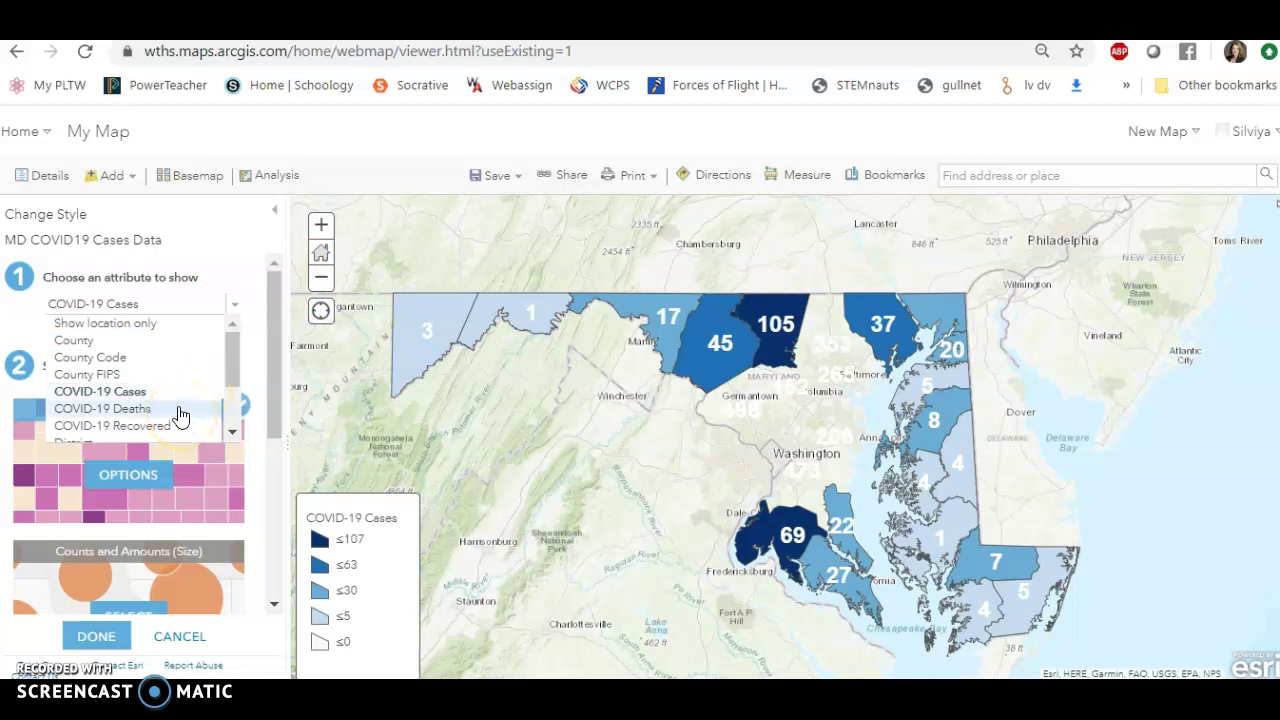
left_click(177, 430)
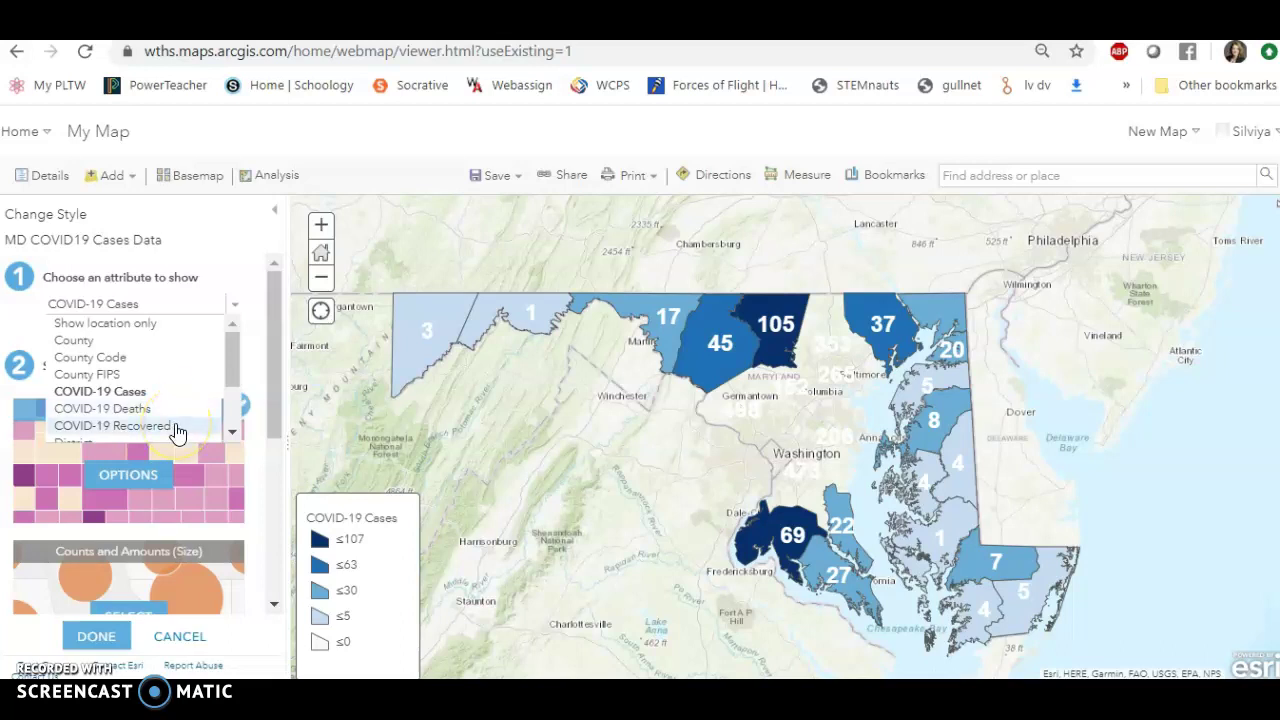
left_click(172, 400)
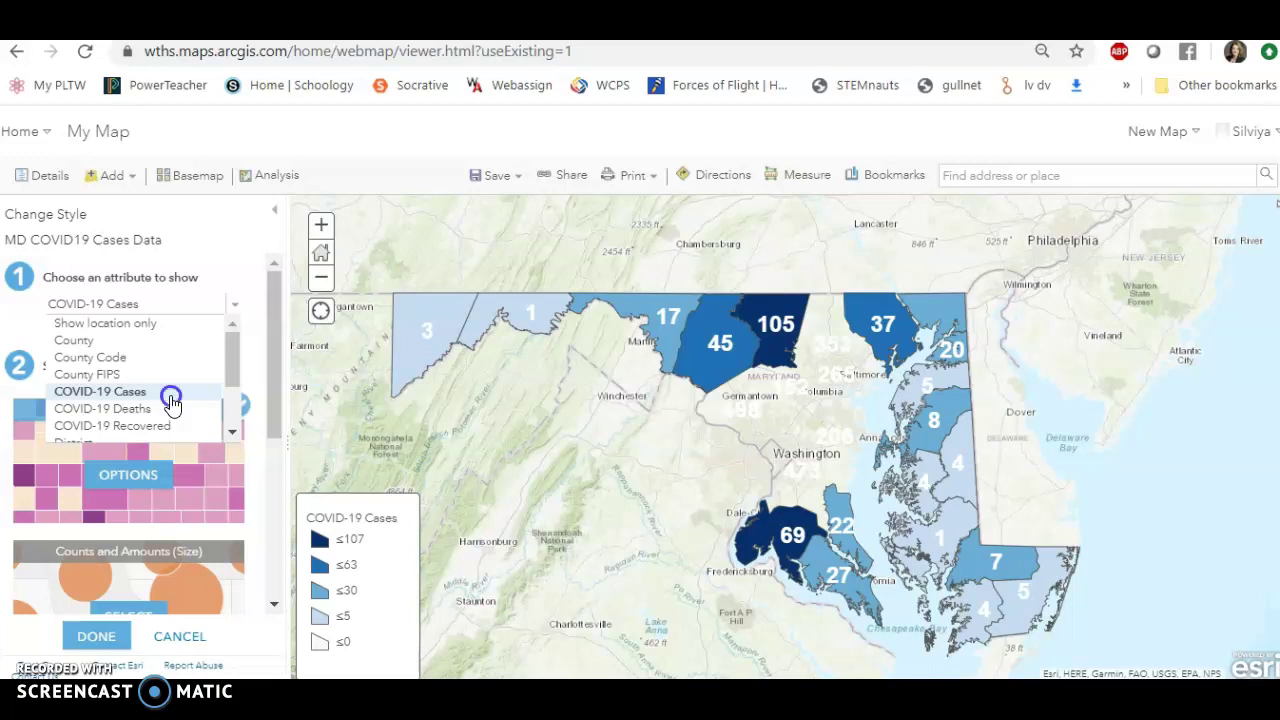
left_click(172, 400)
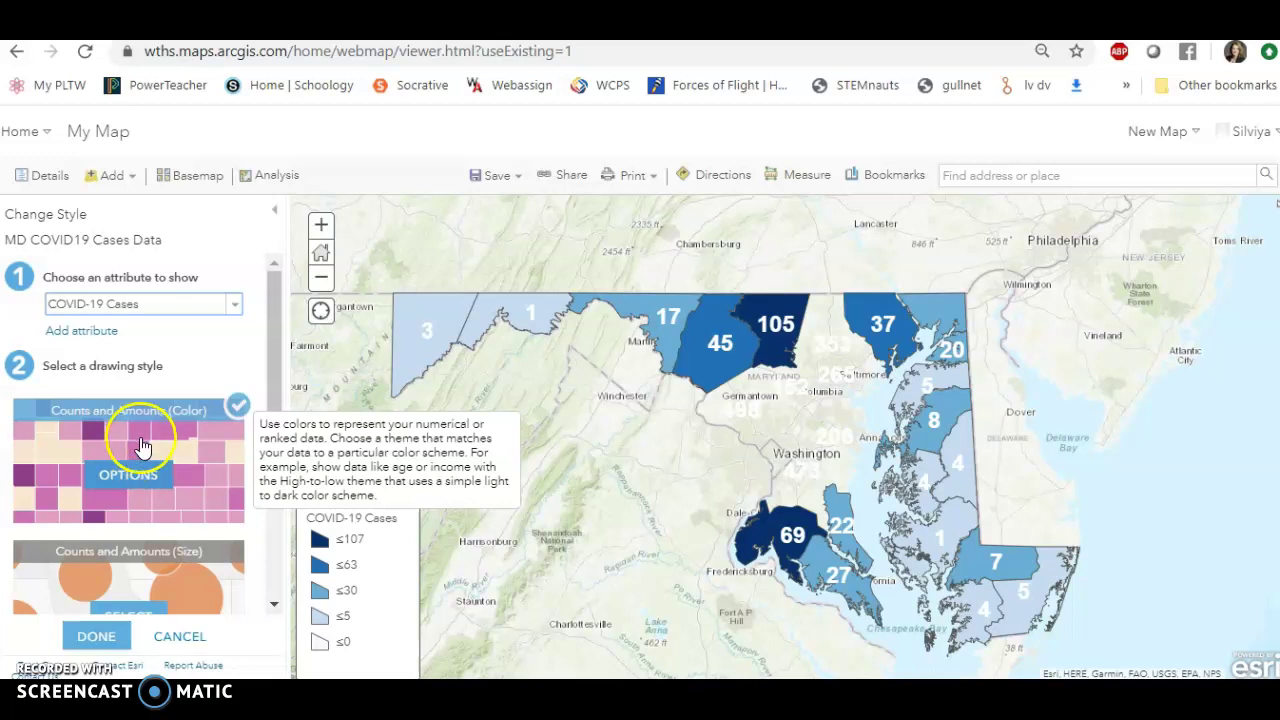
left_click_drag(275, 333, 279, 391)
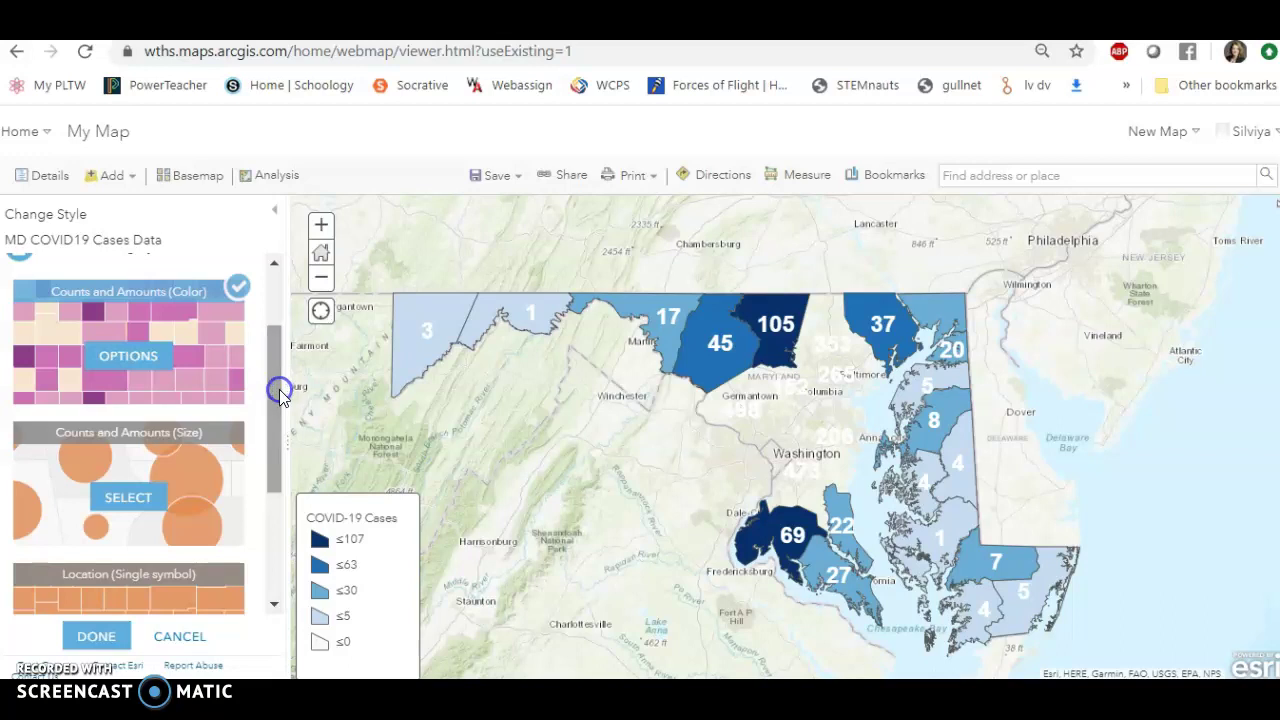
left_click(122, 364)
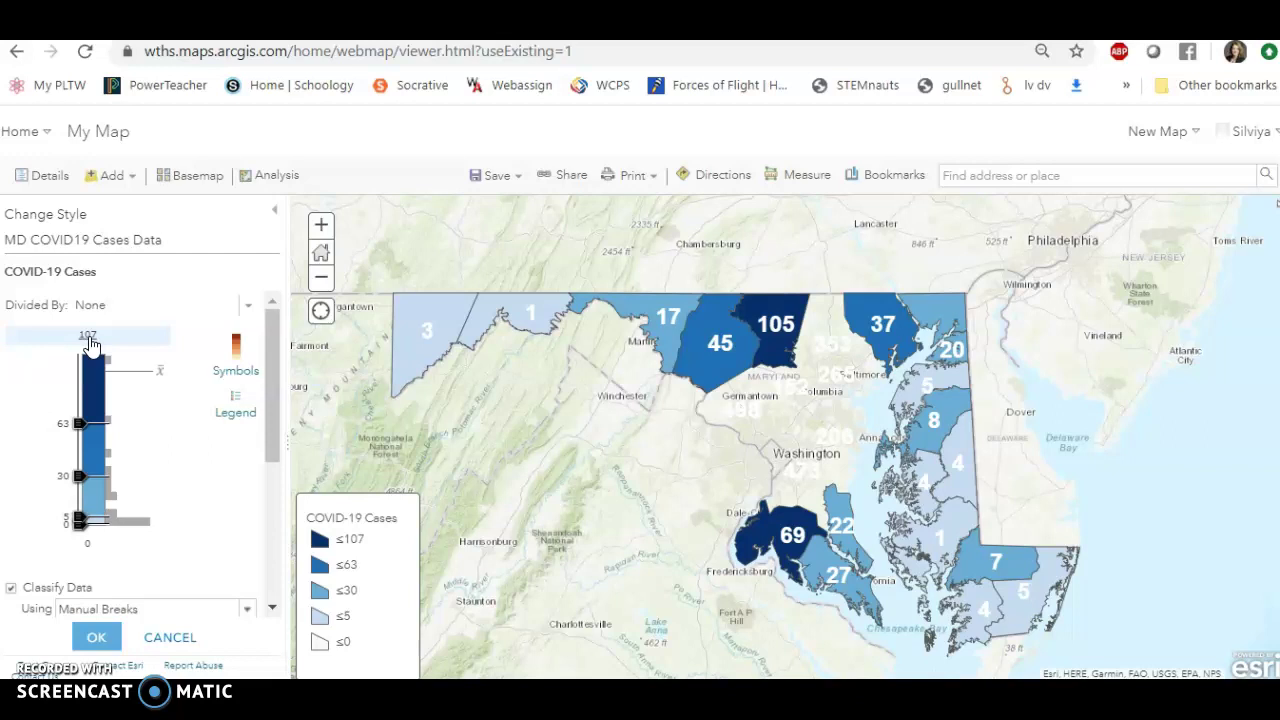
Set the upper limit of the COVID-19 Cases color classes to 1000.
left_click(89, 340)
left_click(89, 340)
left_click(89, 338)
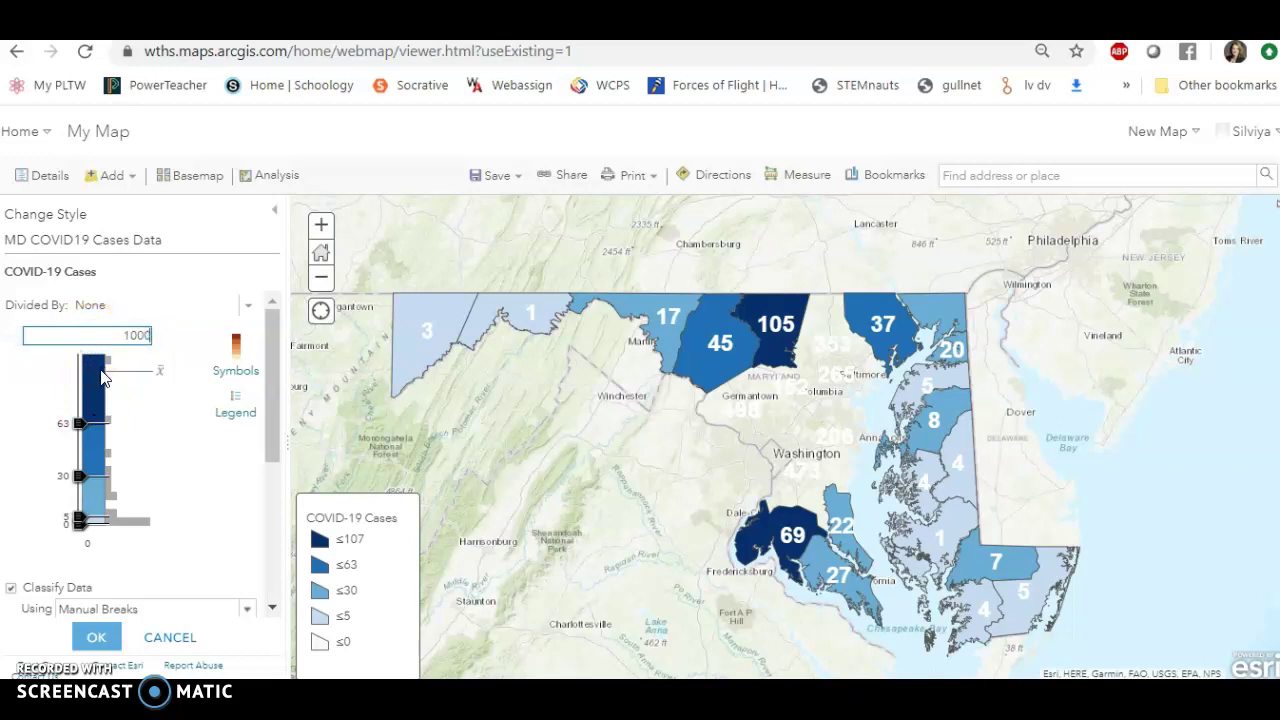
key("Return")
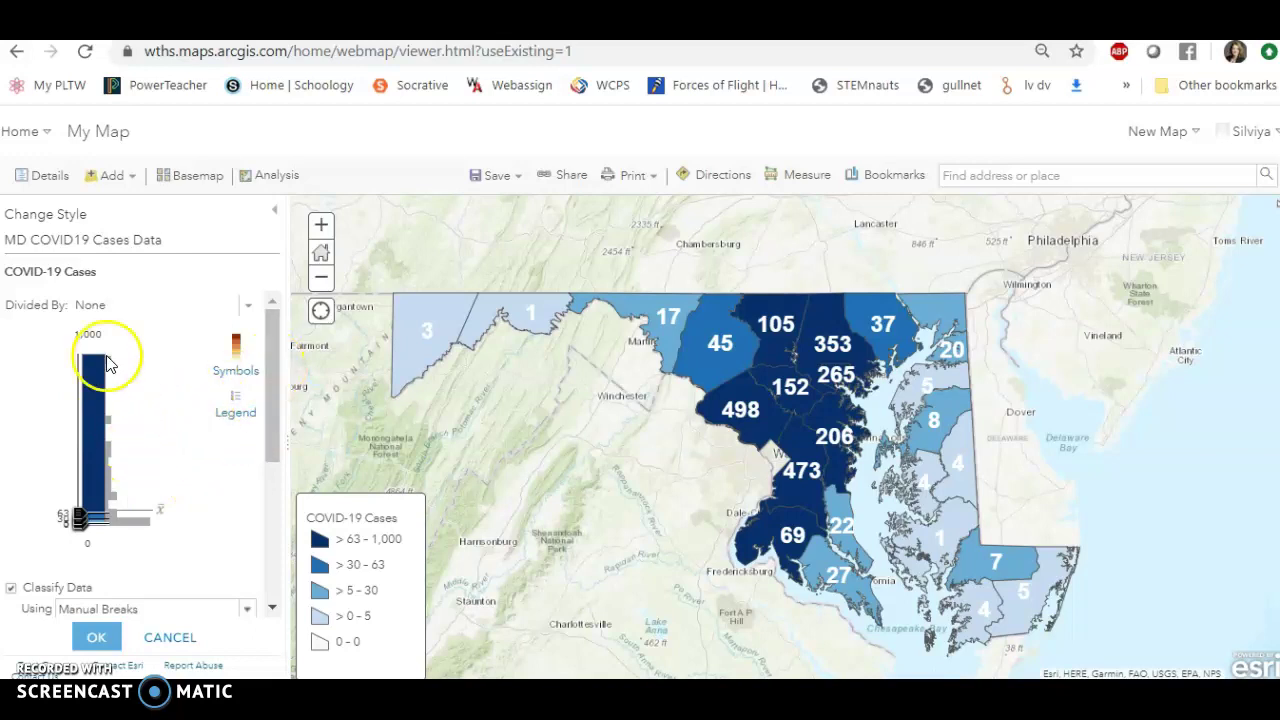
Turn Classify Data off and on again to use Natural Breaks, and set the number of classes to 6.
left_click_drag(275, 372, 277, 428)
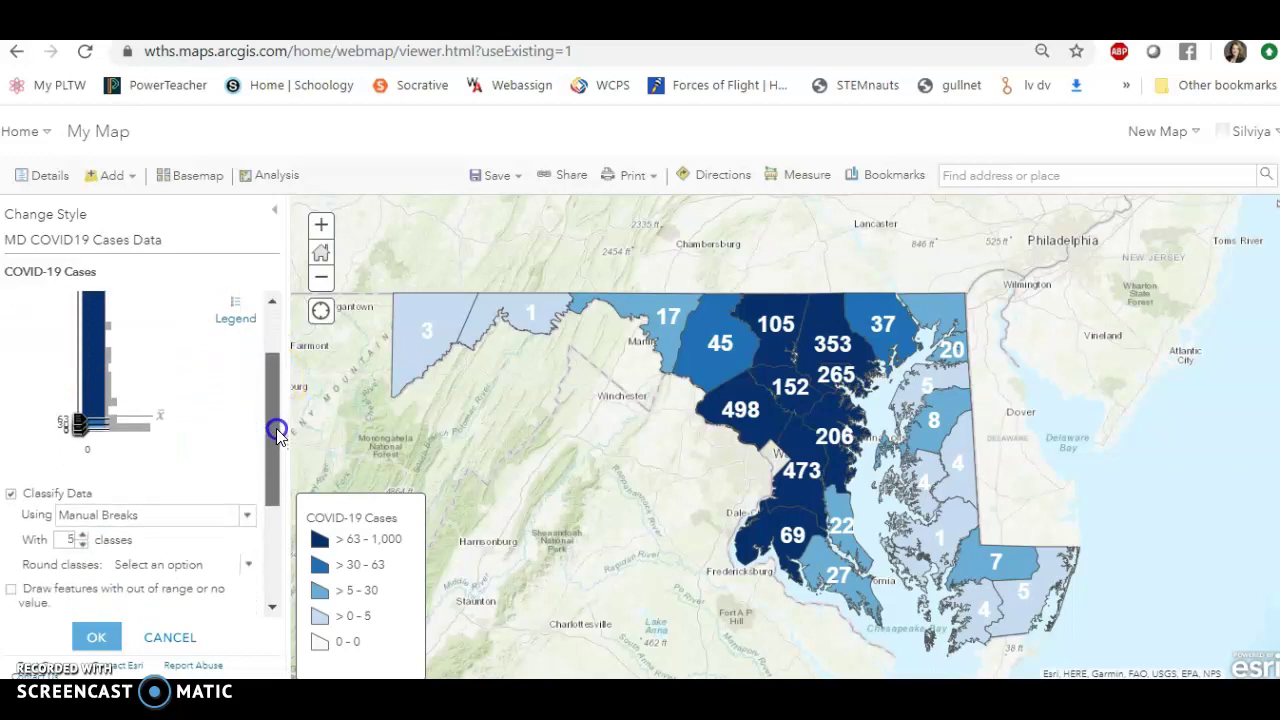
left_click(10, 496)
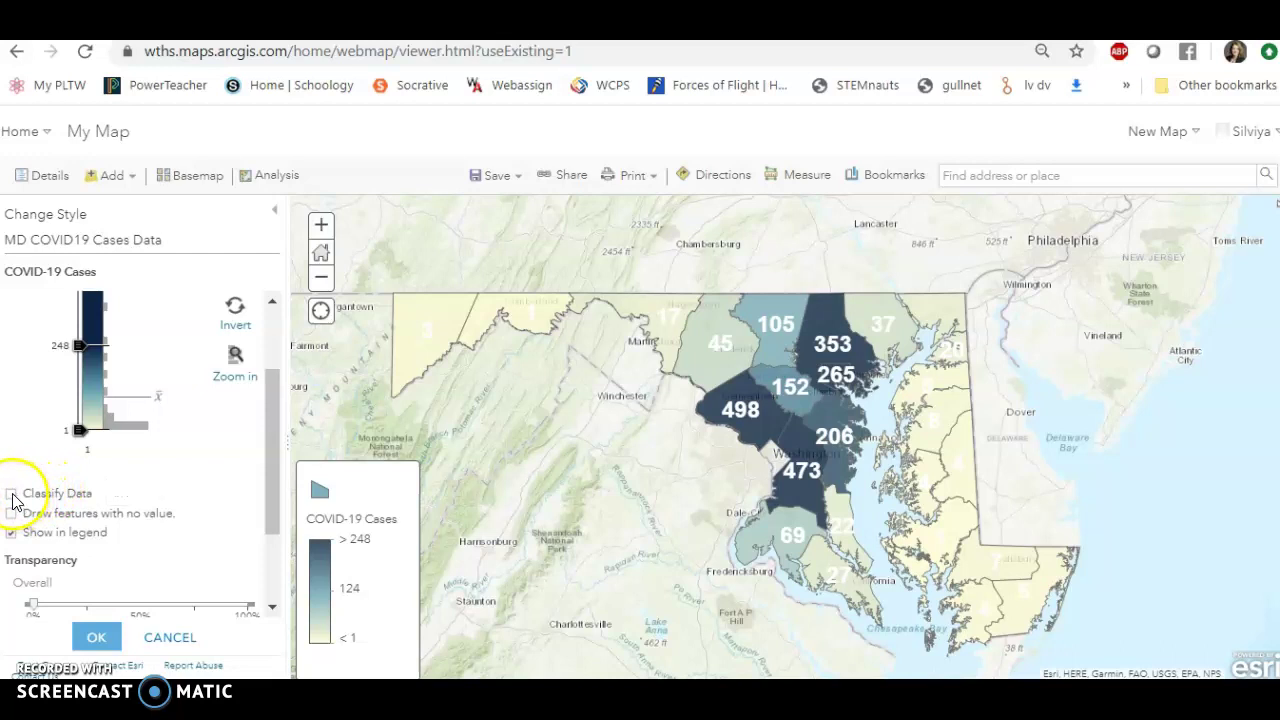
left_click(11, 496)
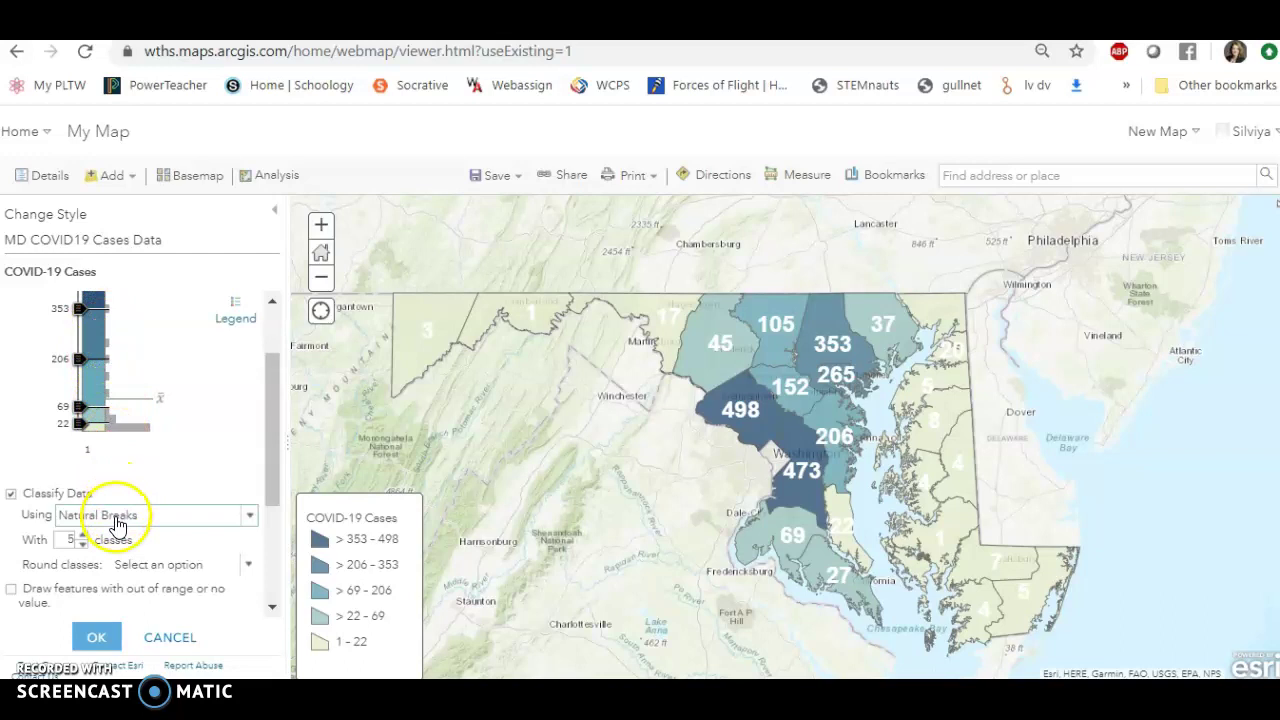
left_click(196, 524)
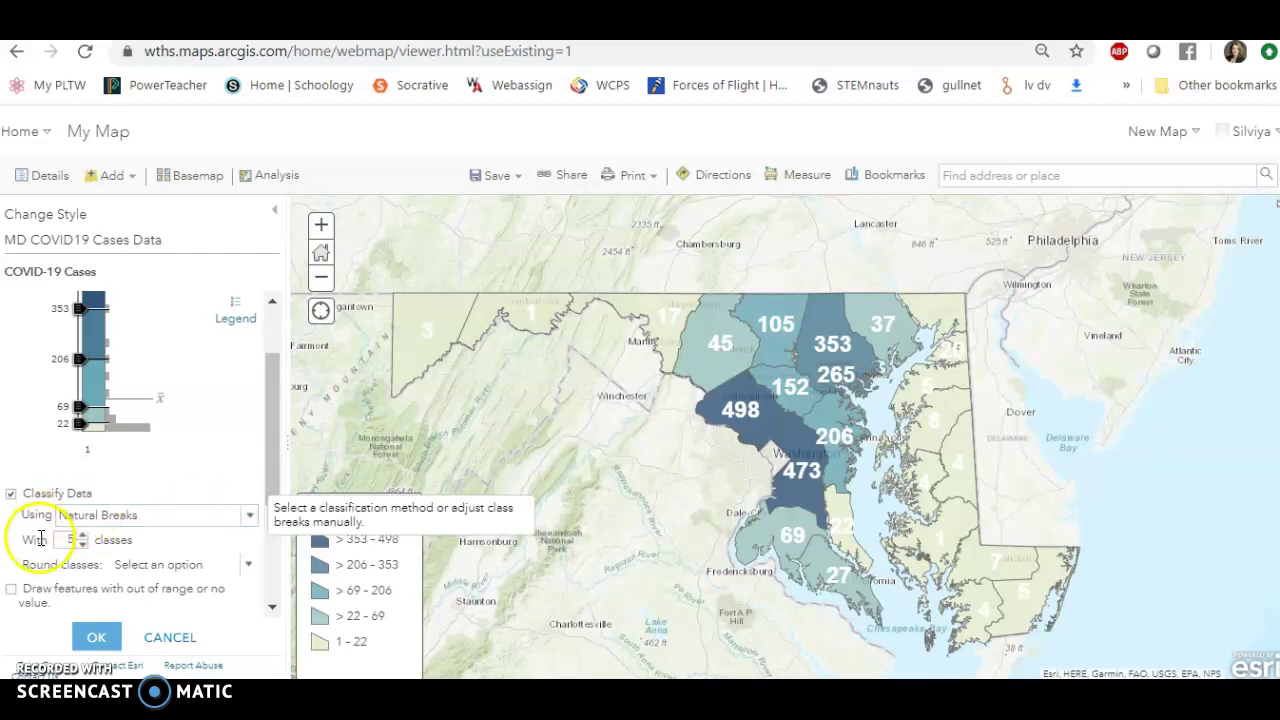
left_click(83, 537)
left_click(83, 537)
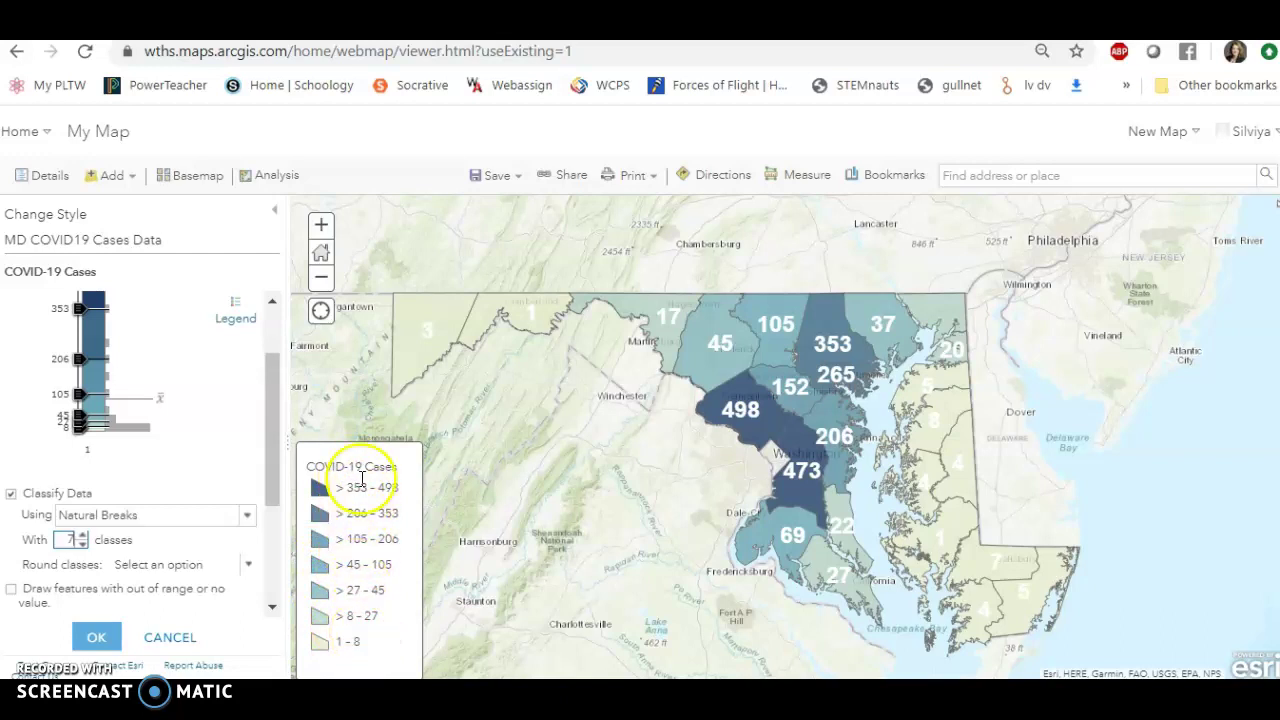
left_click(85, 547)
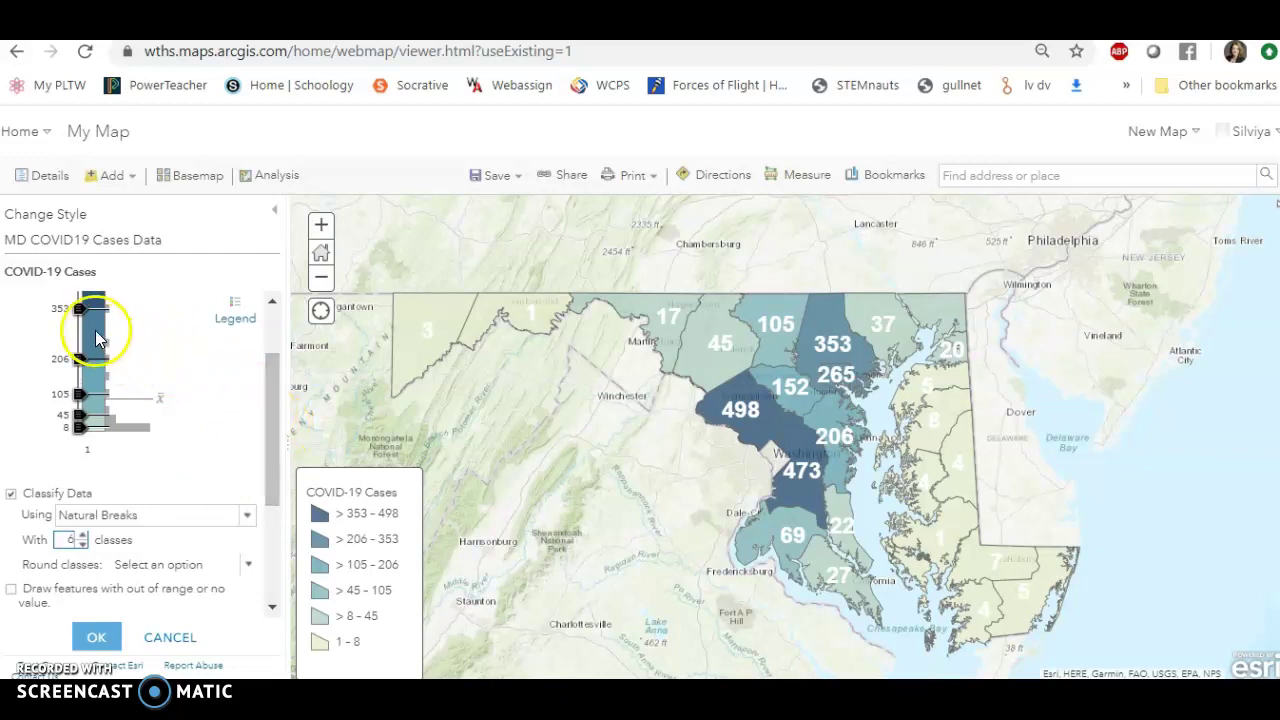
Apply the dark magenta-to-cream color ramp with about 25% transparency to the case classes and finish the layer's style.
scroll(160, 355, "up", 1)
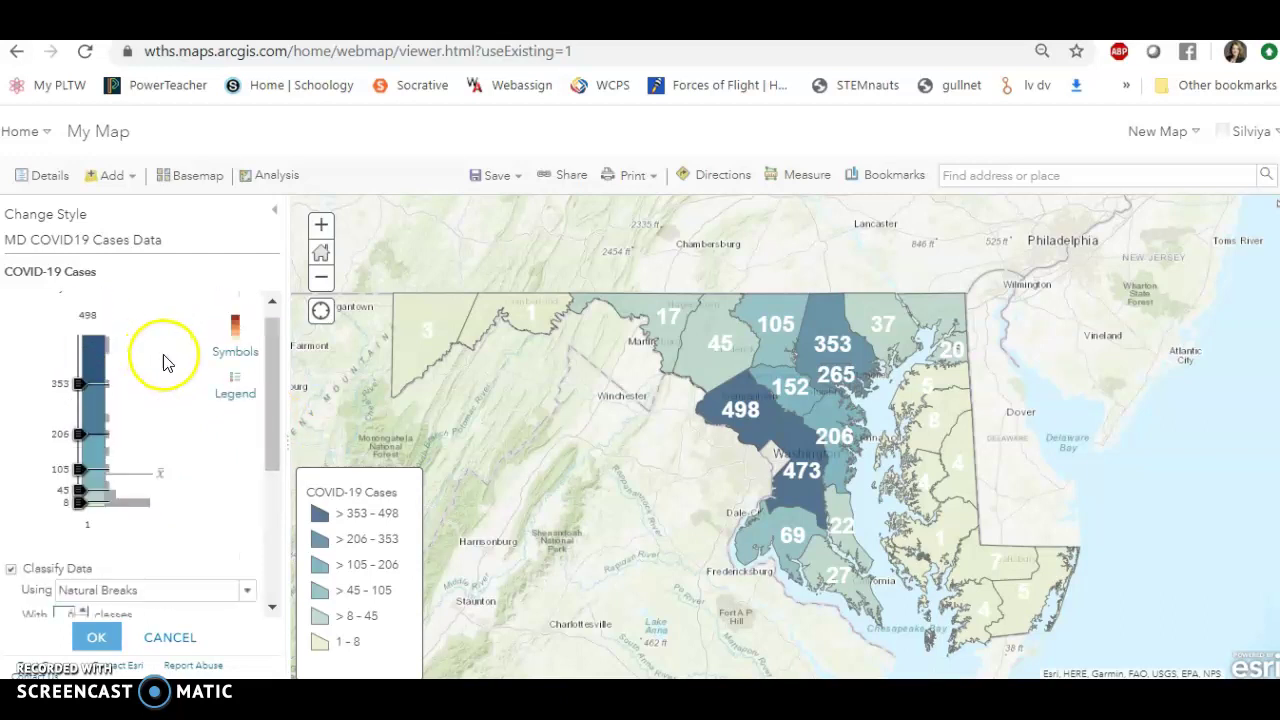
left_click(233, 347)
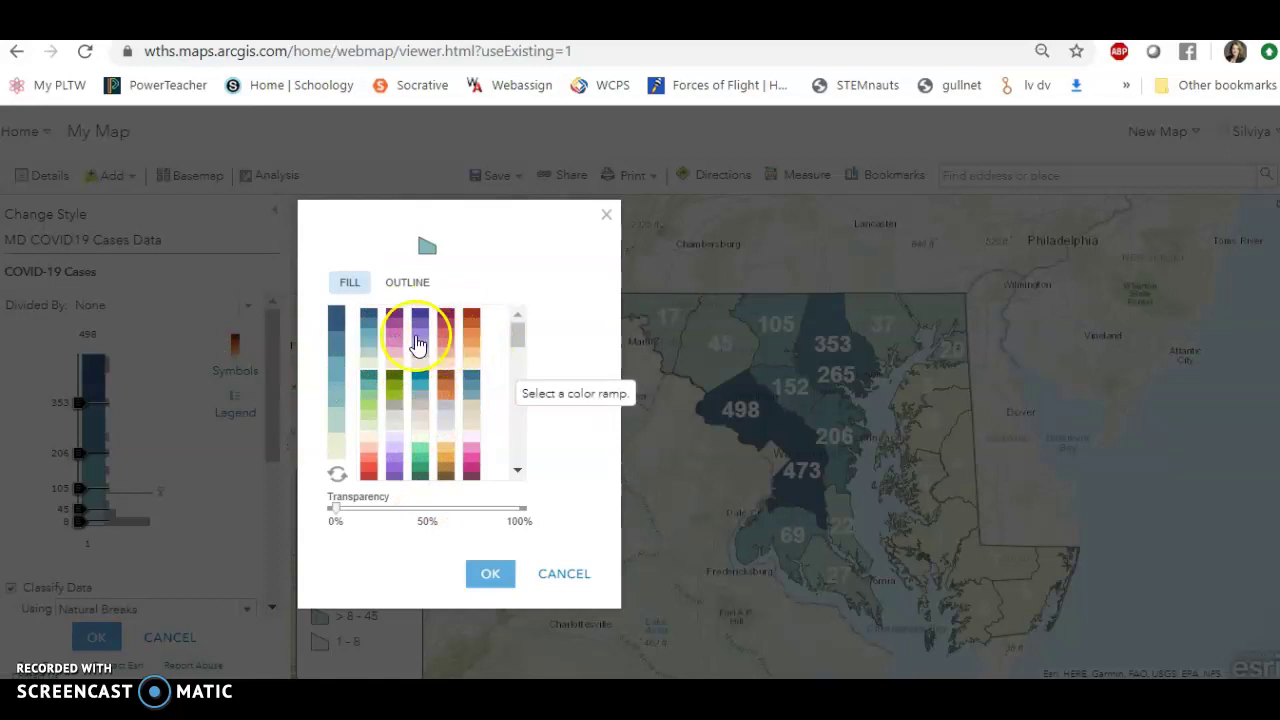
left_click(446, 330)
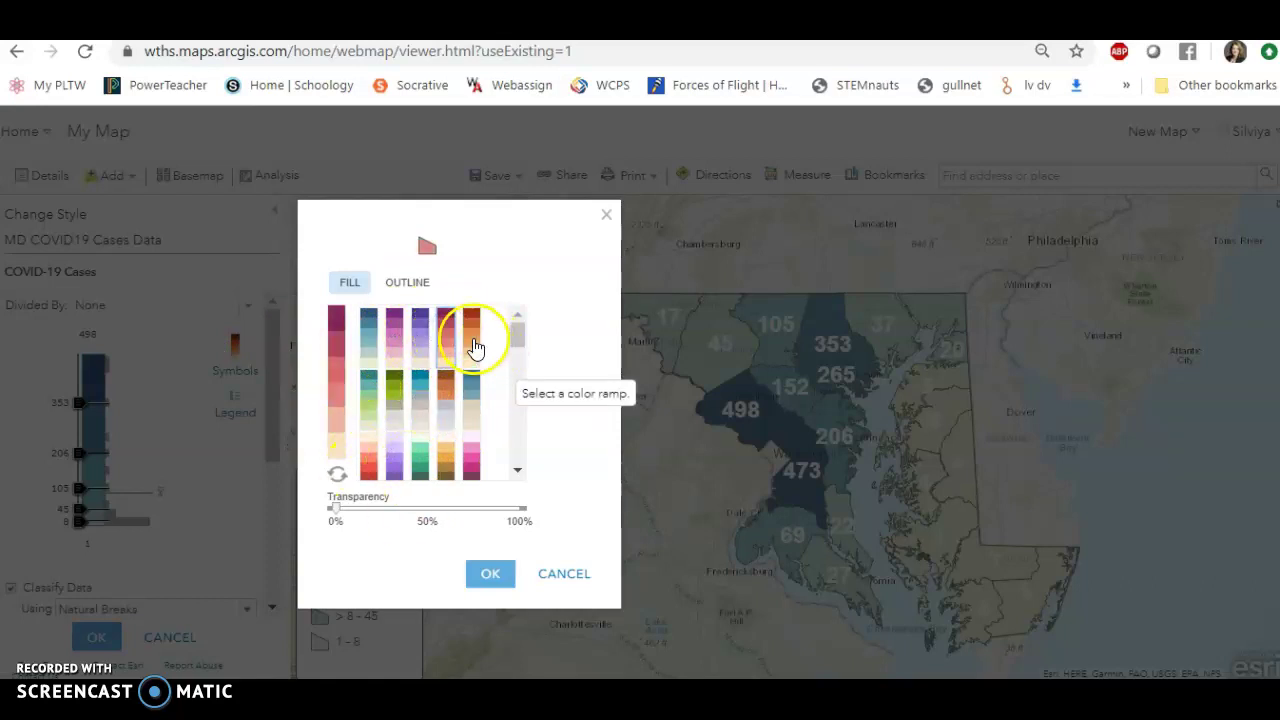
left_click(338, 513)
left_click_drag(341, 518, 369, 516)
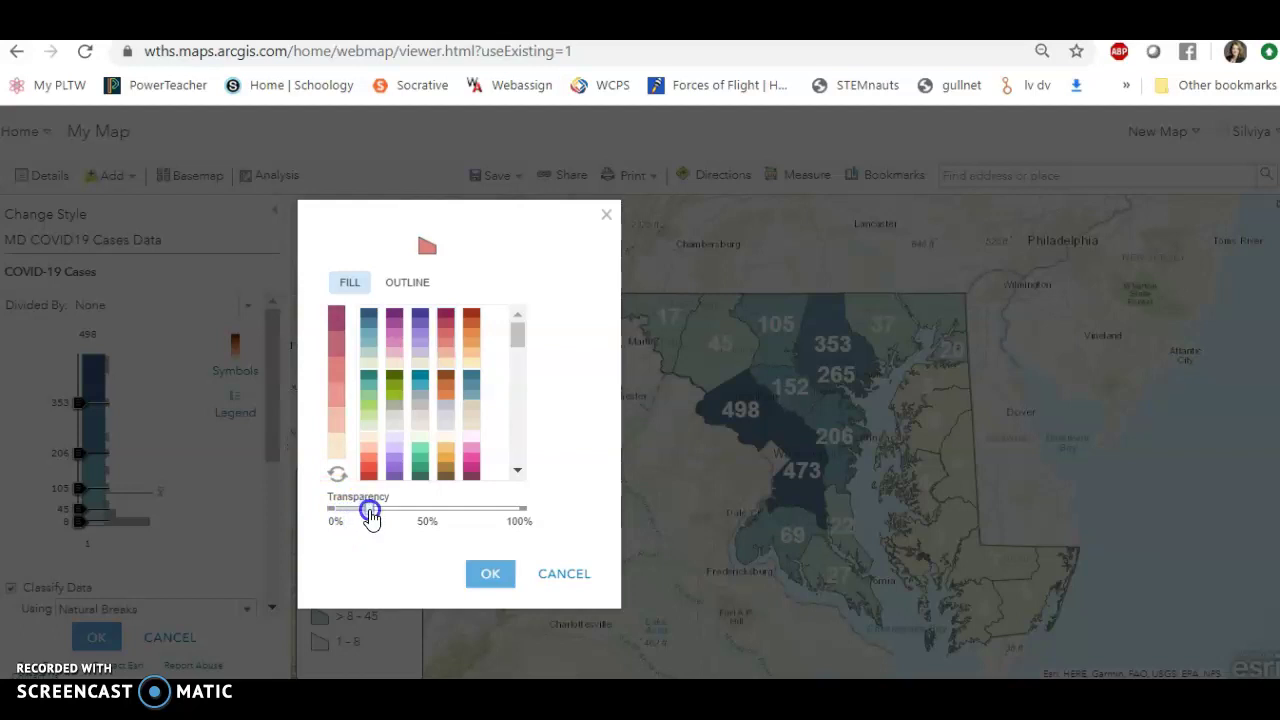
left_click_drag(373, 518, 383, 514)
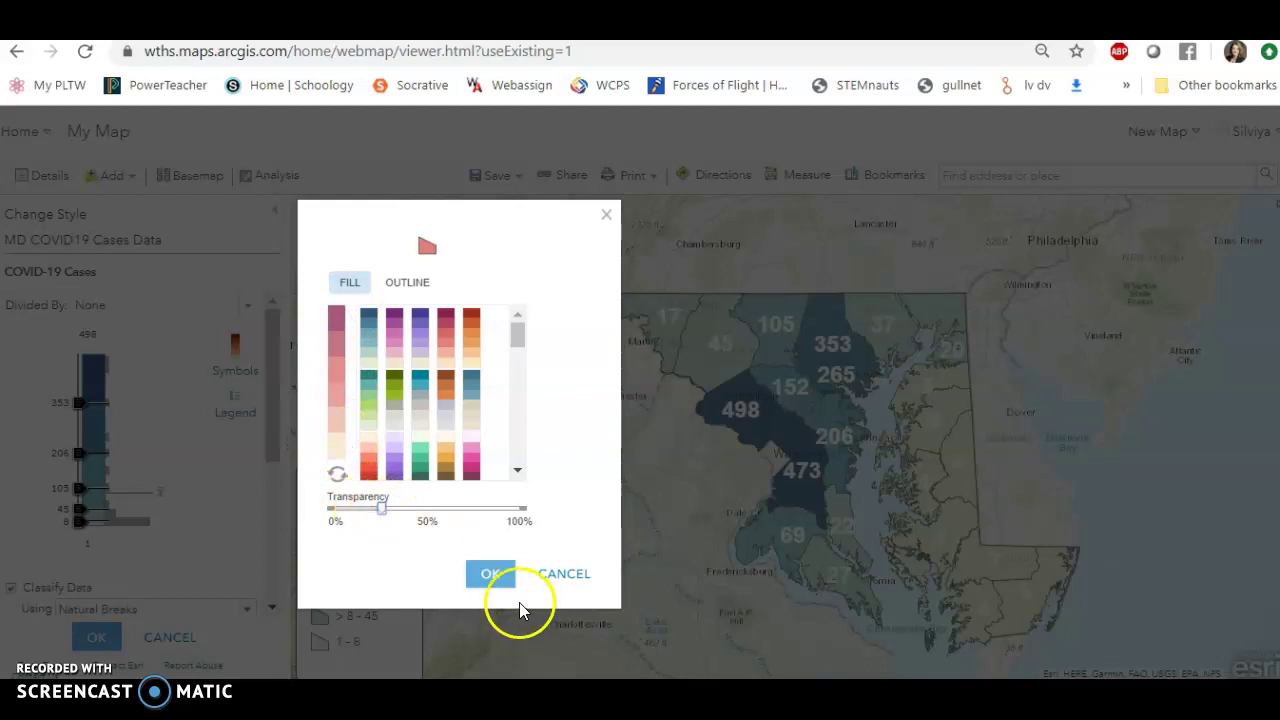
left_click(491, 577)
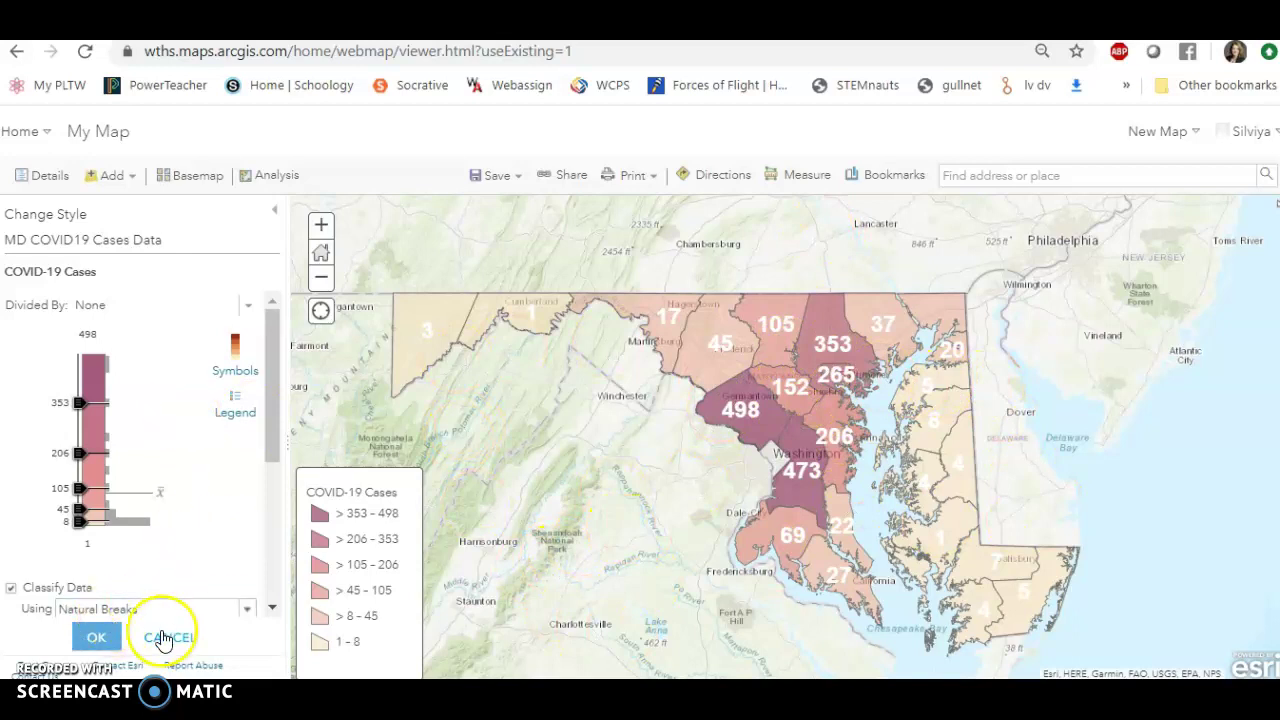
left_click(96, 637)
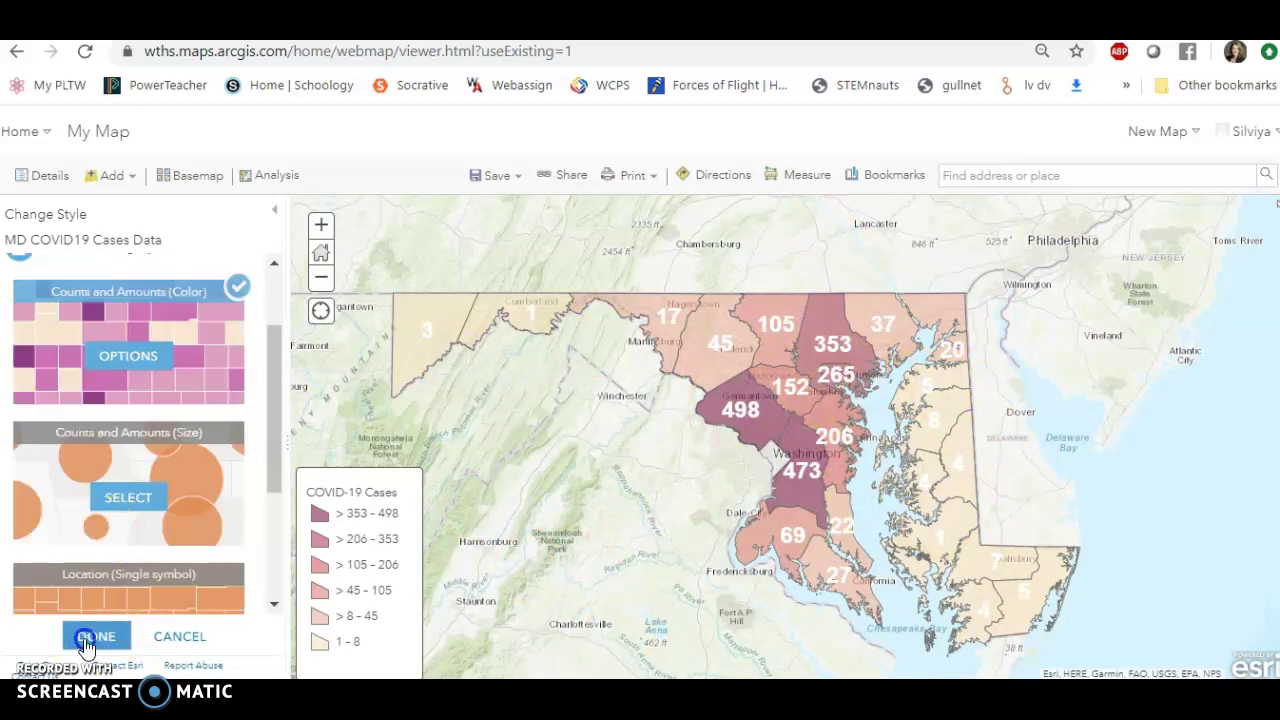
left_click(88, 642)
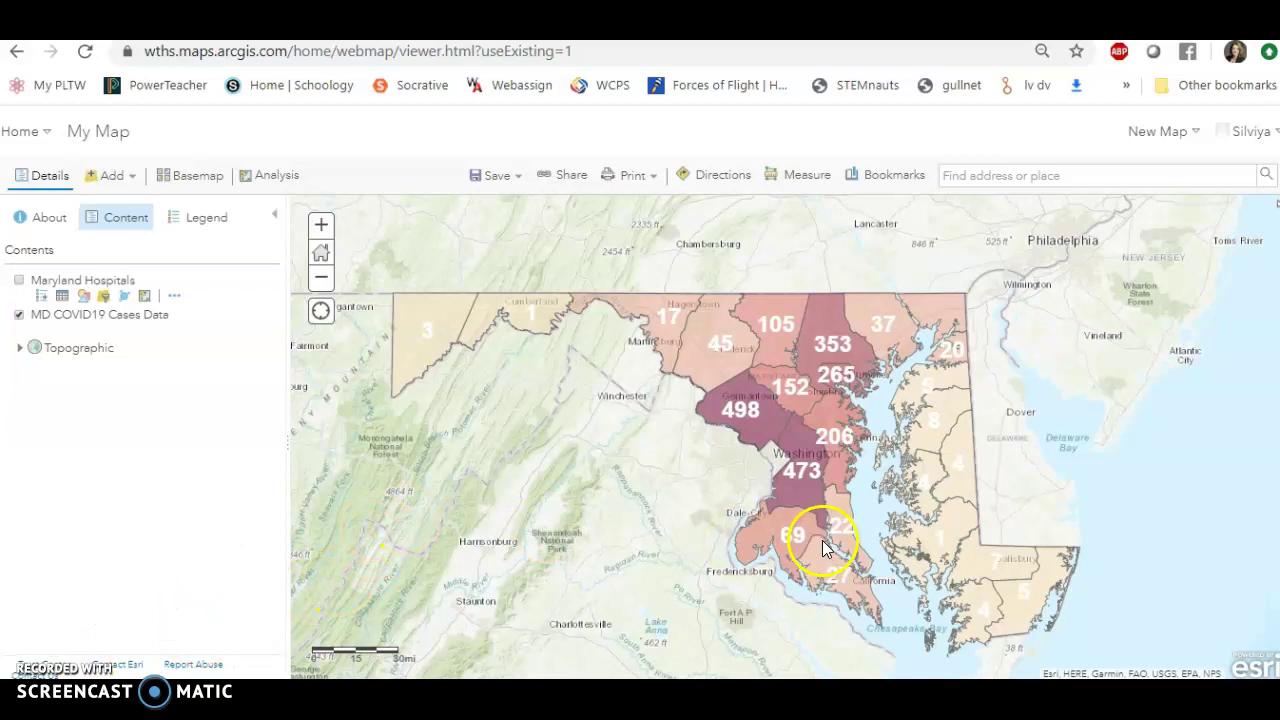
Examine the attributes listed in Frederick County's pop-up and close it.
left_click_drag(679, 545, 656, 527)
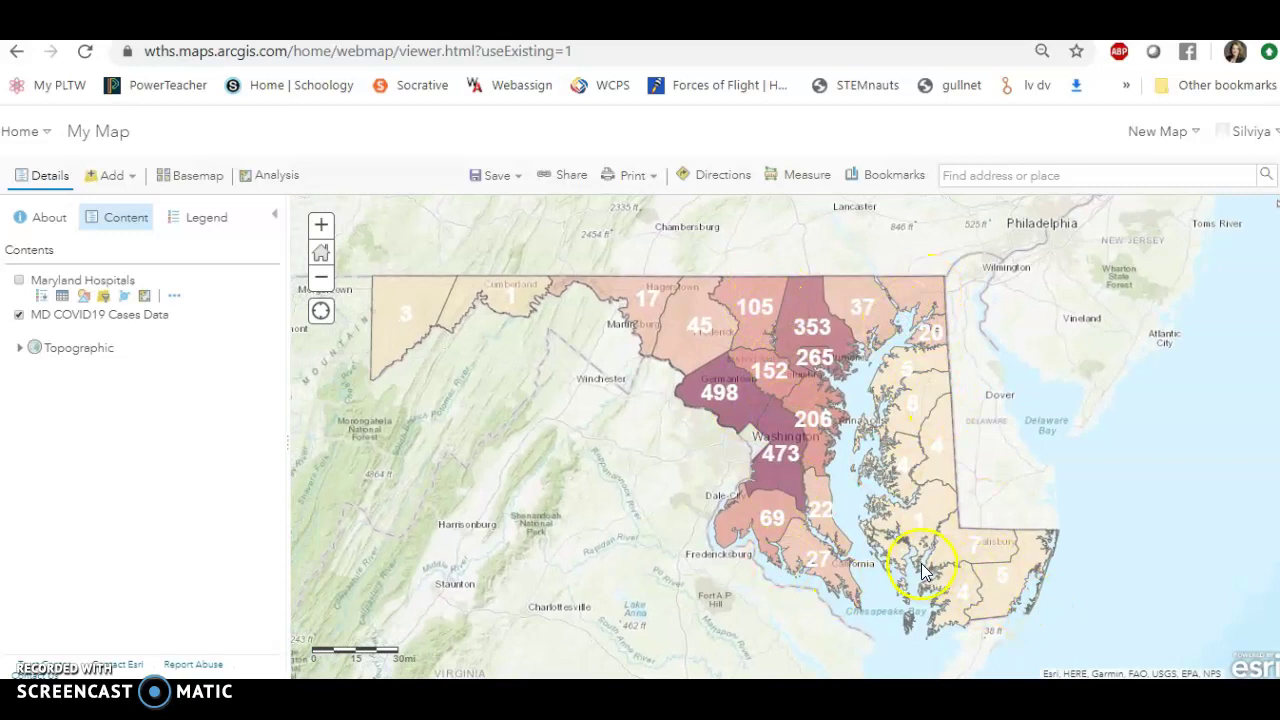
left_click(677, 352)
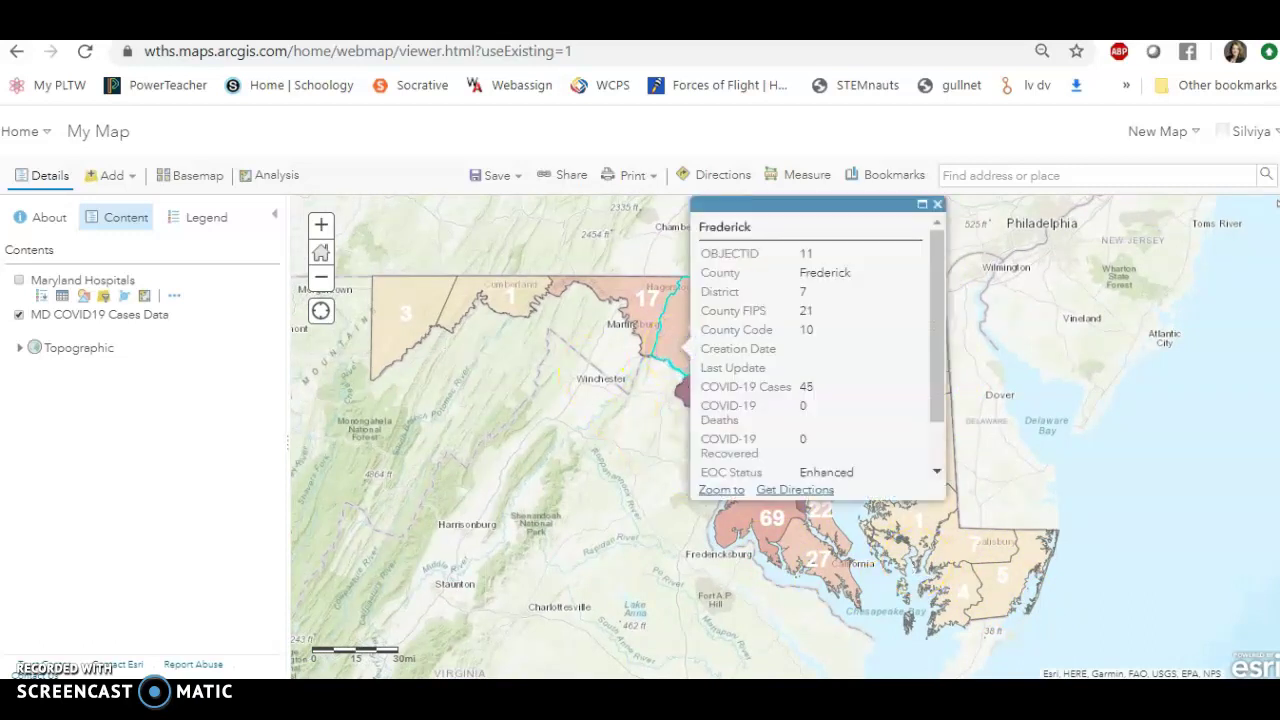
left_click_drag(938, 340, 946, 303)
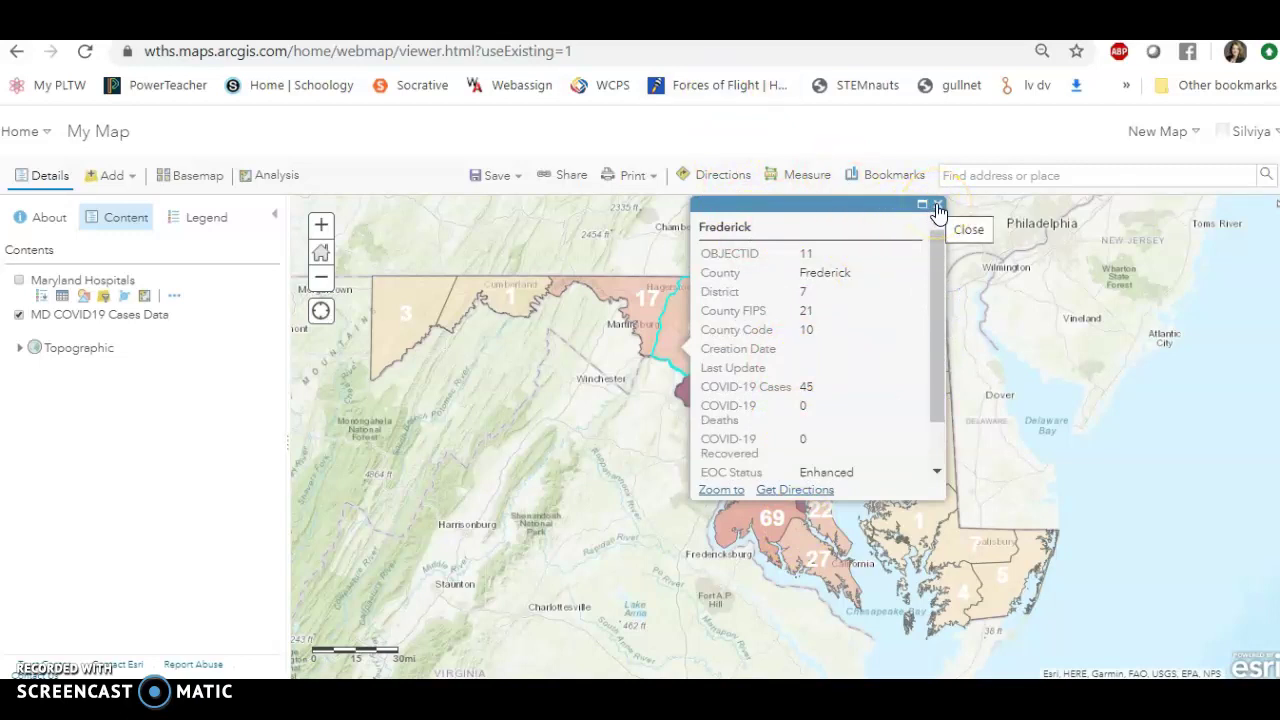
left_click_drag(933, 262, 936, 332)
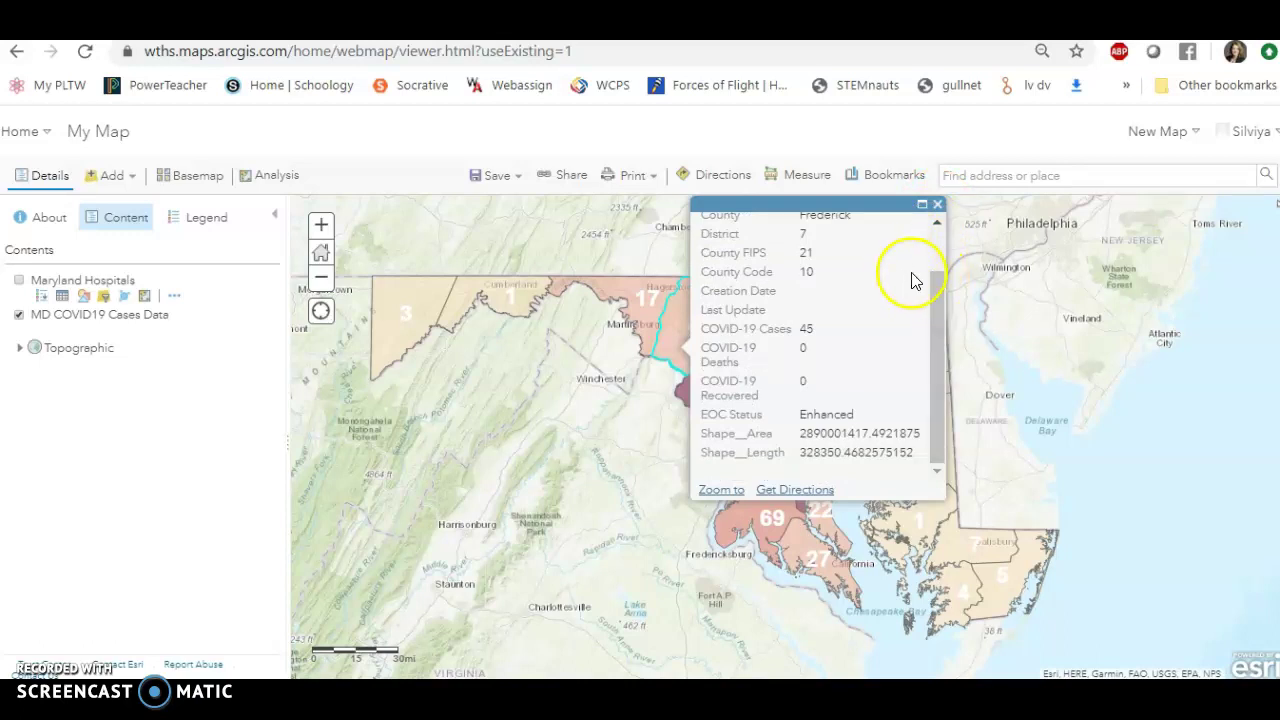
left_click(936, 205)
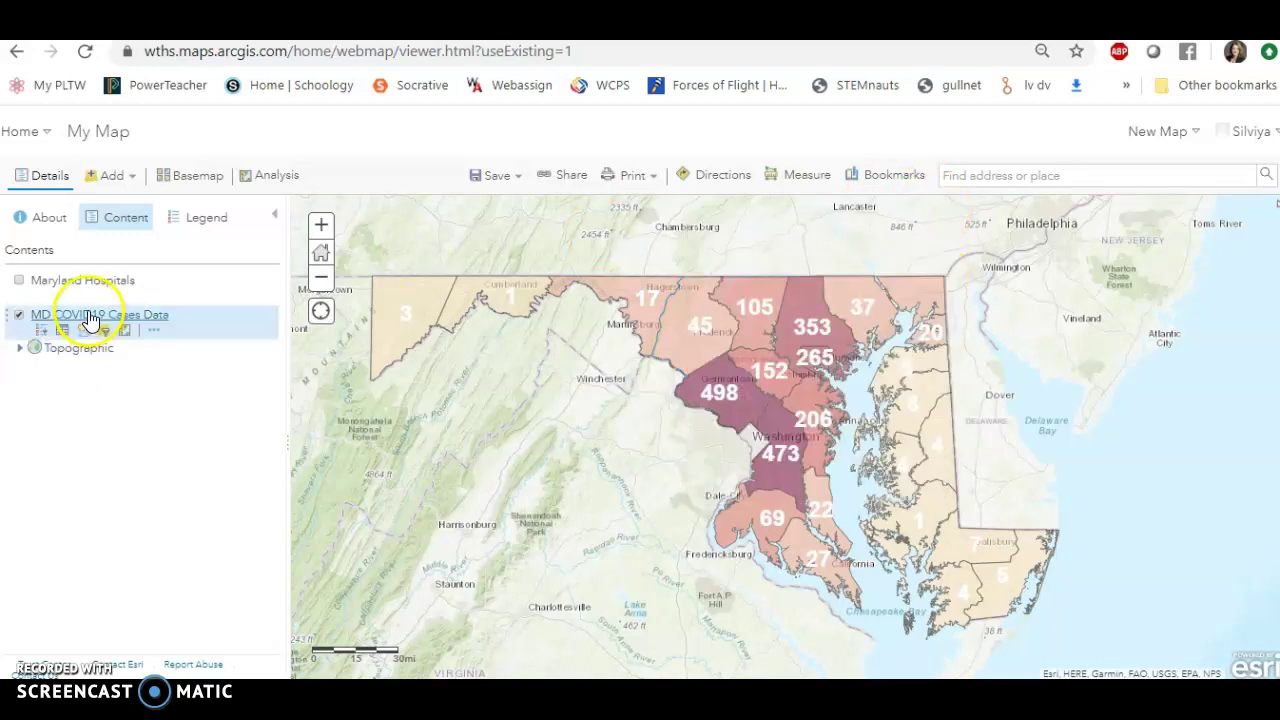
Configure the MD COVID19 Cases Data pop-up to display only the COVID-19 Cases, COVID-19 Deaths and COVID-19 Recovered fields.
left_click(152, 331)
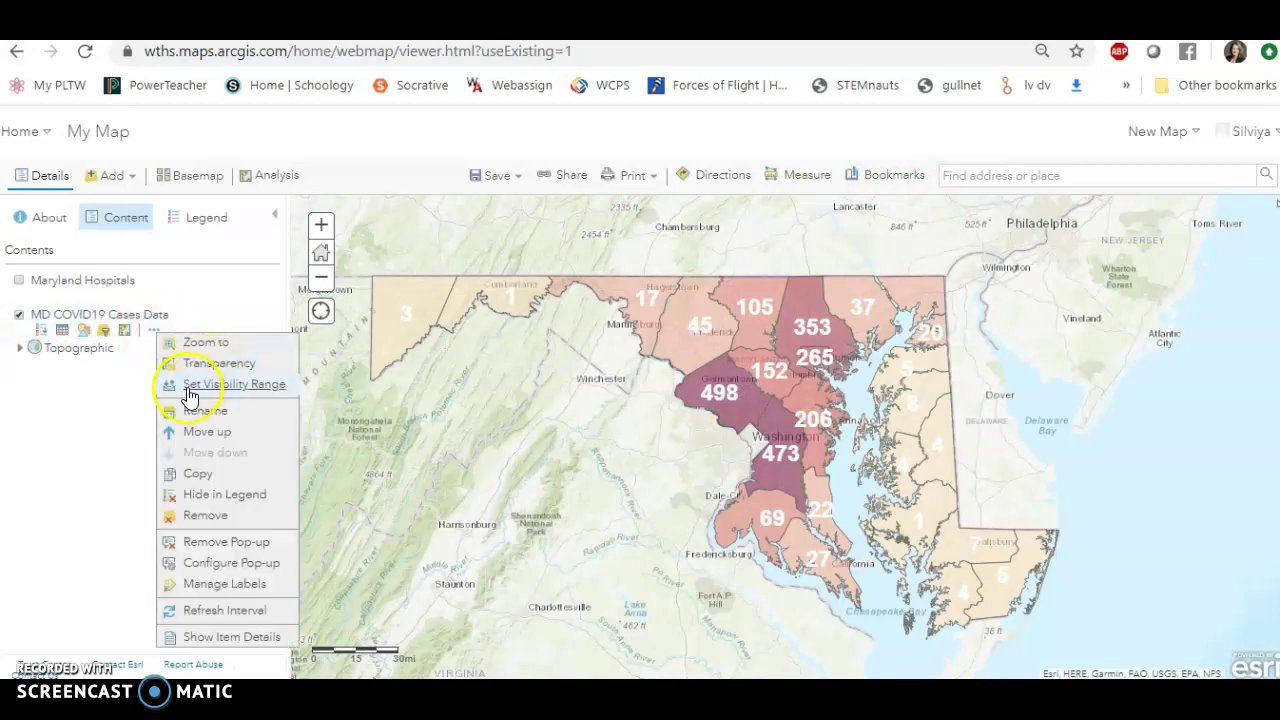
left_click(232, 563)
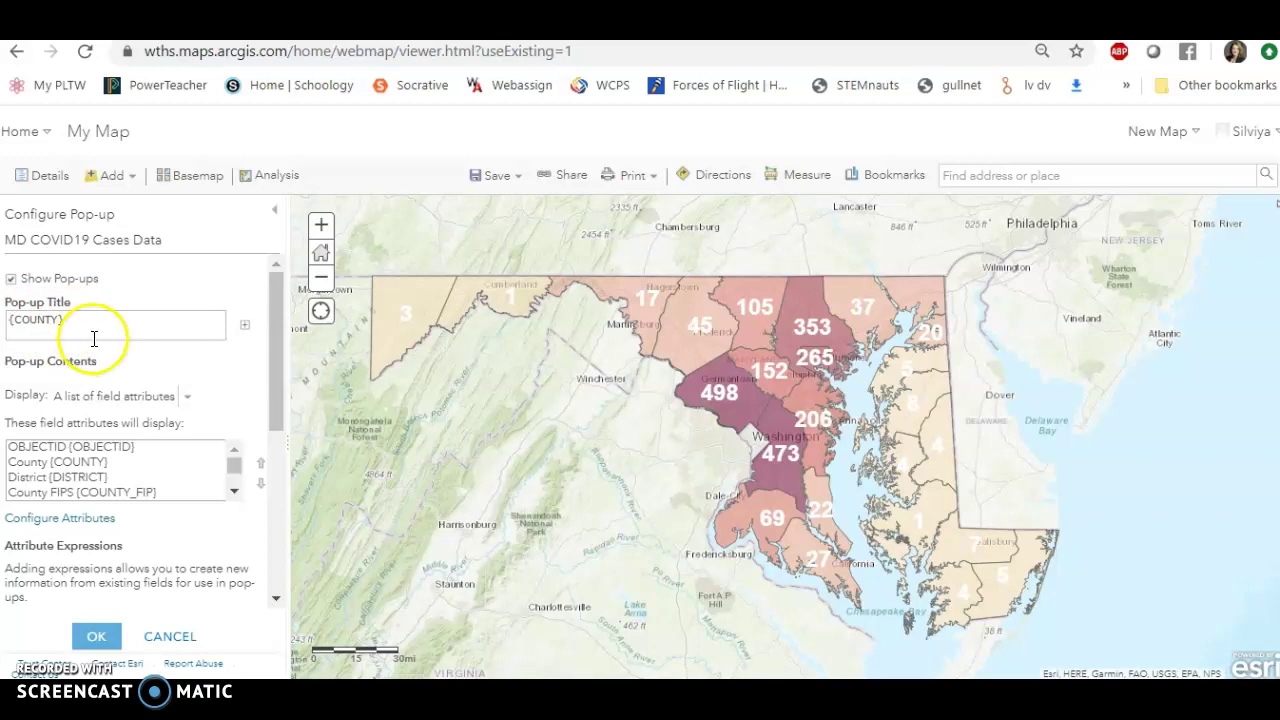
left_click_drag(277, 400, 277, 427)
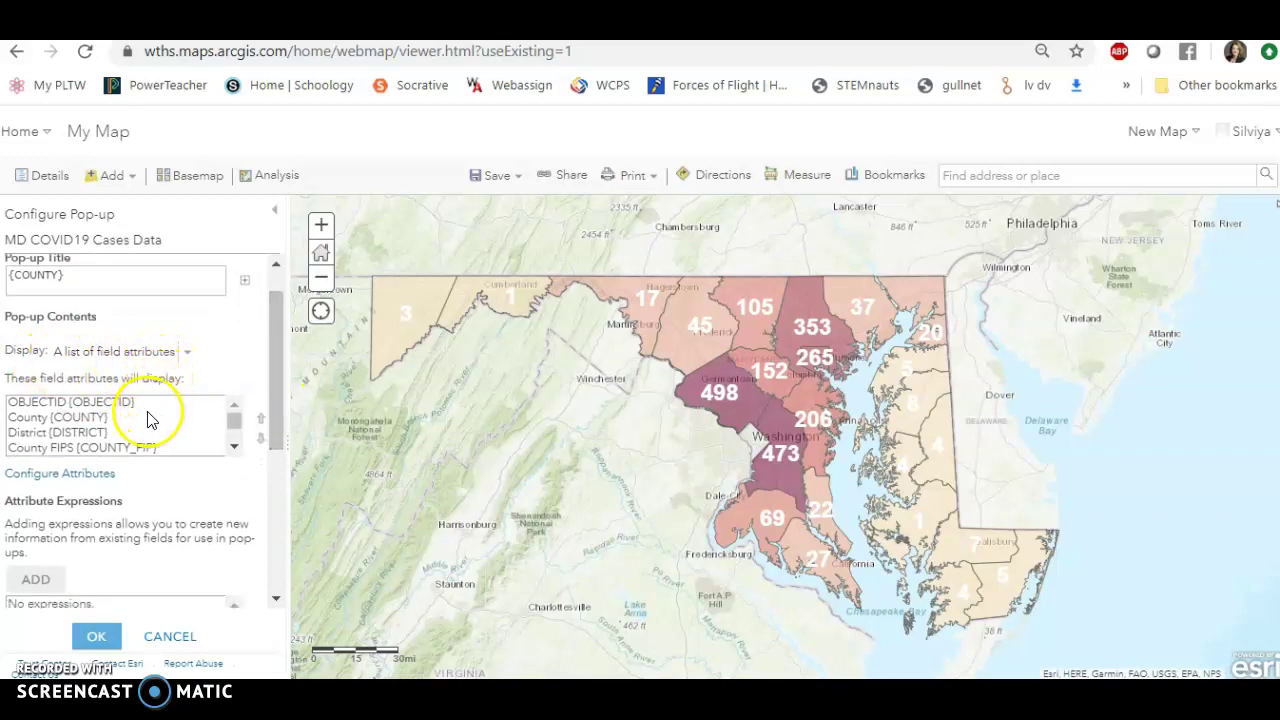
mouse_move(233, 420)
left_mouse_down()
mouse_move(232, 437)
mouse_move(234, 420)
left_mouse_up()
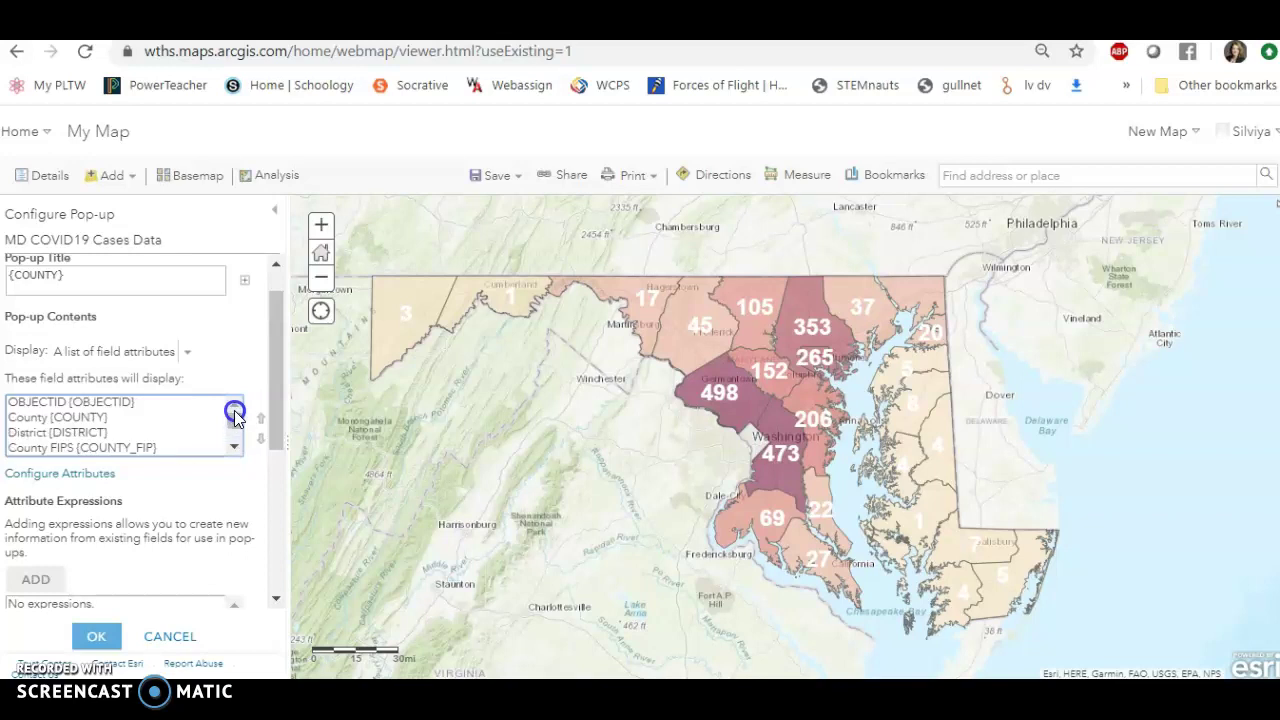
left_click(86, 484)
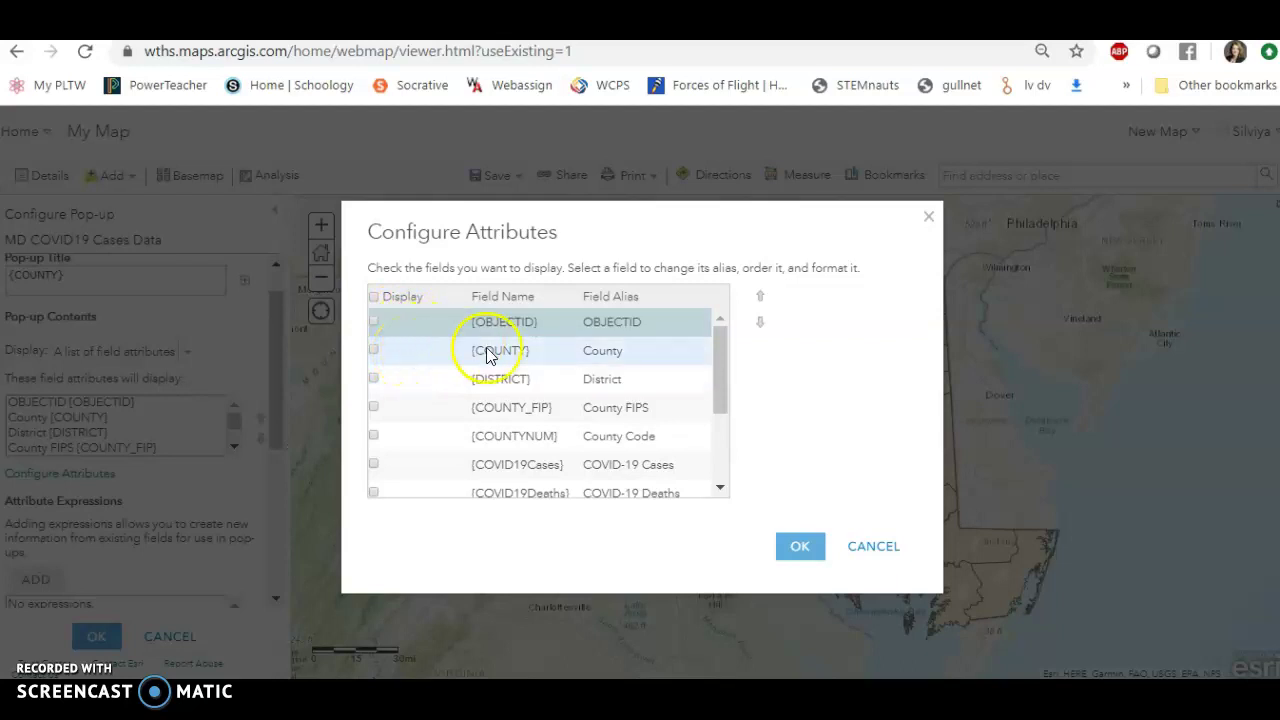
left_click_drag(722, 366, 725, 411)
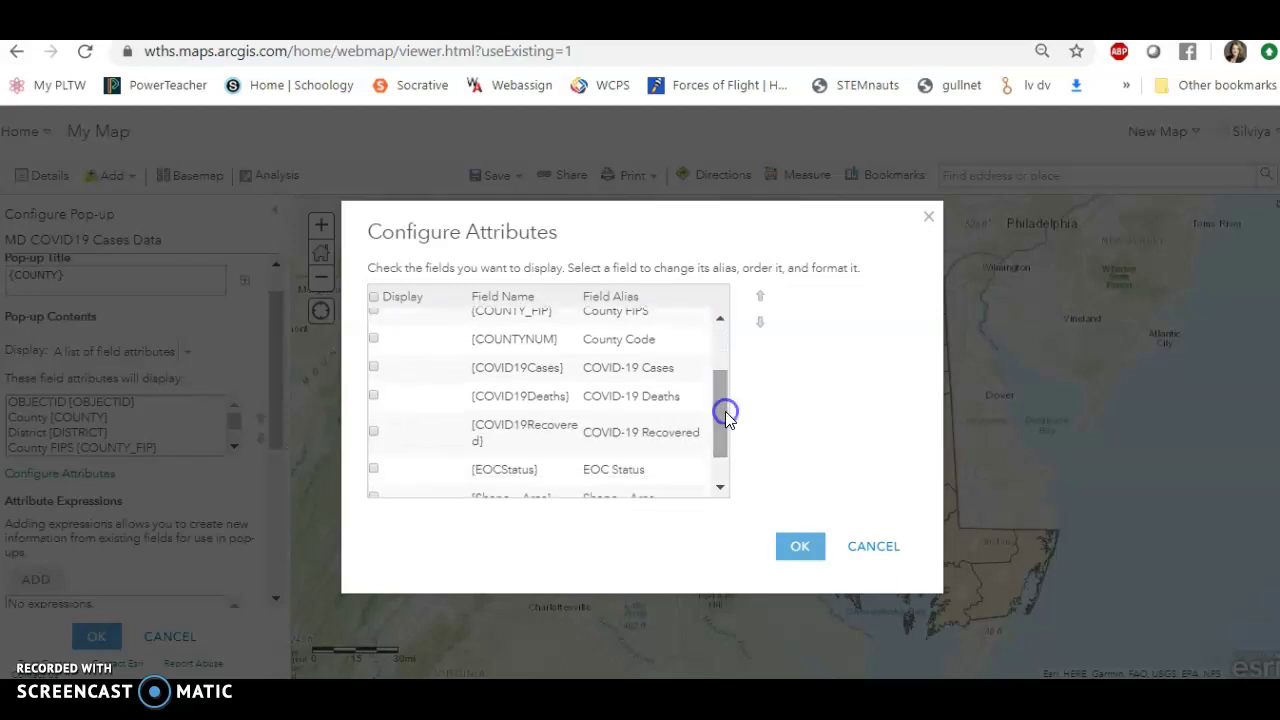
left_click(374, 369)
left_click(376, 400)
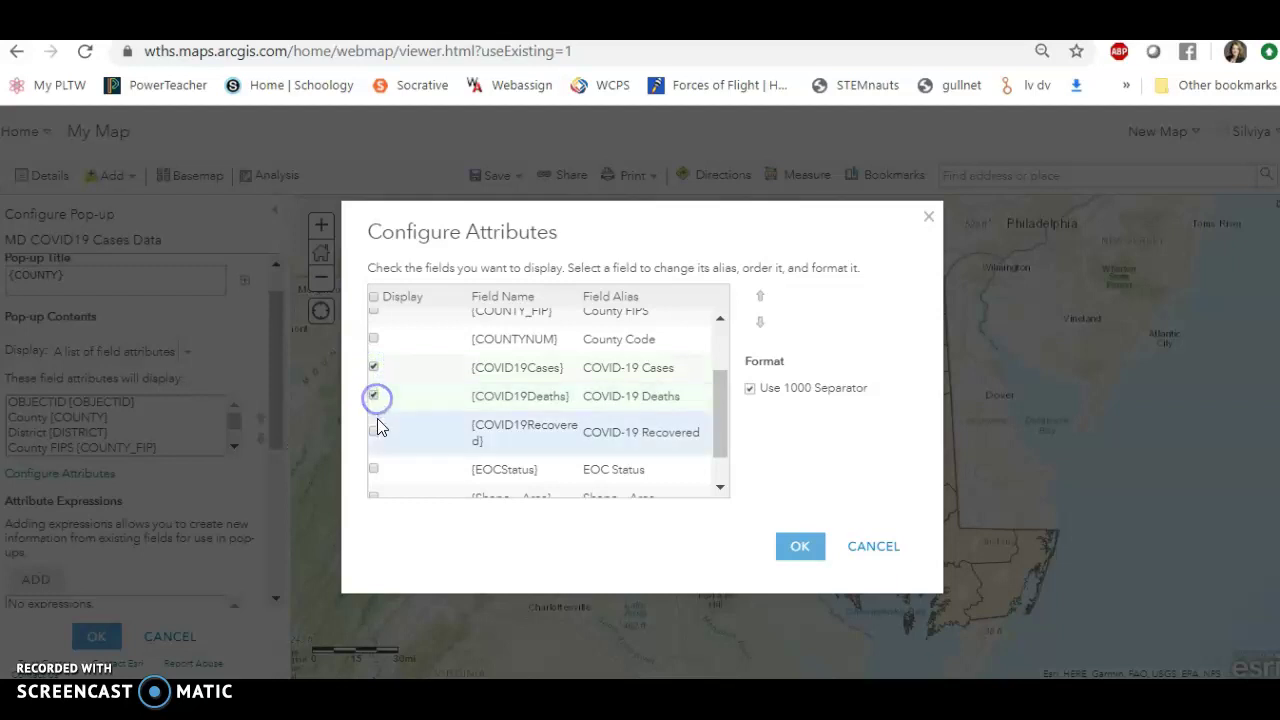
left_click(375, 433)
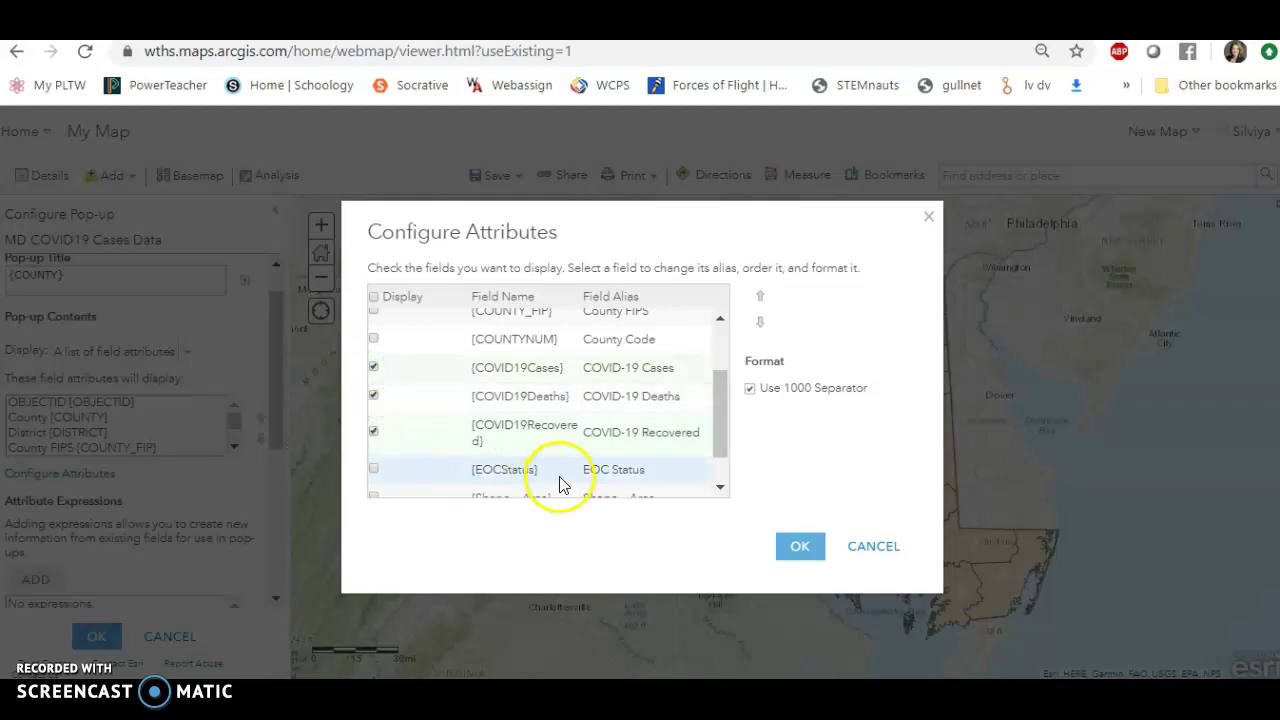
left_click(799, 553)
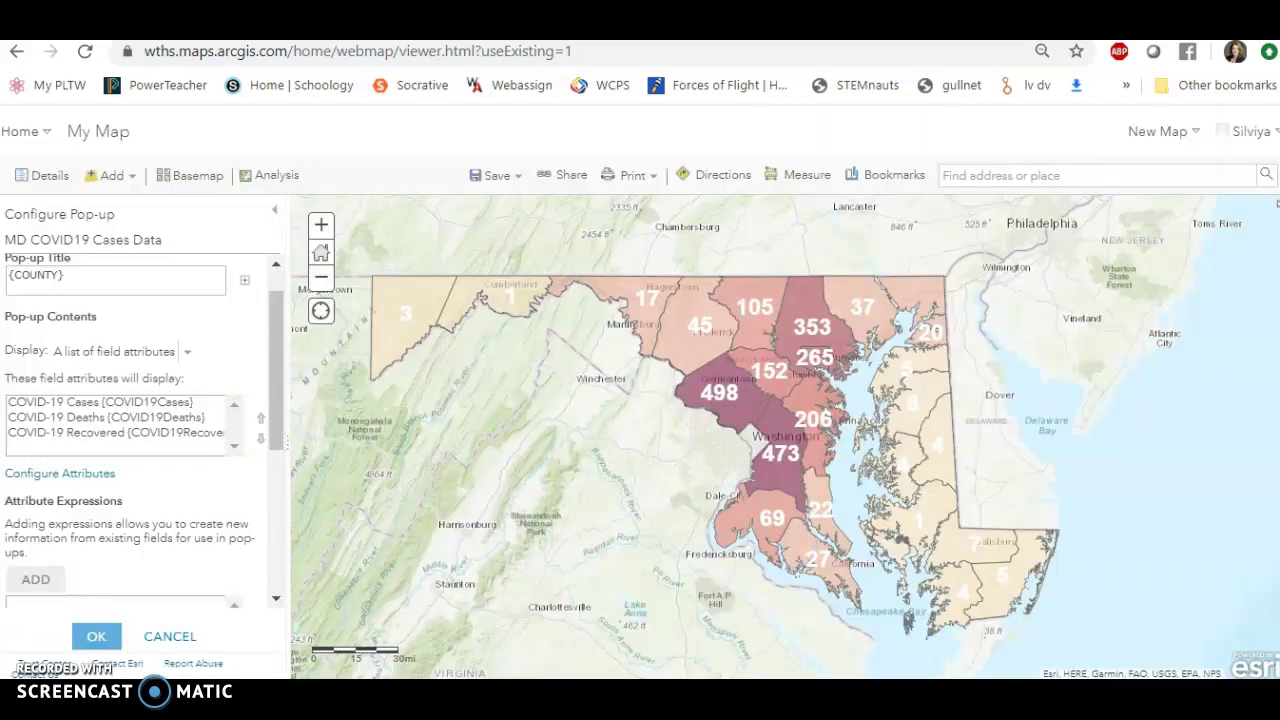
Apply the pop-up configuration, check Worcester County's pop-up on the map, and close it.
left_click_drag(277, 423, 277, 514)
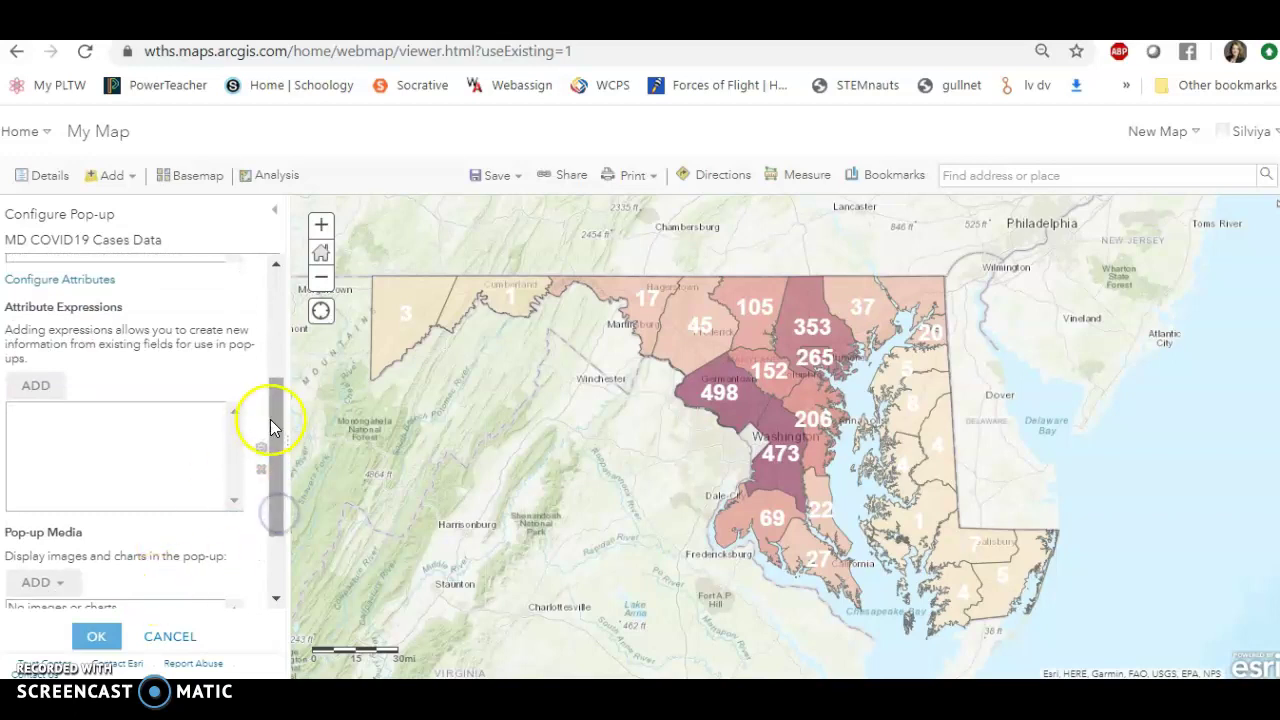
left_click_drag(277, 443, 286, 520)
left_click(92, 635)
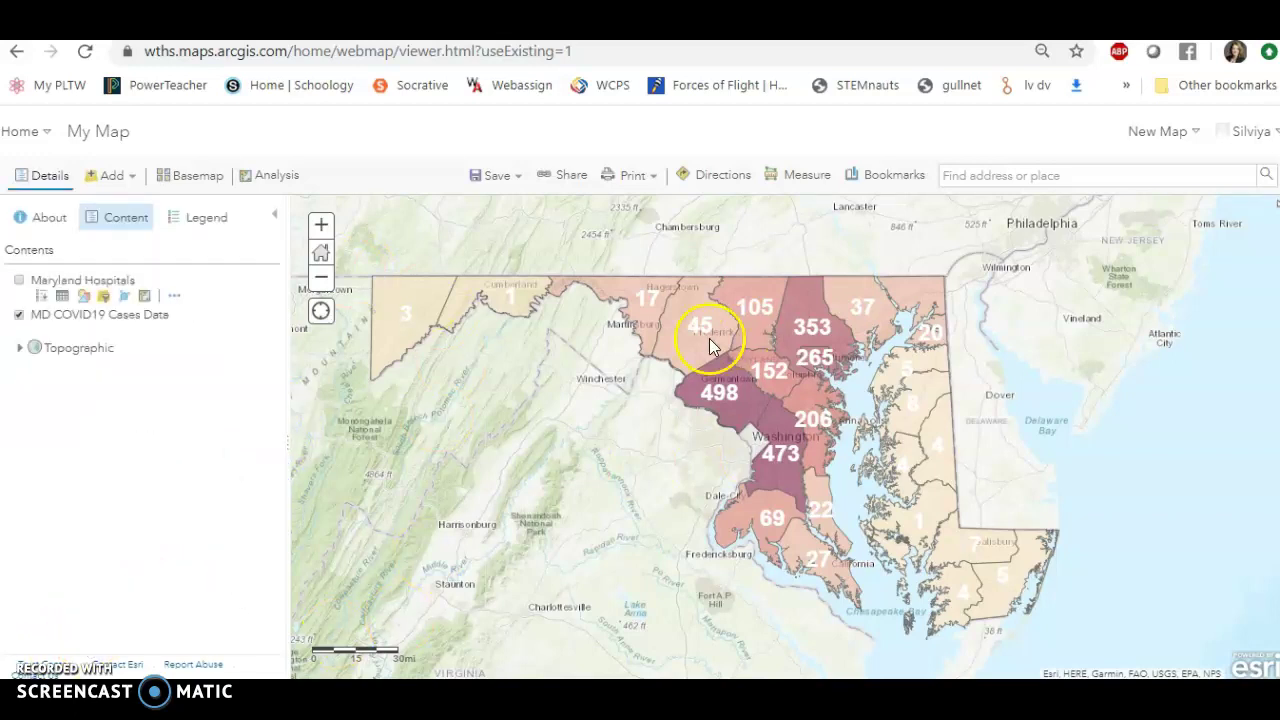
left_click(1004, 597)
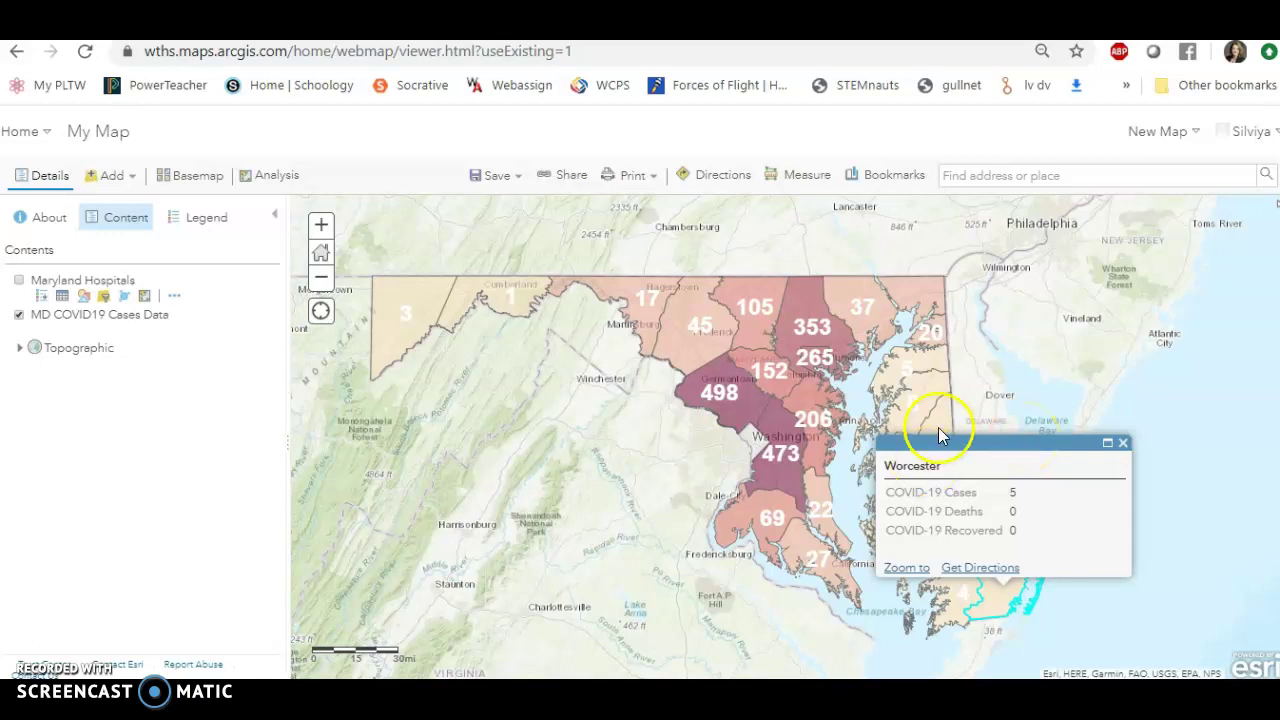
left_click(1122, 442)
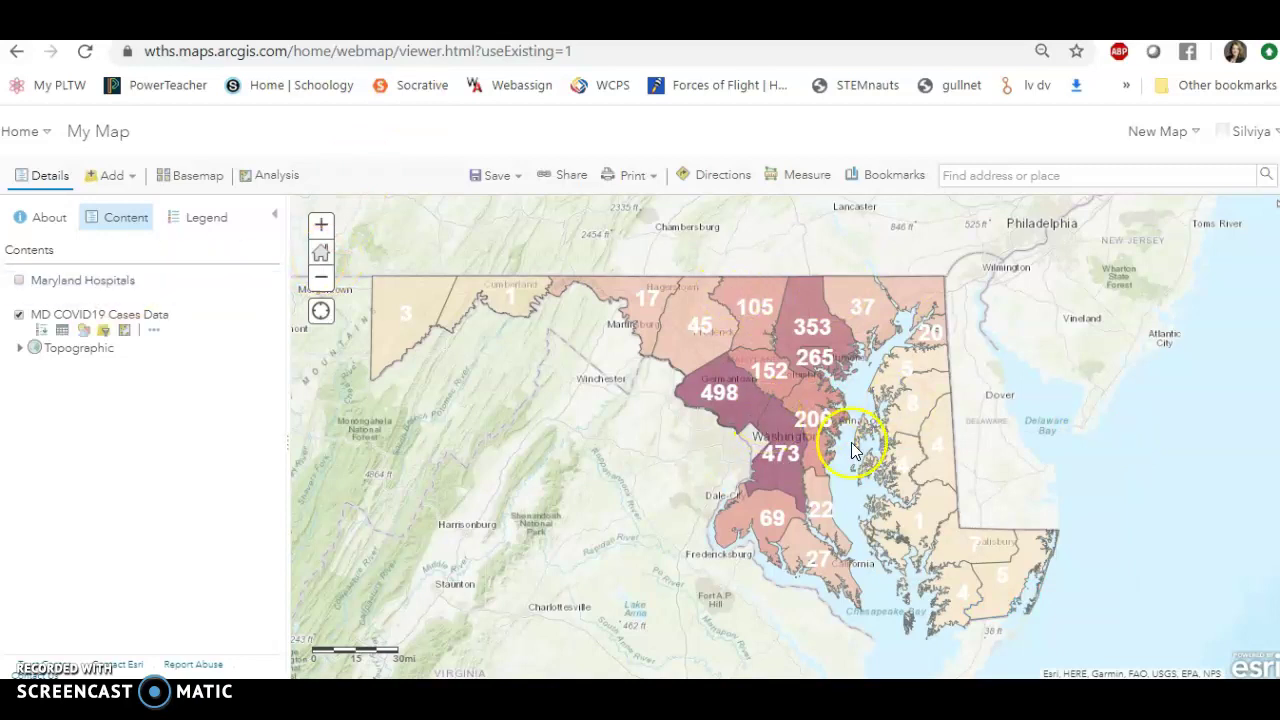
Set the COVID-19 Cases labels of the MD COVID19 Cases Data layer to size 28 and color them blue.
left_click(153, 330)
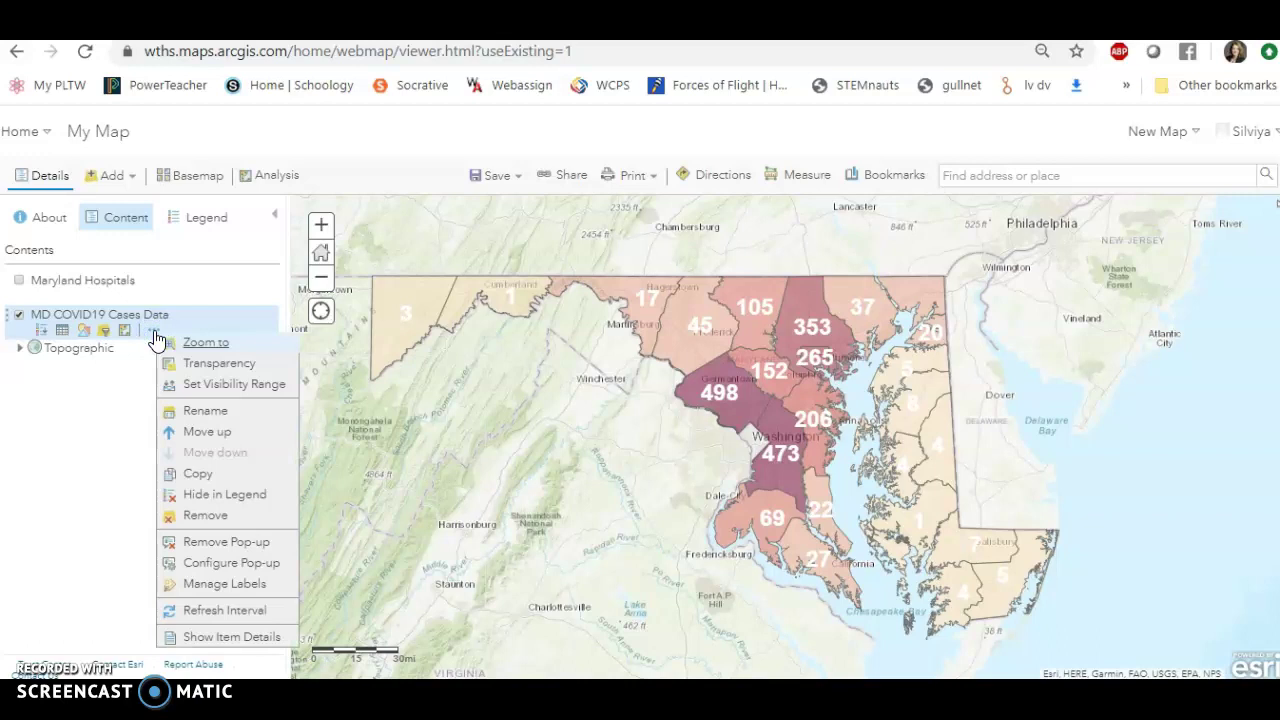
left_click(223, 590)
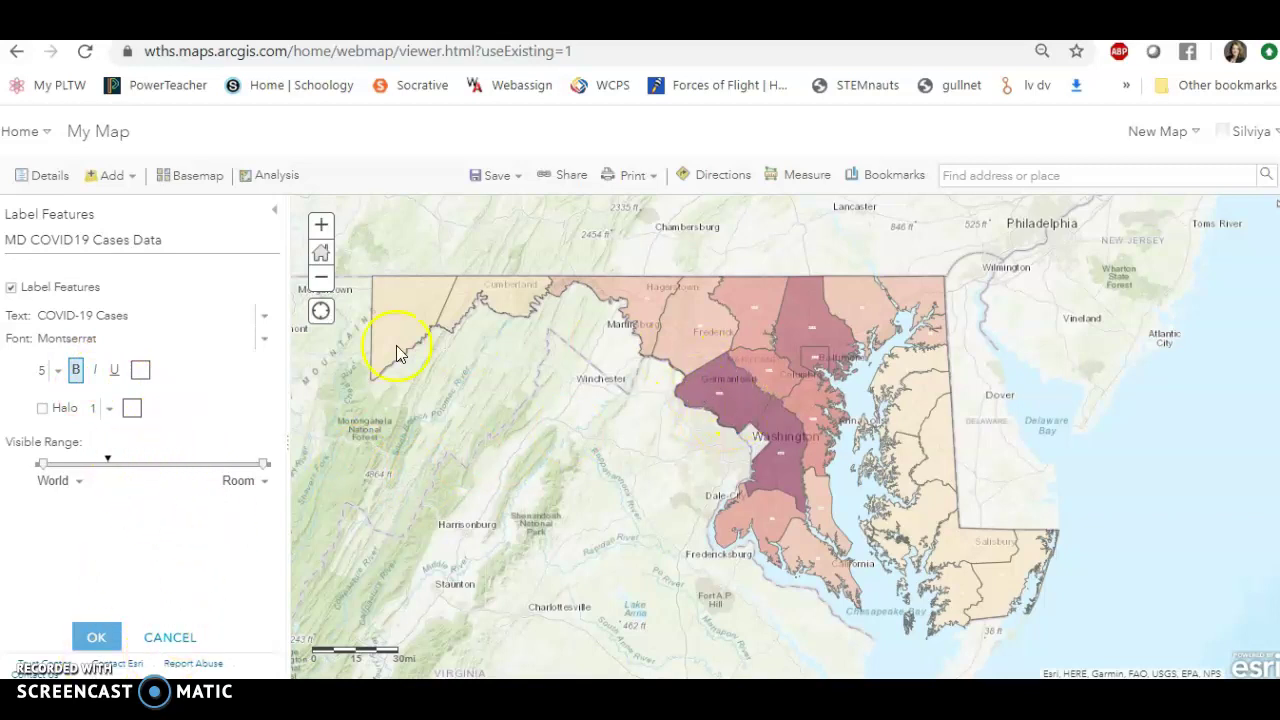
left_click(54, 380)
left_click_drag(92, 582, 91, 598)
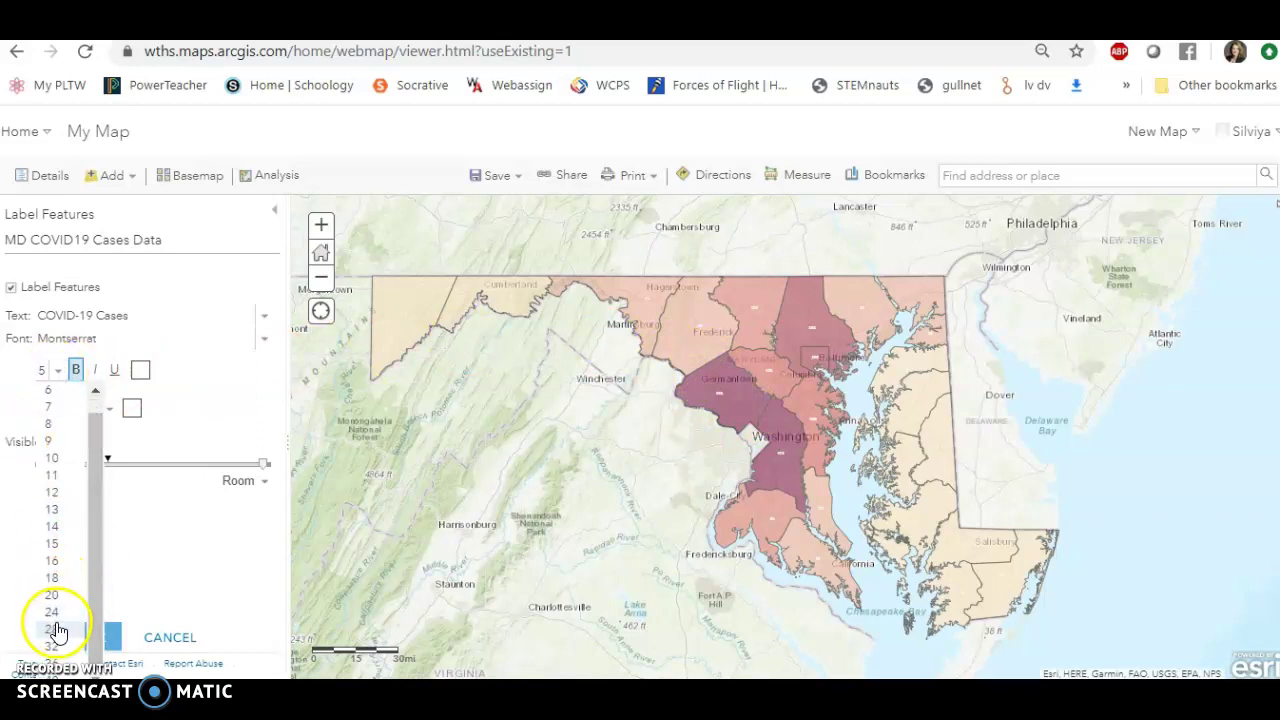
left_click(52, 628)
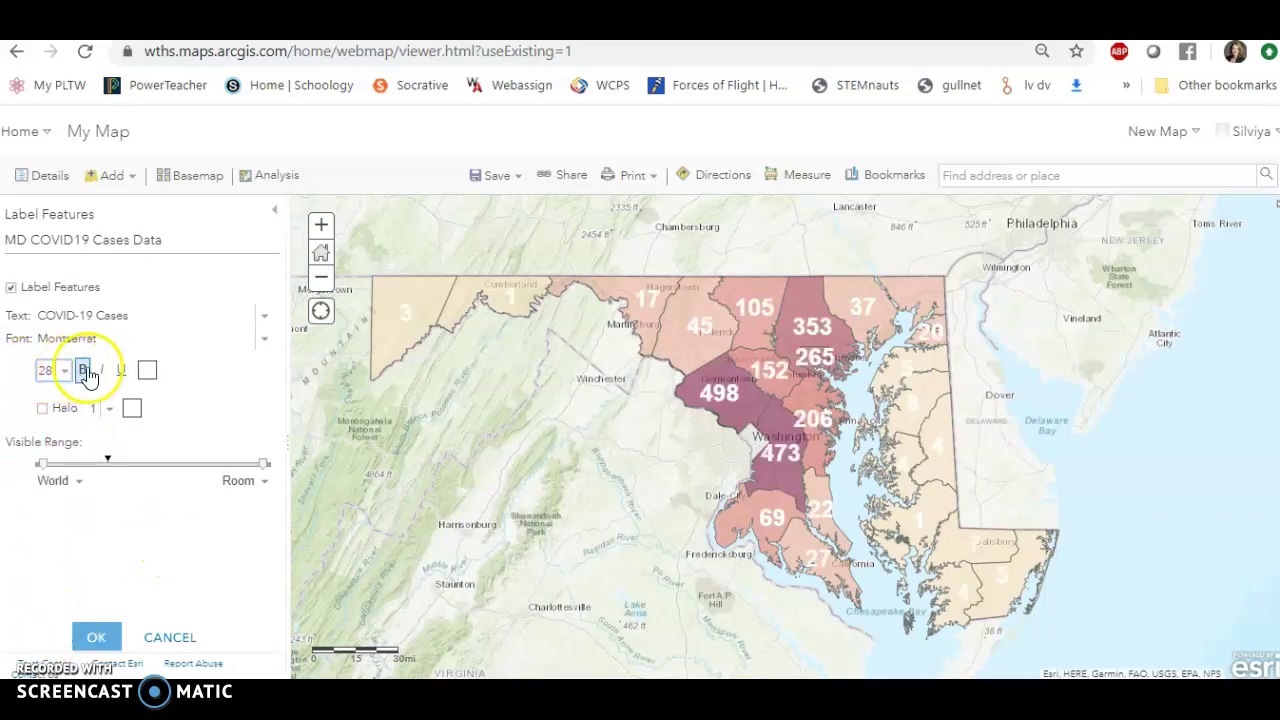
left_click(147, 371)
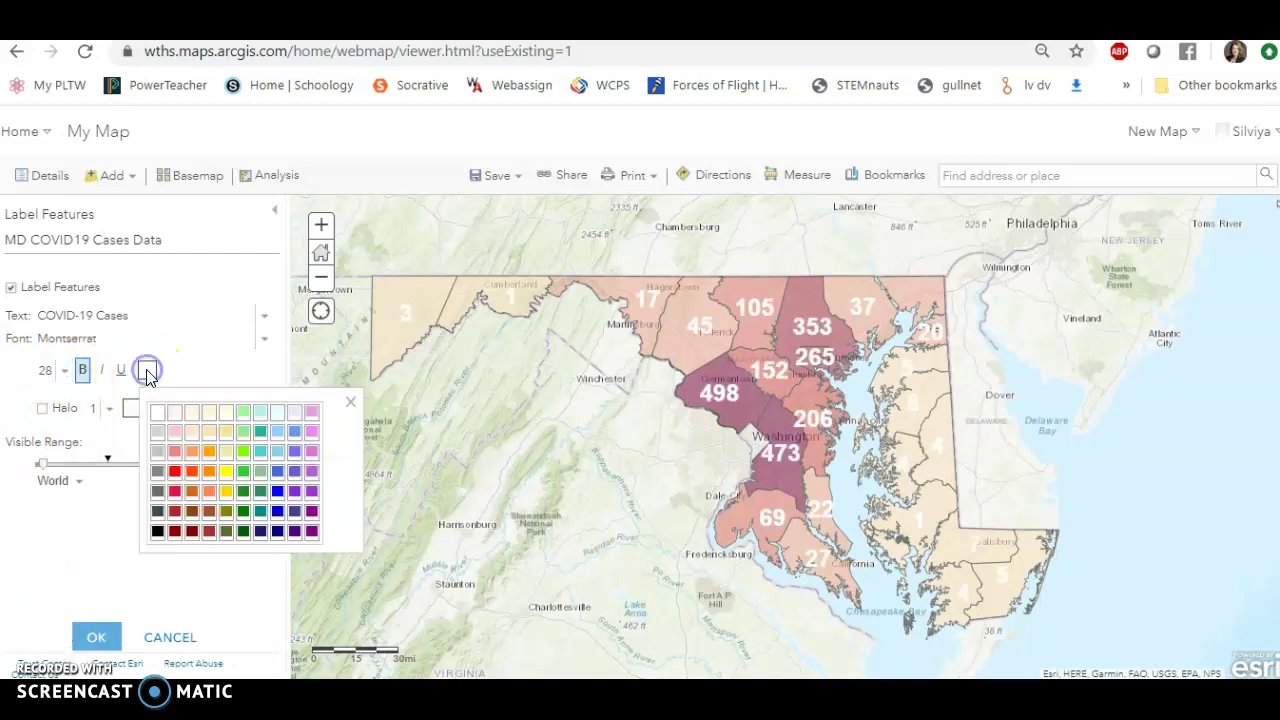
left_click(278, 492)
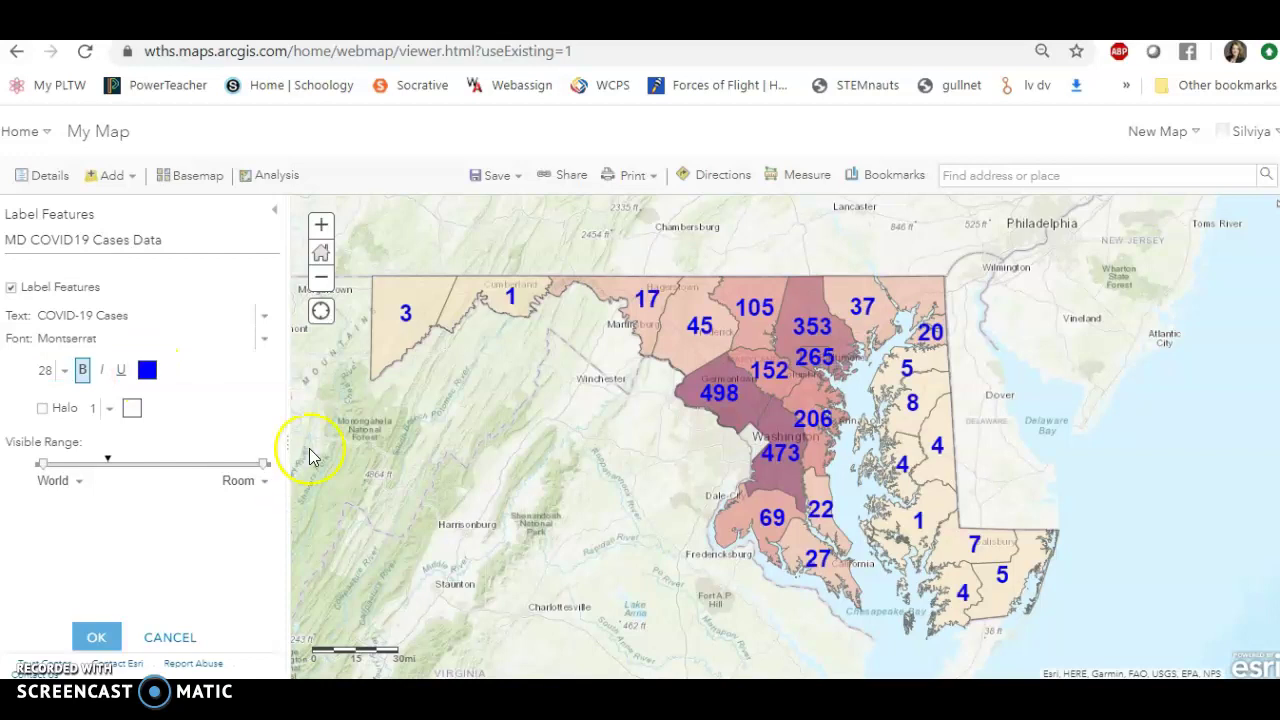
Turn on a pale cyan halo for the case labels and reduce their font size, trying 18 and settling on 20.
left_click(64, 370)
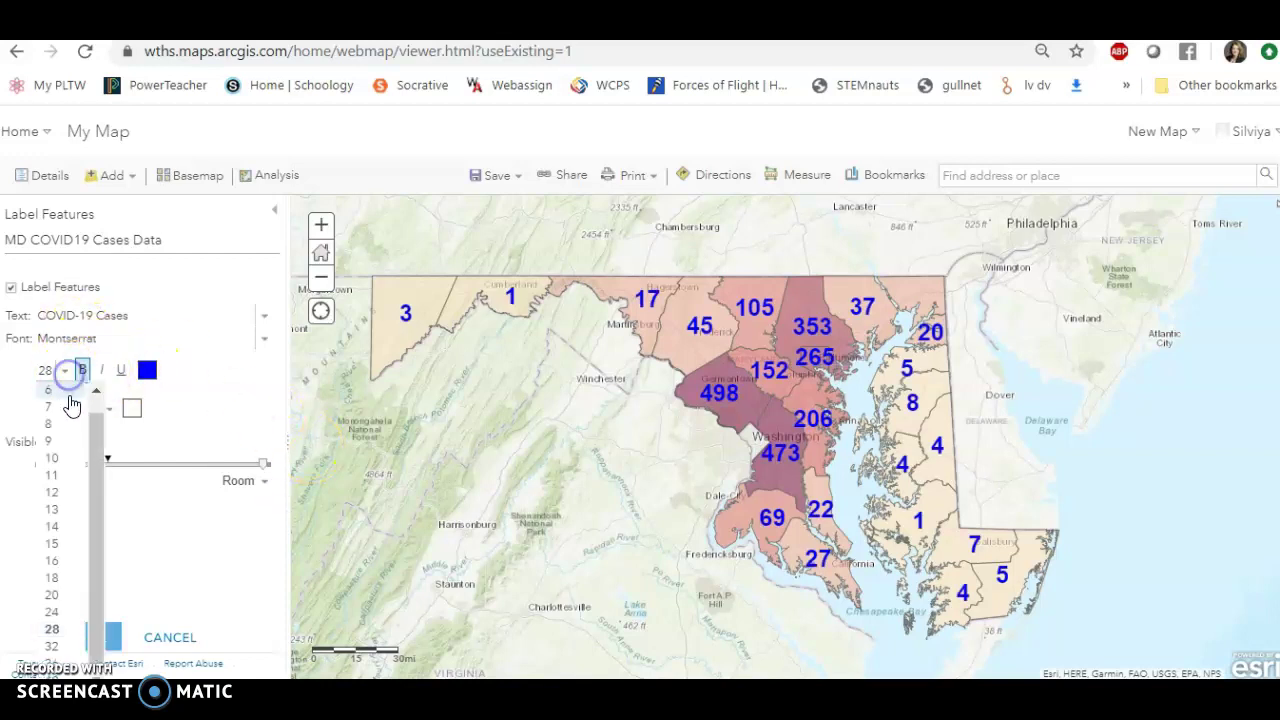
left_click(72, 586)
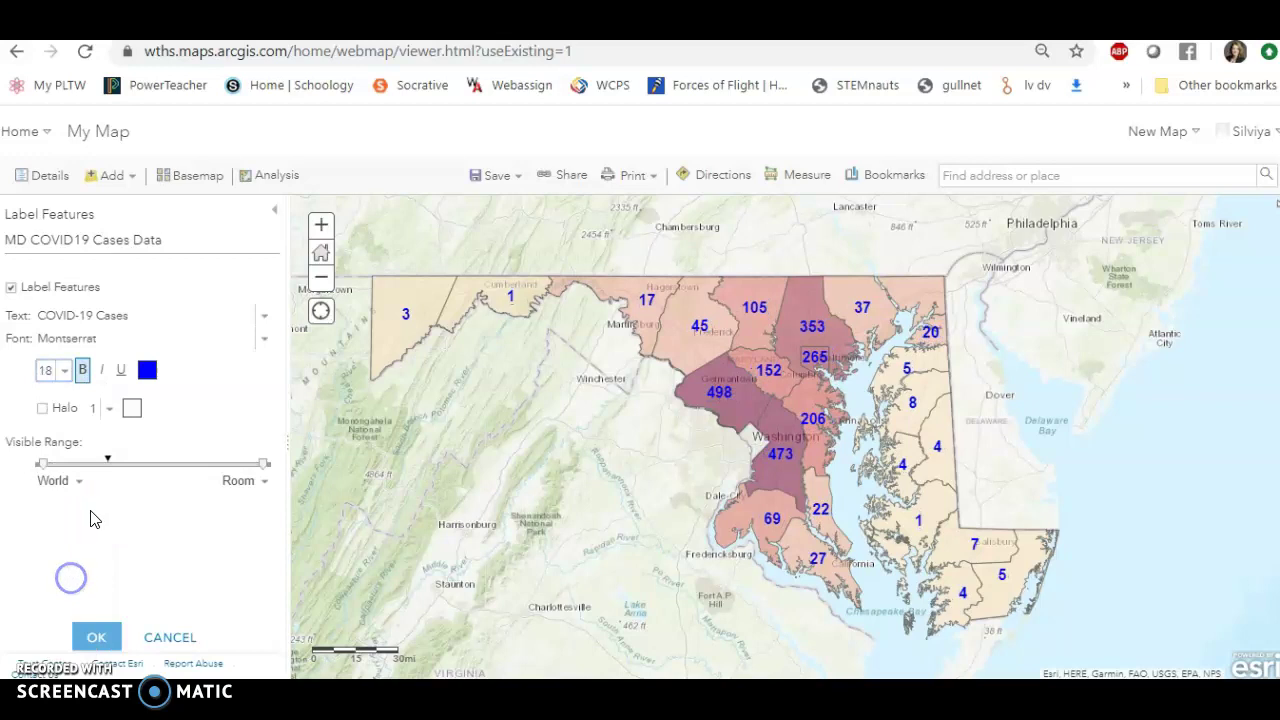
left_click(43, 409)
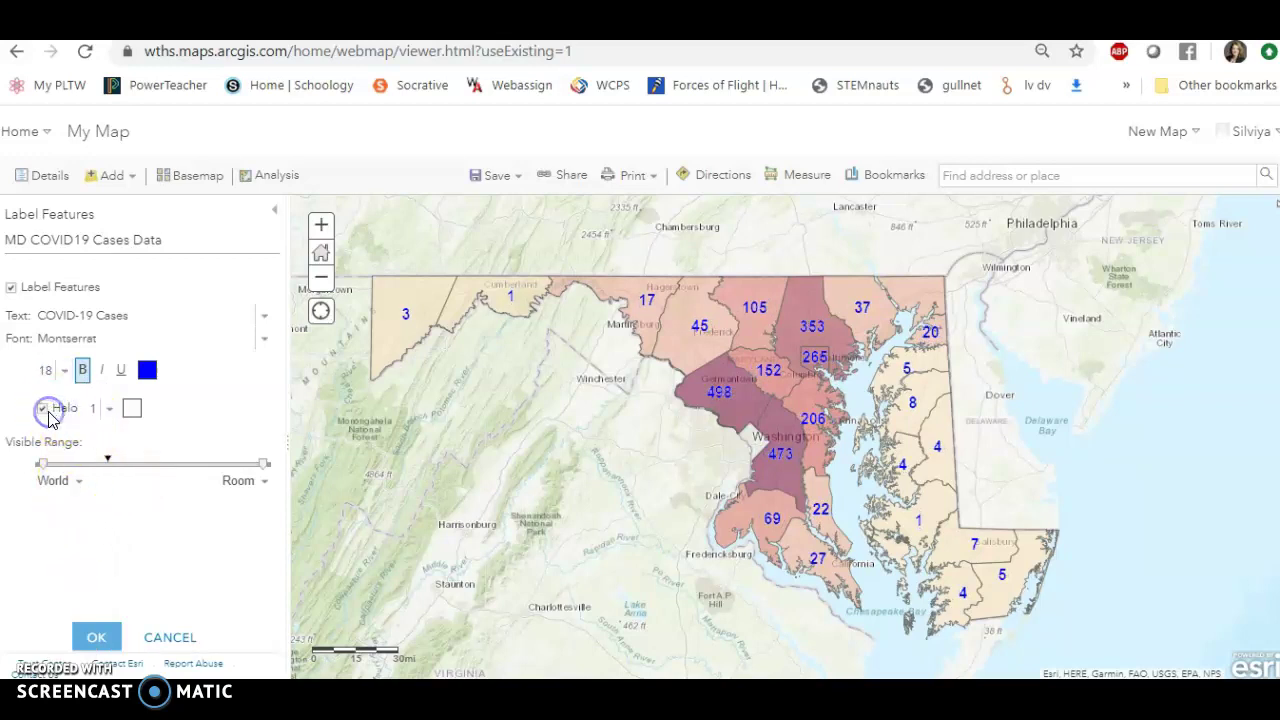
left_click(132, 408)
left_click(263, 452)
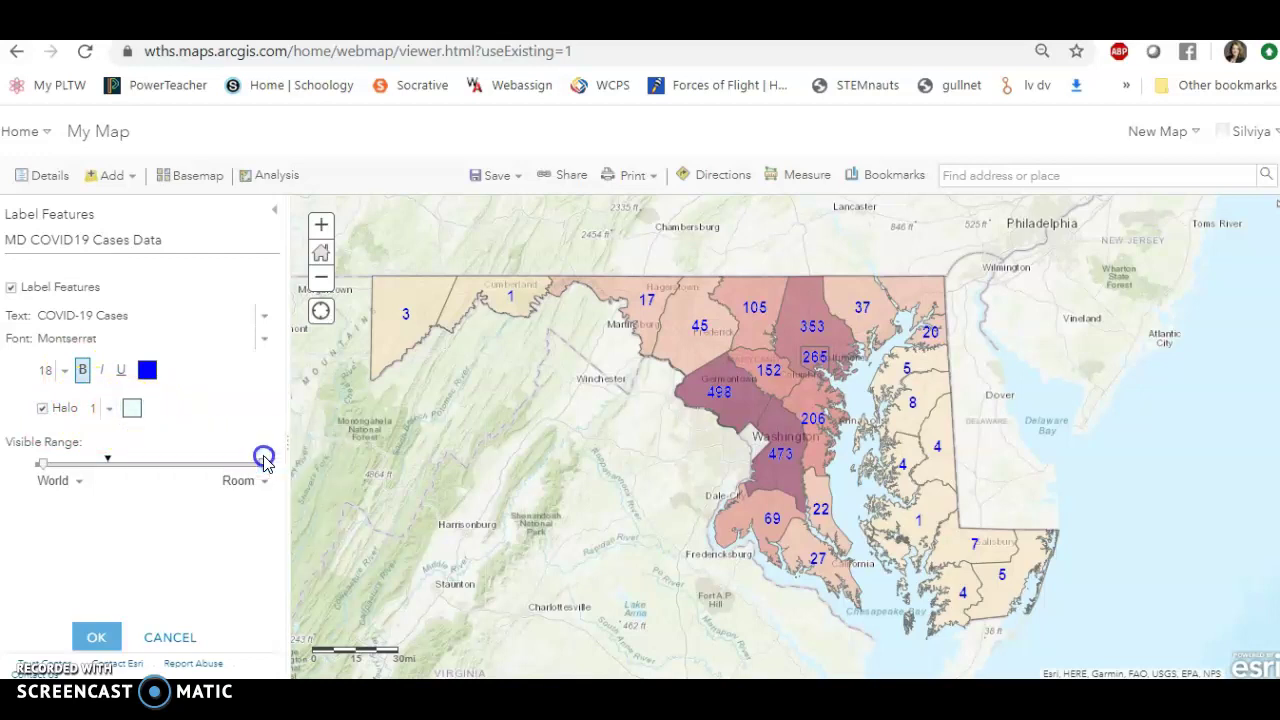
left_click(62, 369)
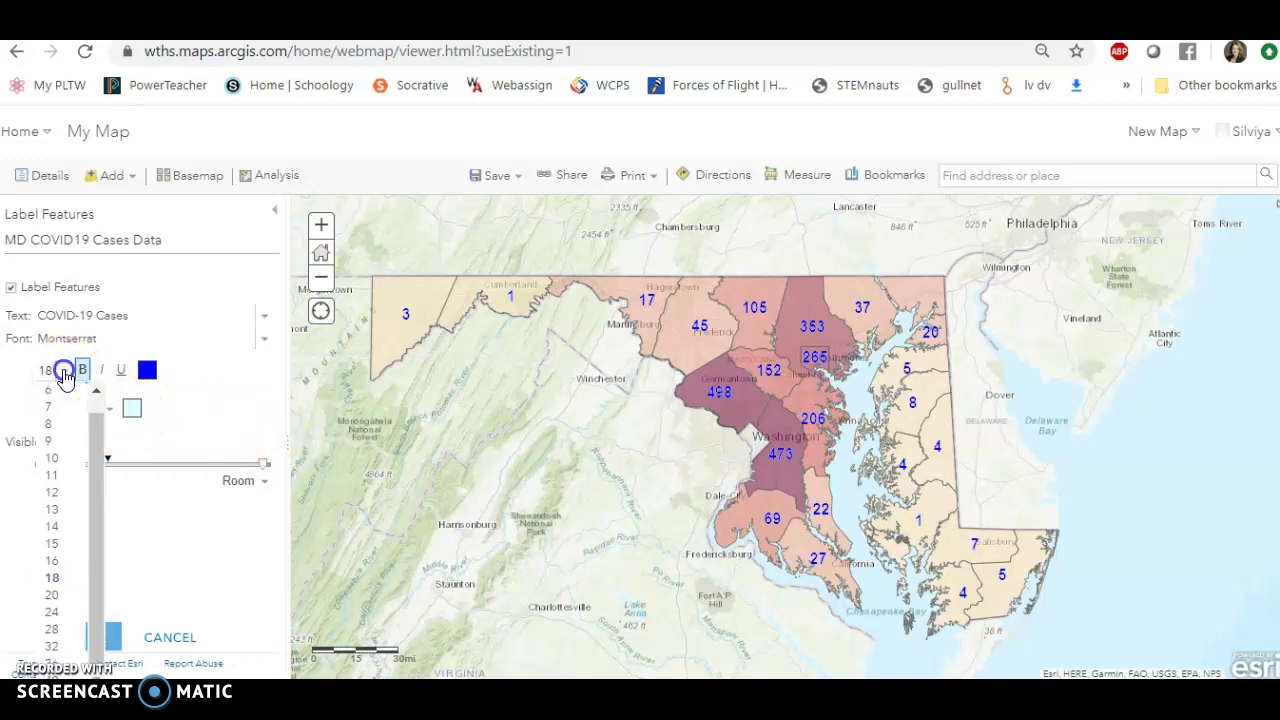
left_click(52, 595)
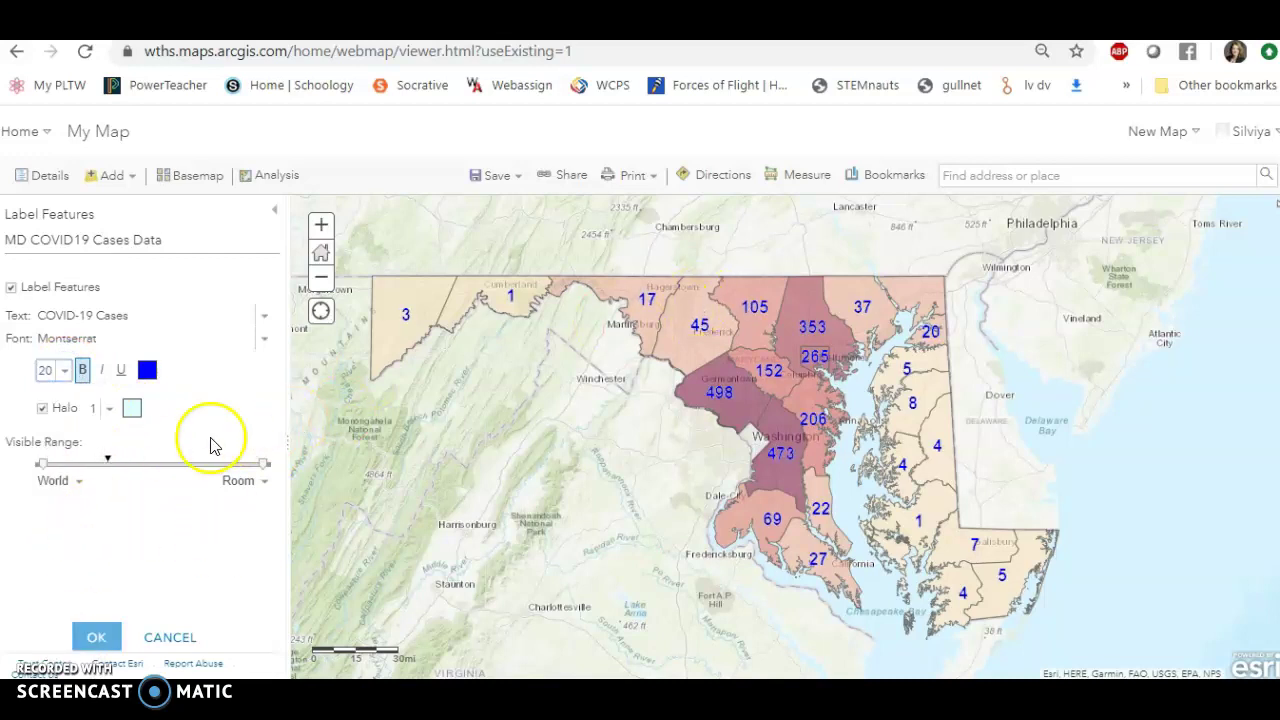
Limit the case labels' visible range to between States and Buildings, and apply the label settings.
mouse_move(263, 472)
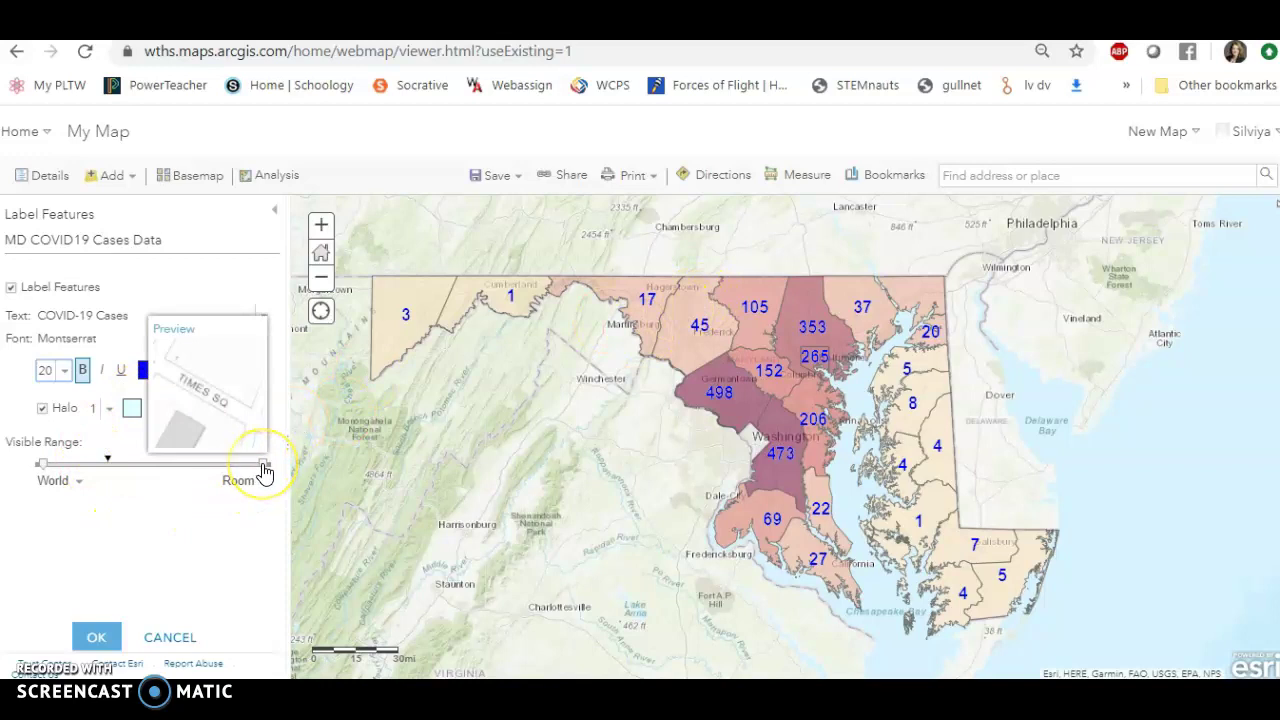
left_click_drag(46, 471, 93, 476)
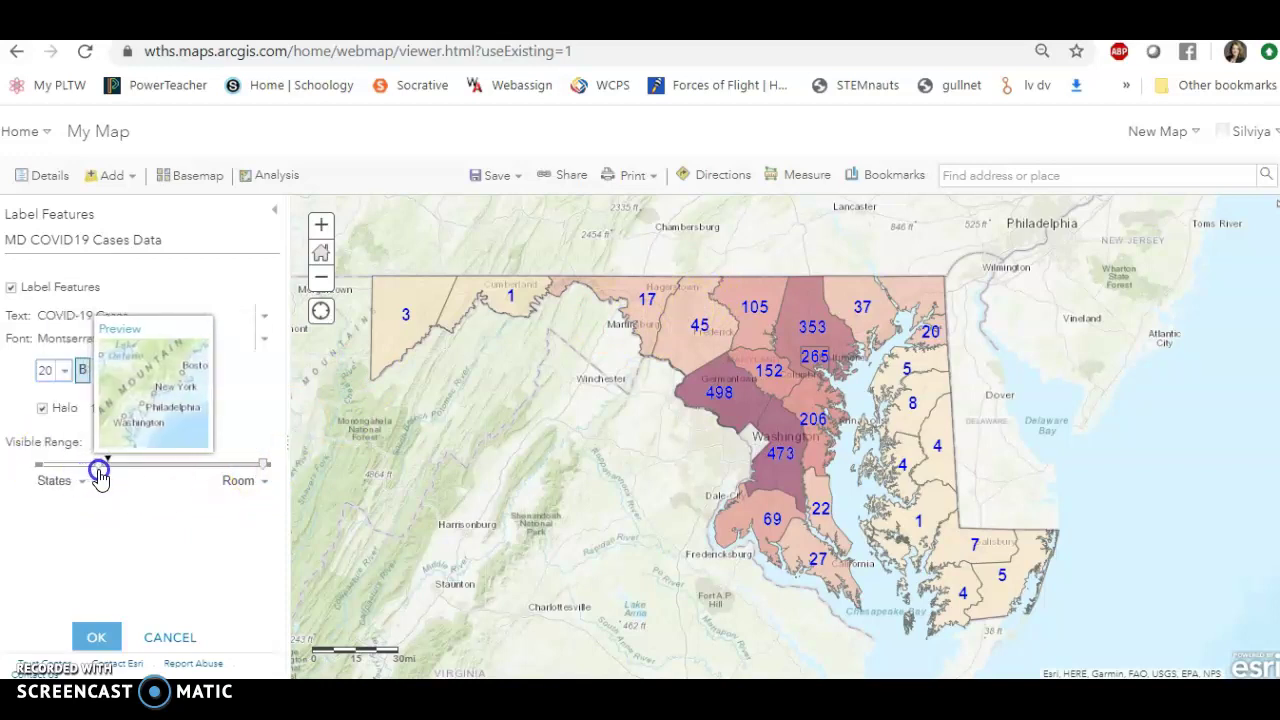
left_click_drag(93, 475, 93, 476)
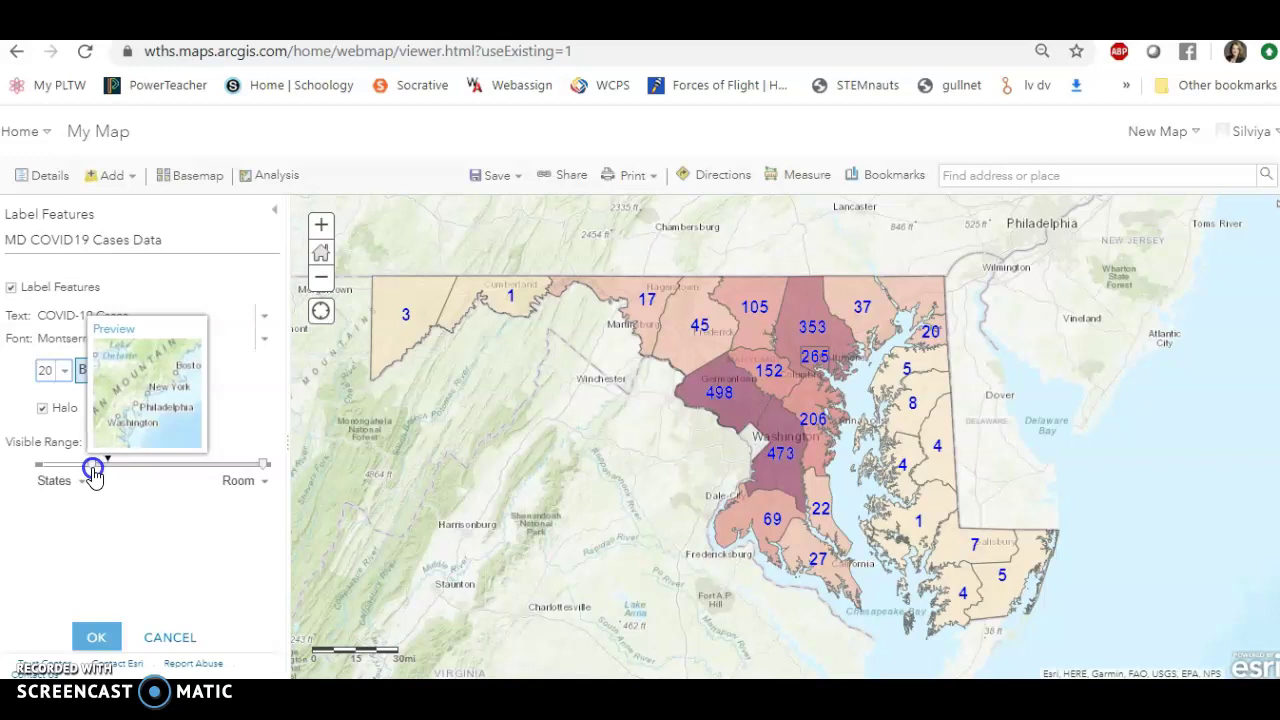
left_click(265, 467)
left_click_drag(265, 467, 219, 467)
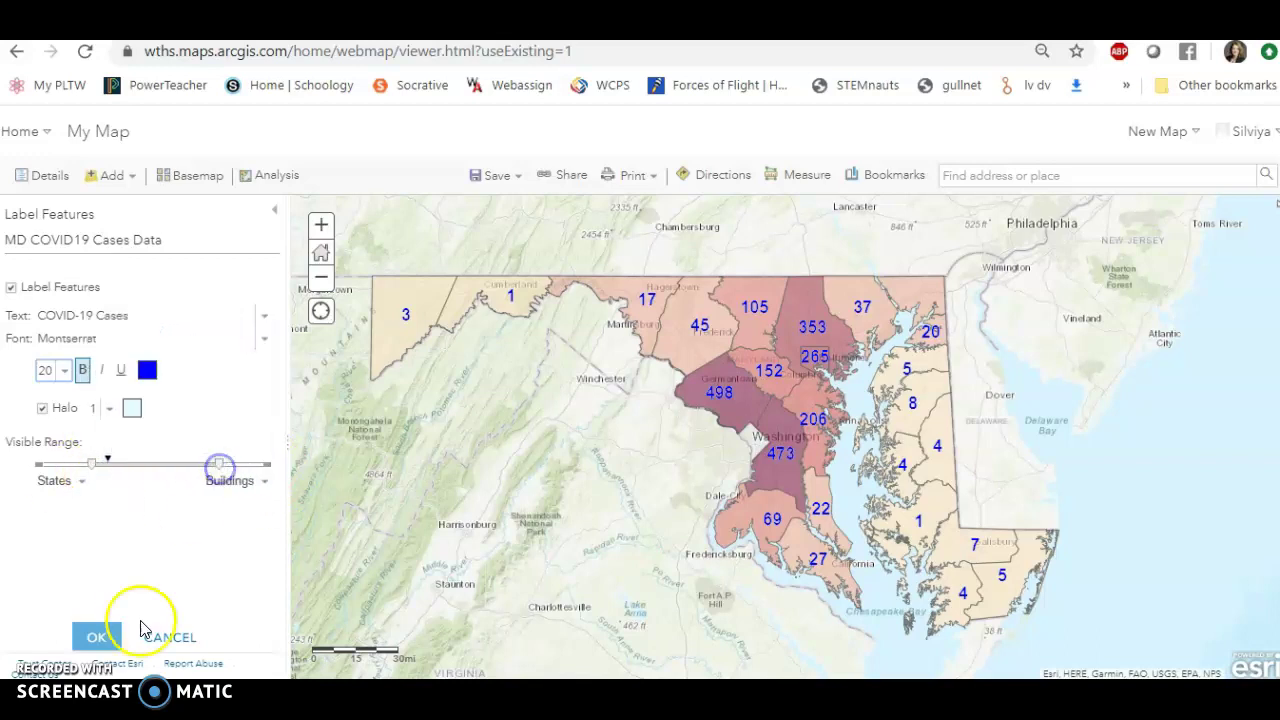
left_click(104, 638)
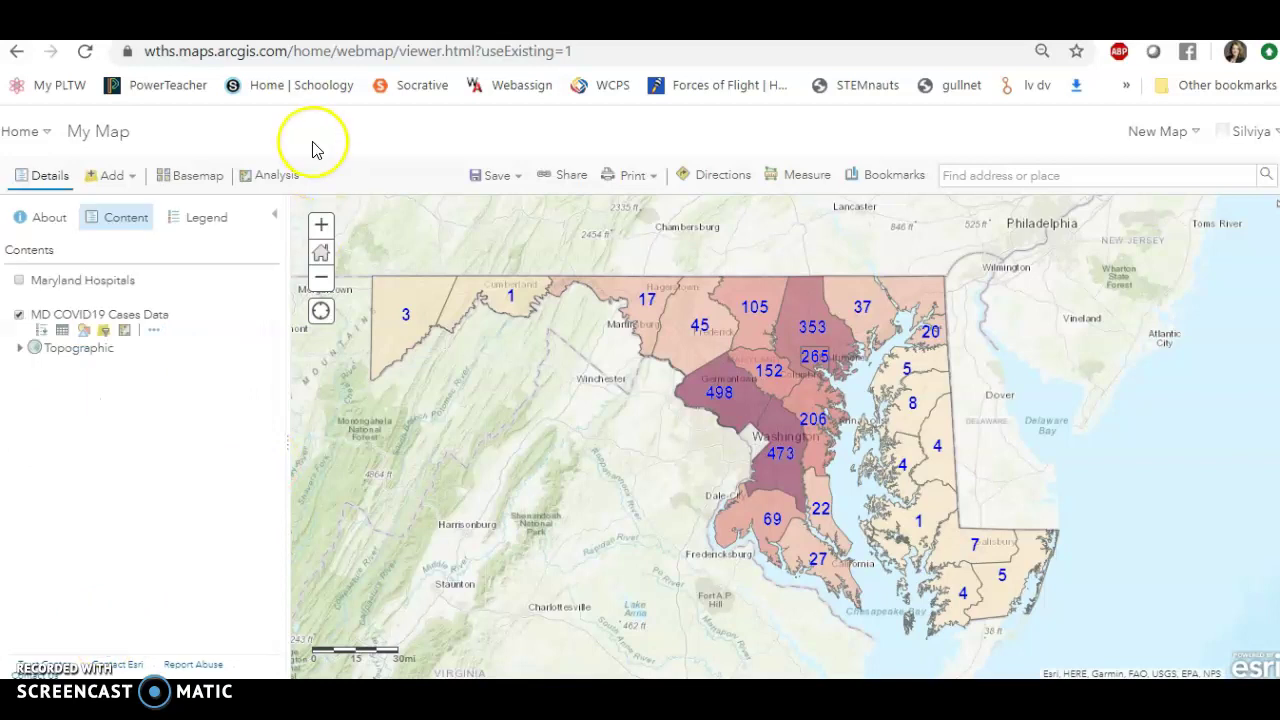
Check the case labels' visibility at a regional scale and back at the scale of Maryland.
double_click(741, 551)
scroll(741, 547, "down", 3)
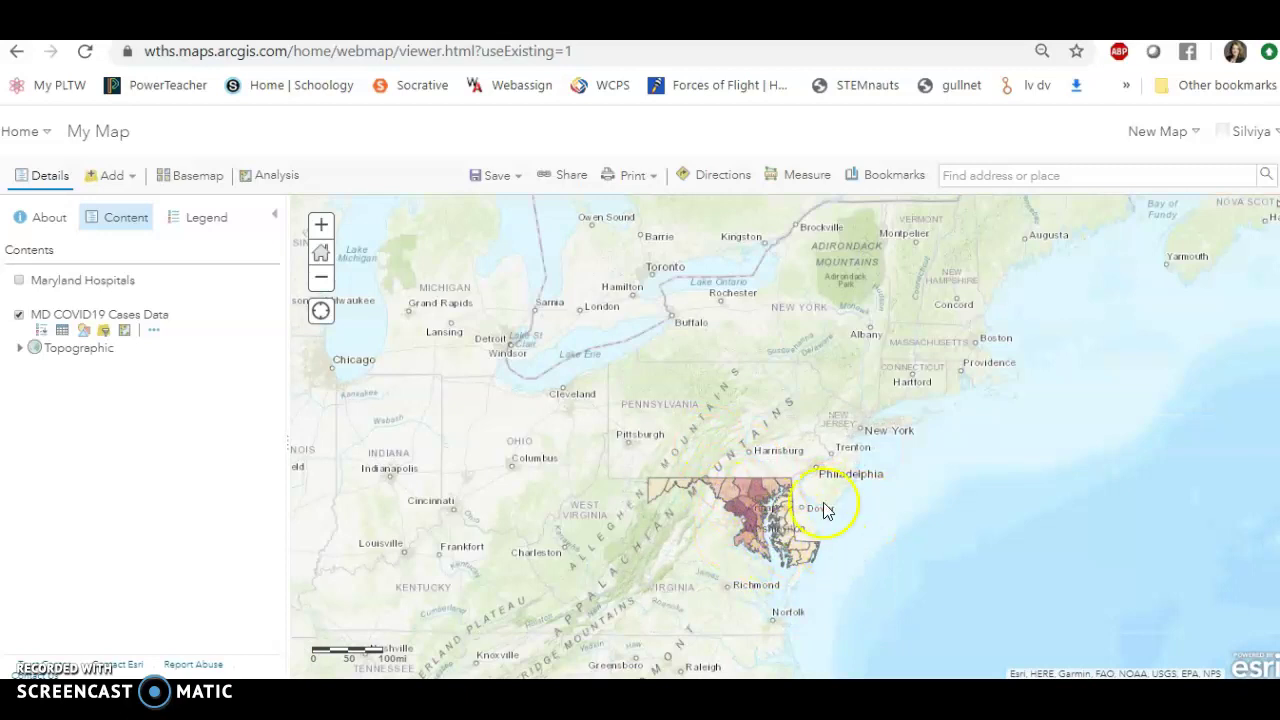
scroll(787, 513, "up", 2)
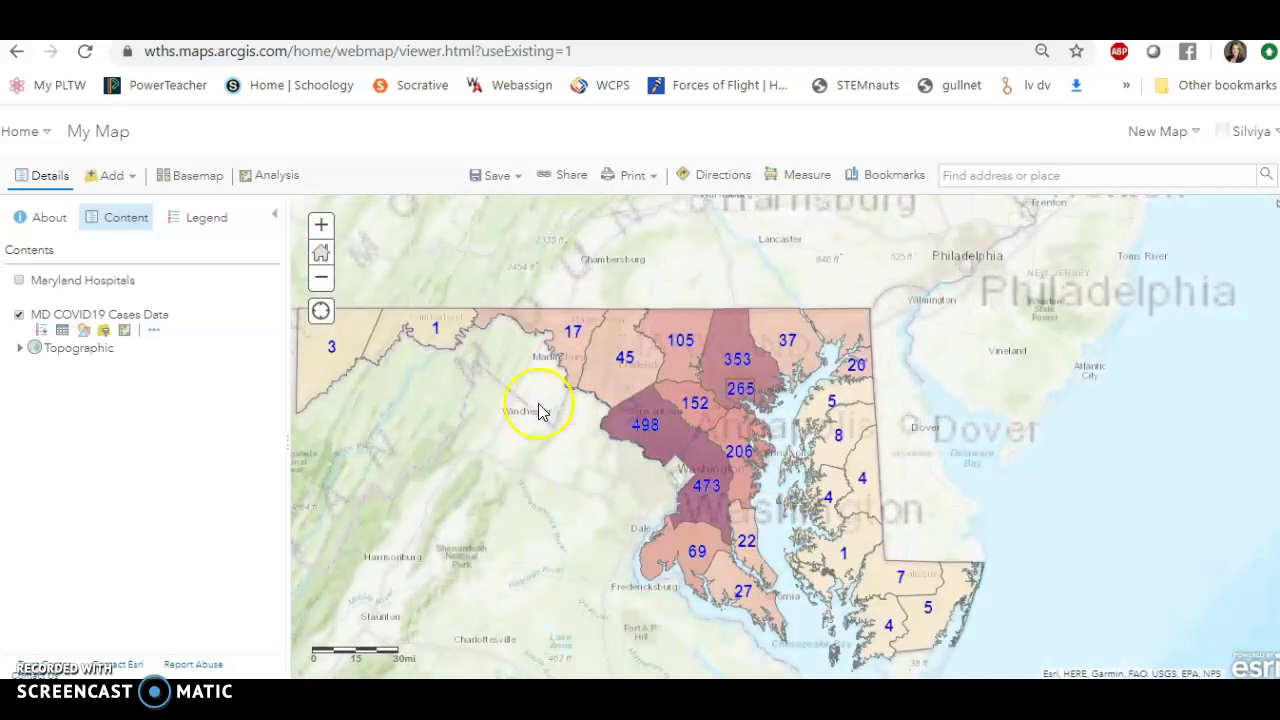
left_click_drag(518, 573, 649, 494)
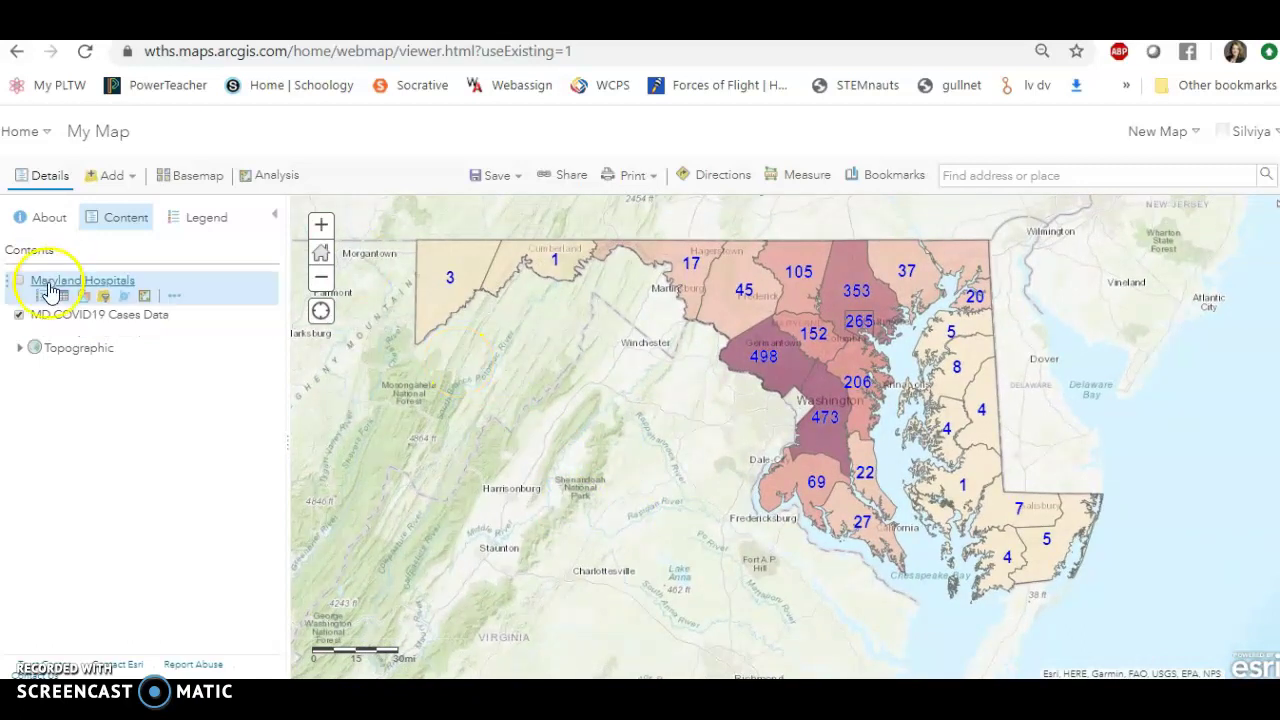
Turn on the Maryland Hospitals layer and open the pop-up of the hospital in Allegany County.
left_click(19, 285)
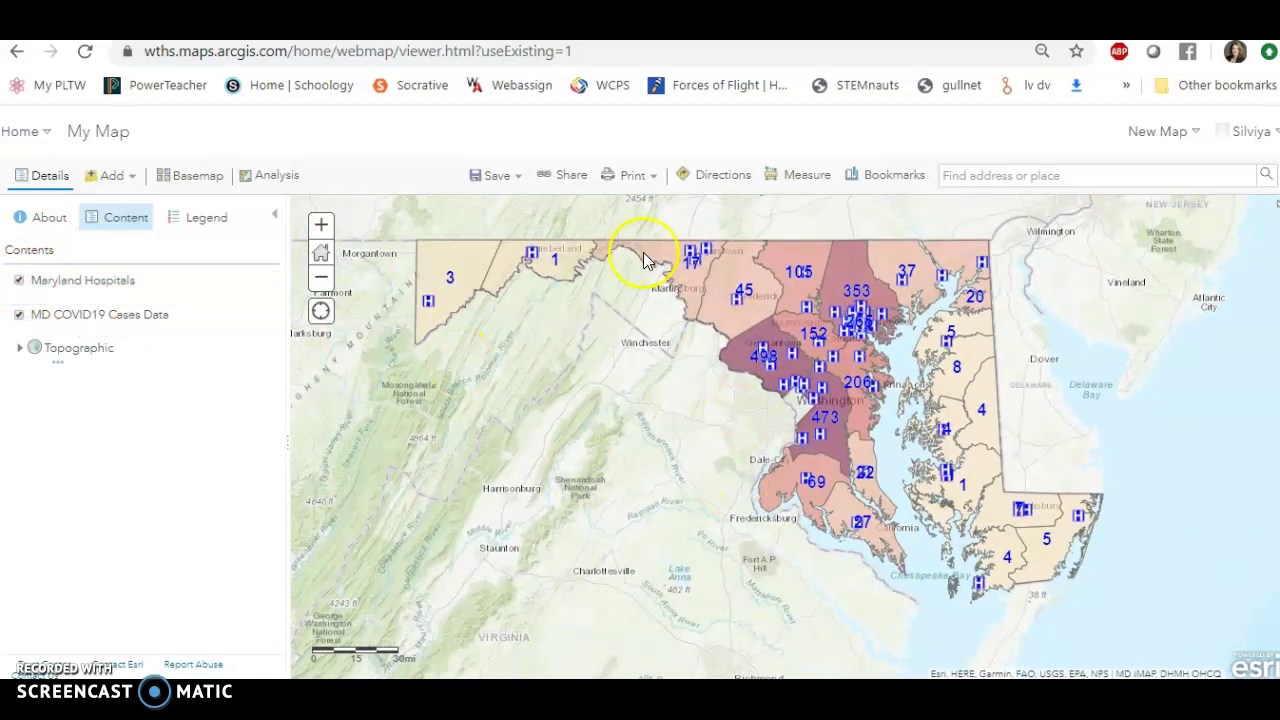
left_click(533, 254)
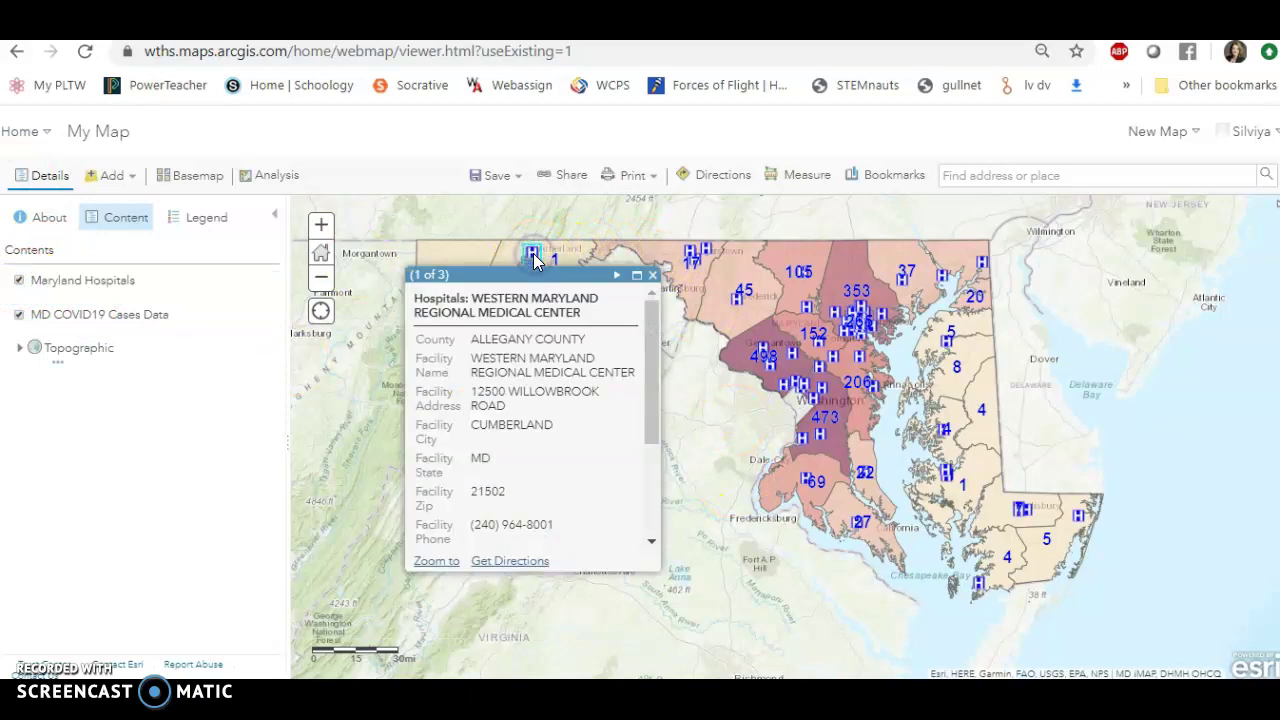
Read through the remaining fields of the Allegany County hospital's pop-up and close it.
left_click_drag(651, 355, 669, 457)
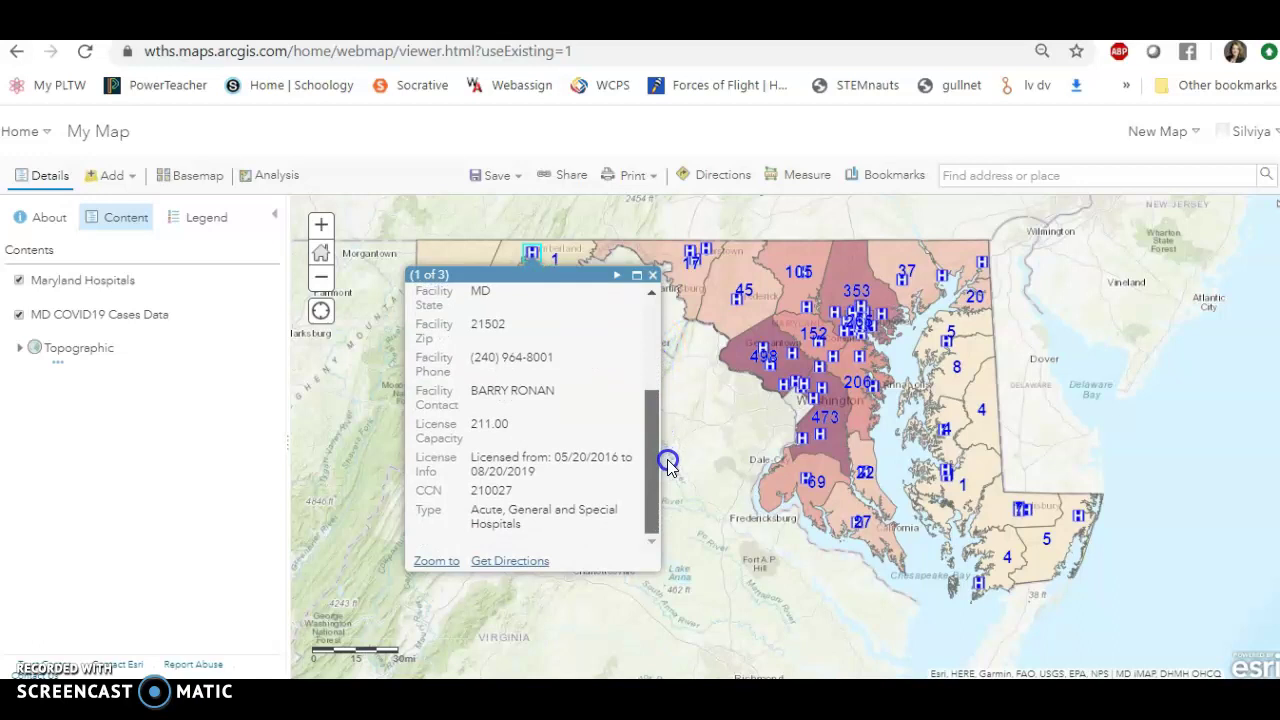
left_click_drag(648, 451, 638, 352)
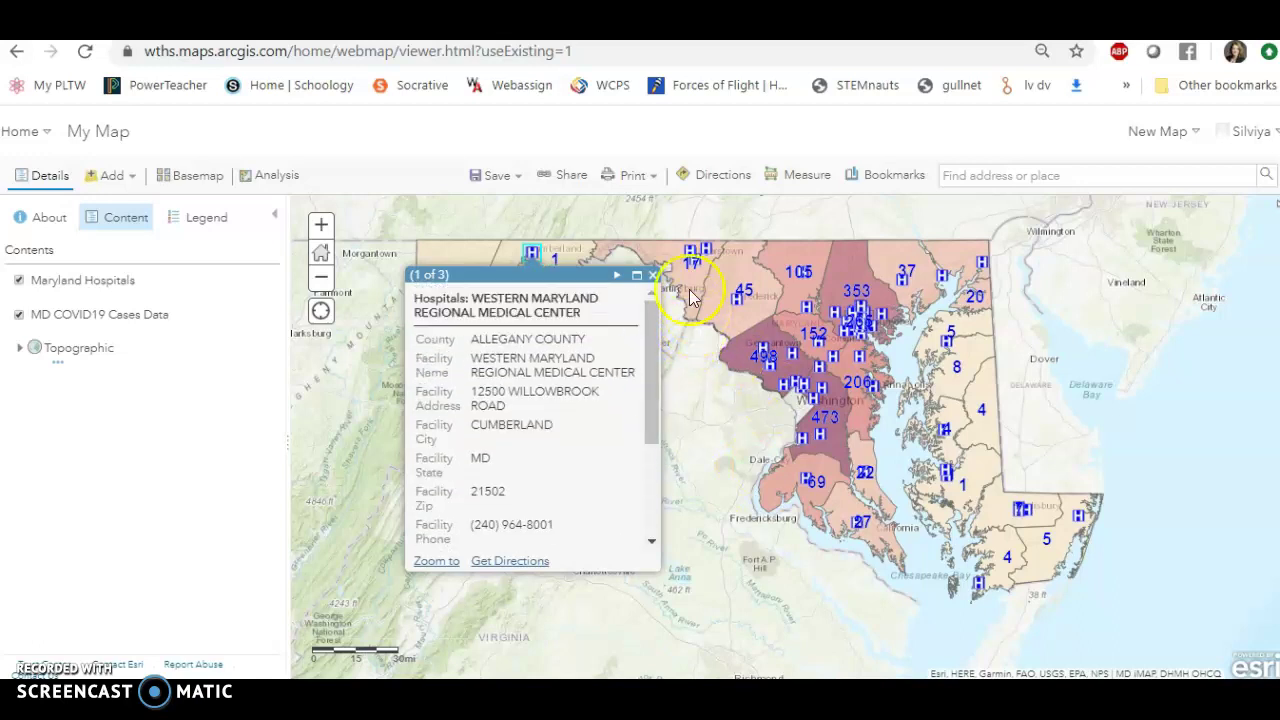
left_click(651, 275)
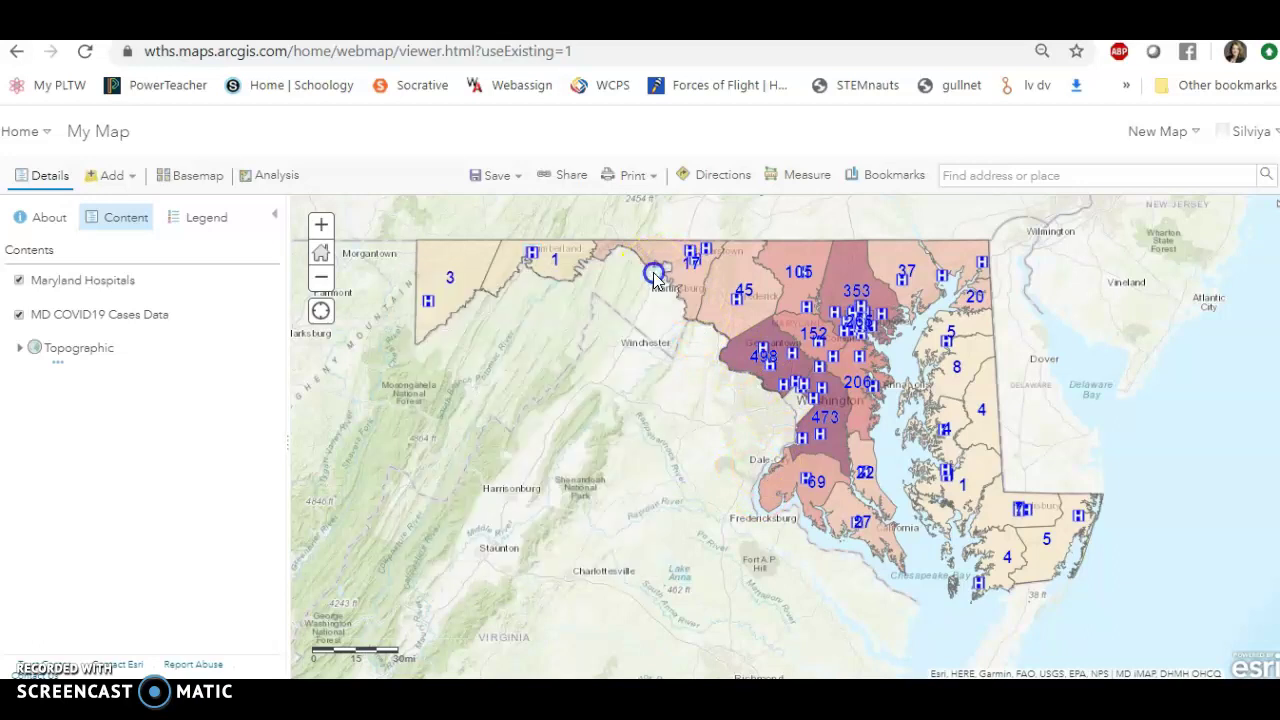
Change the basemap, trying Streets and settling on Dark Gray Canvas.
left_click(206, 180)
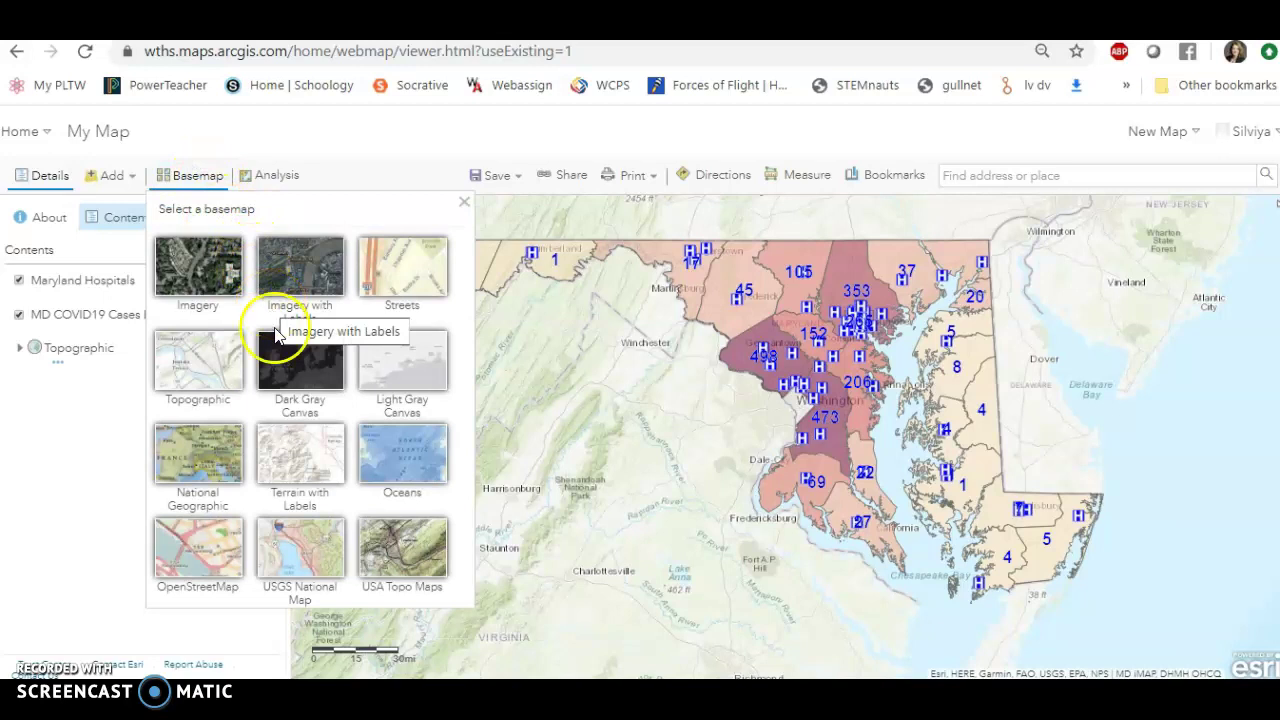
left_click(419, 272)
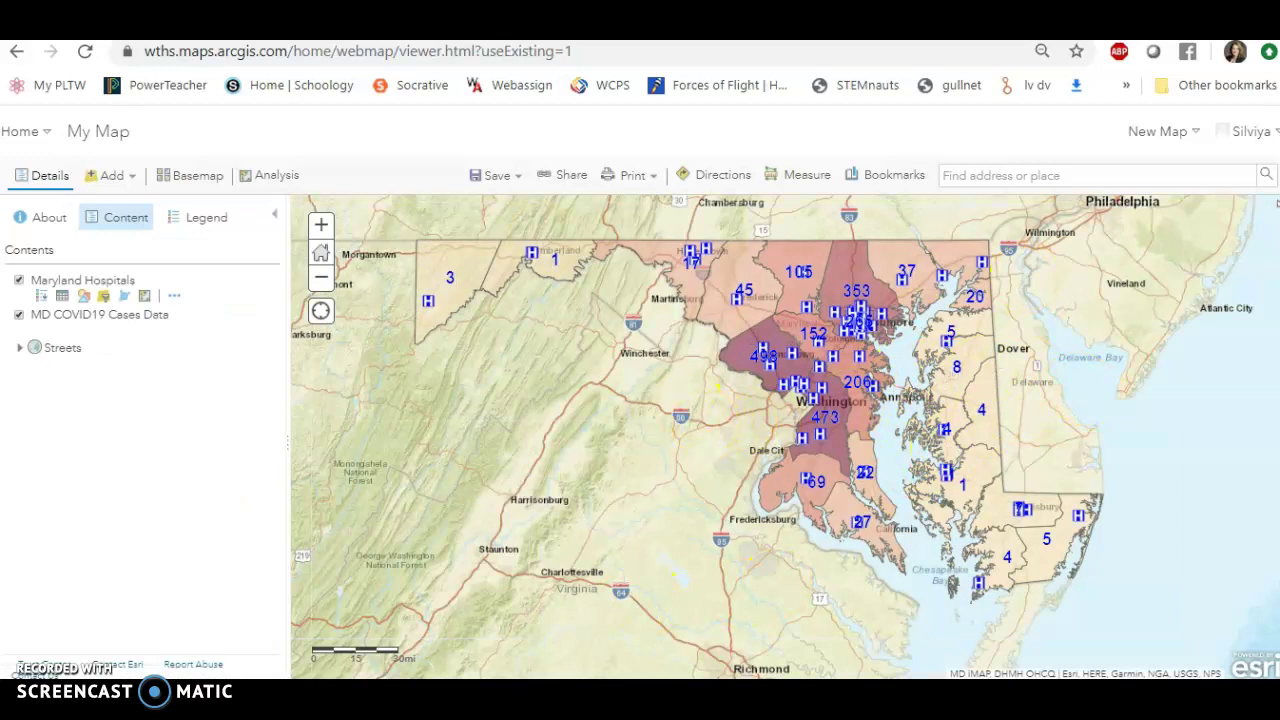
left_click(198, 186)
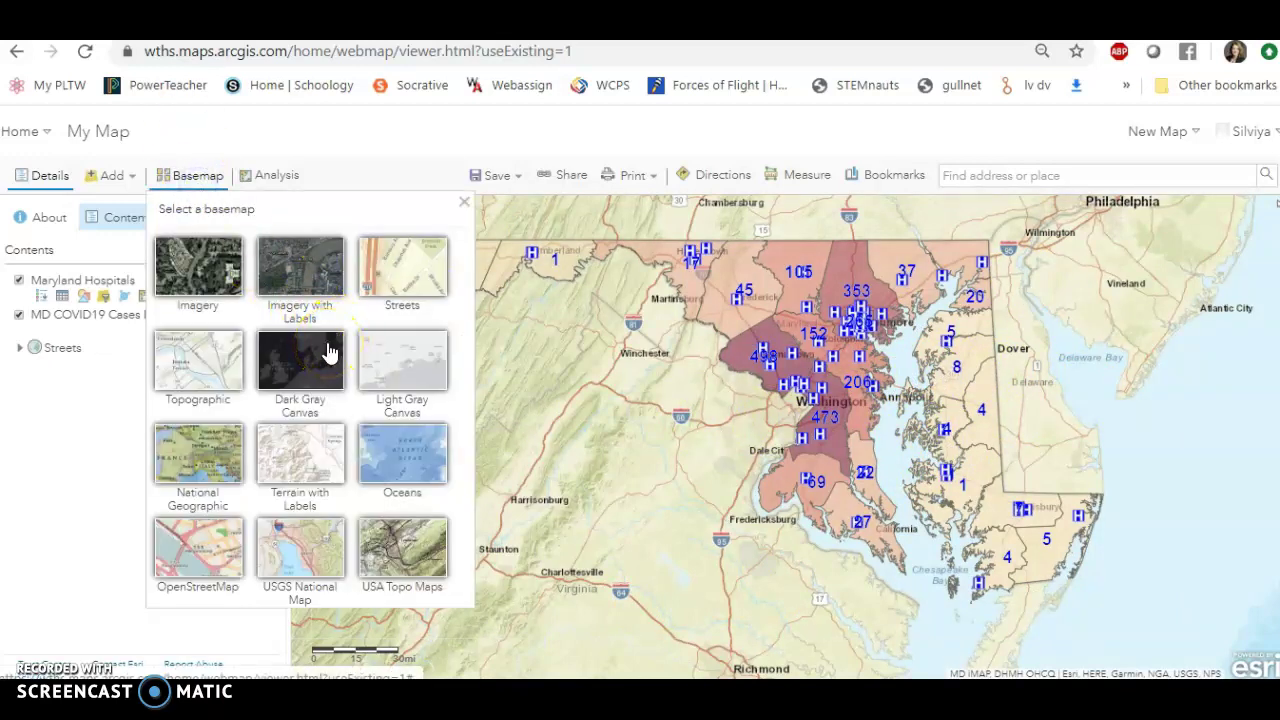
left_click(322, 374)
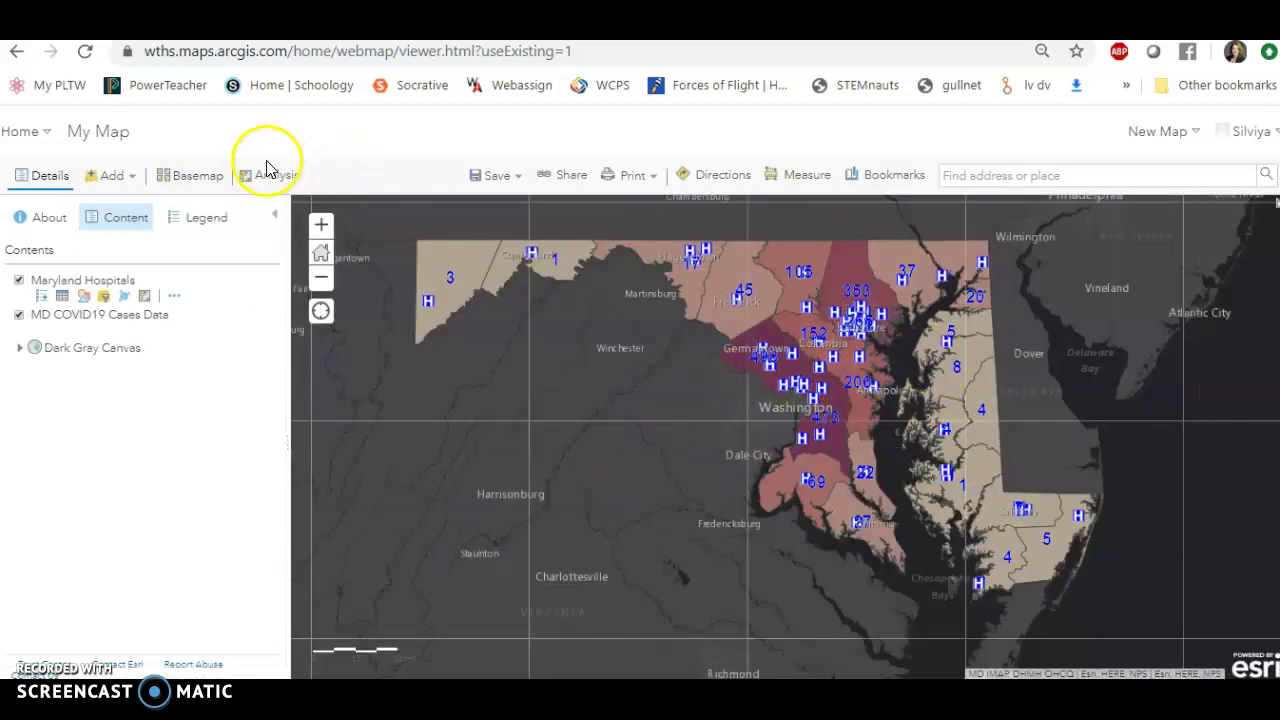
Examine the hospitals around Baltimore up close, read the pop-up of Mount Washington Pediatric Hospital, and close it.
left_click_drag(648, 456, 622, 512)
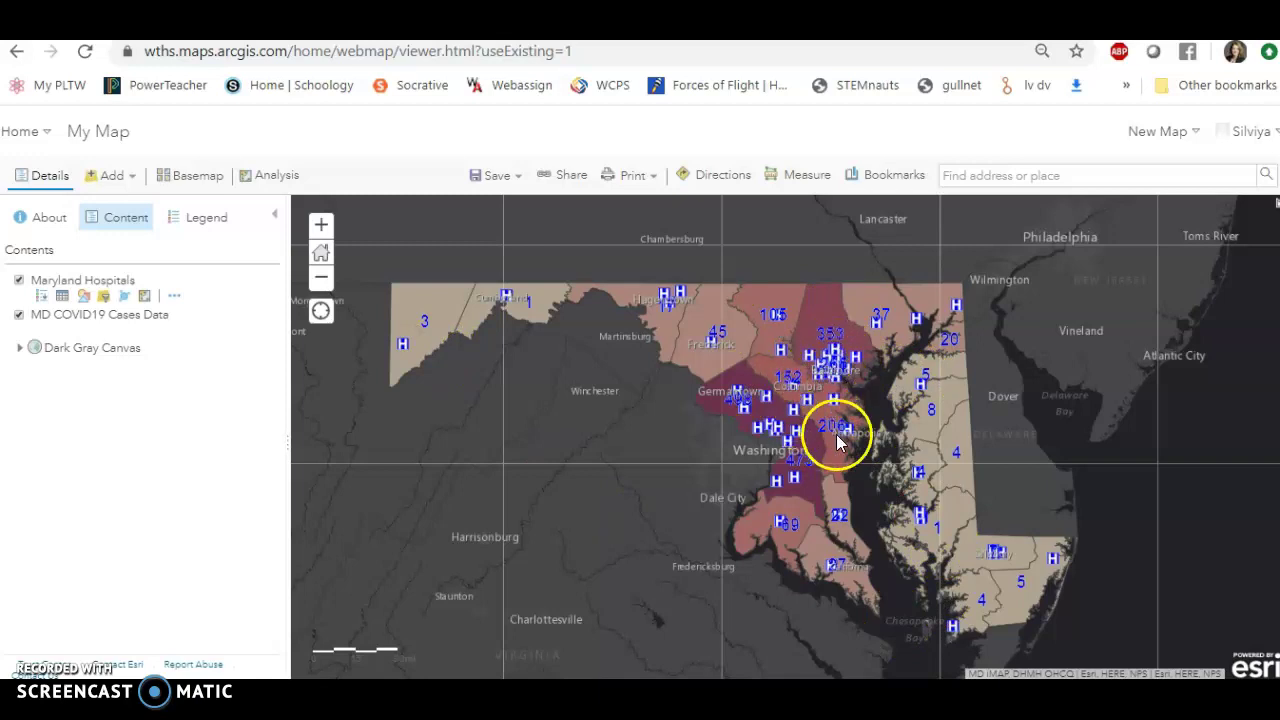
scroll(855, 390, "up", 1)
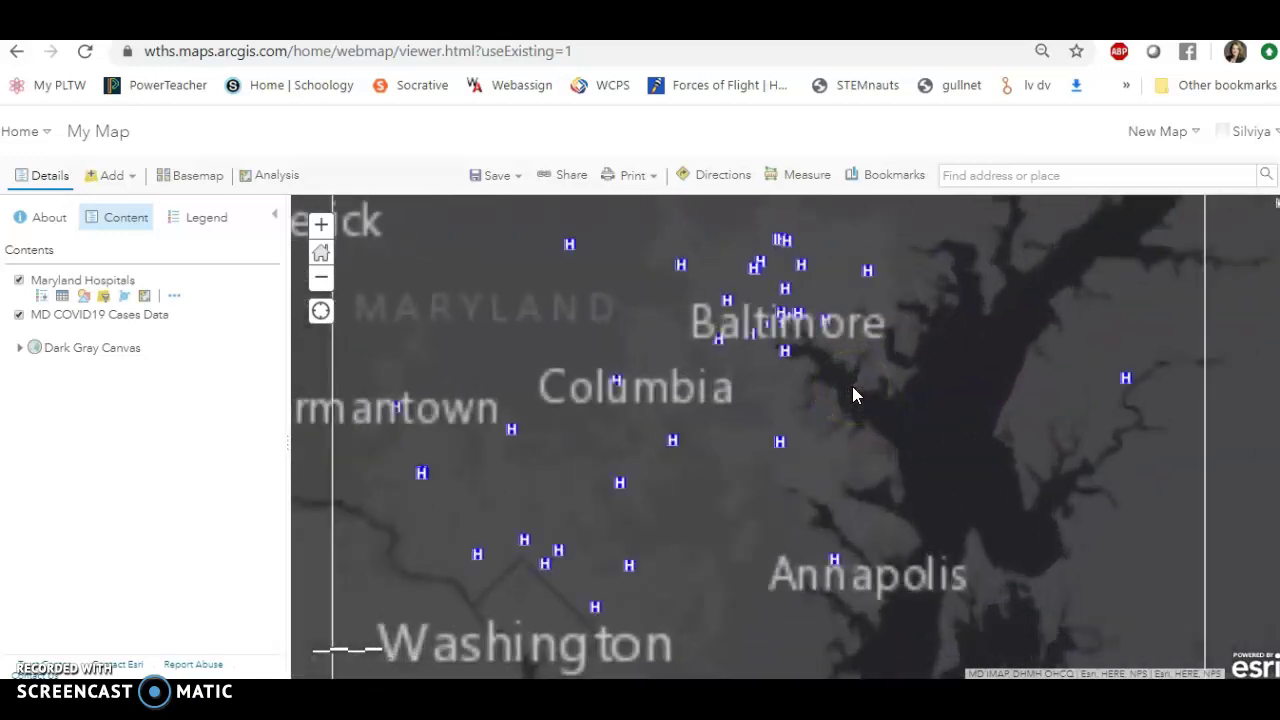
left_click_drag(838, 395, 818, 552)
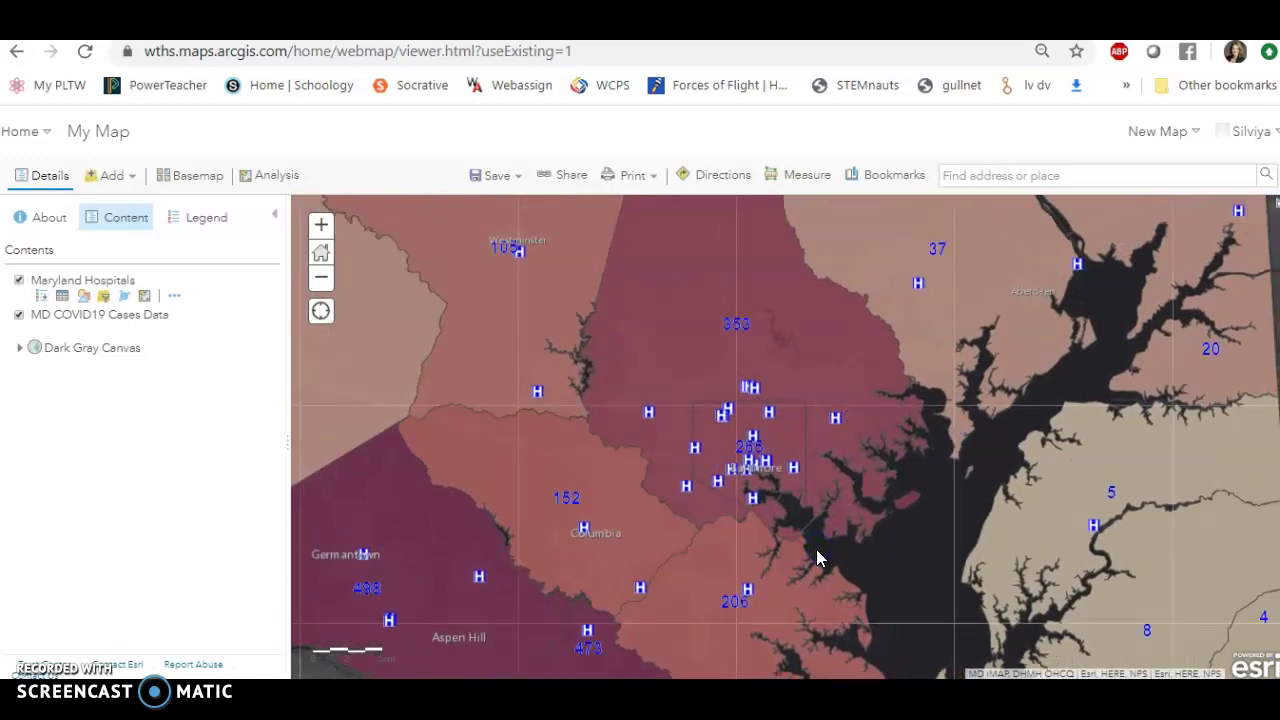
left_click(657, 390)
left_click(728, 410)
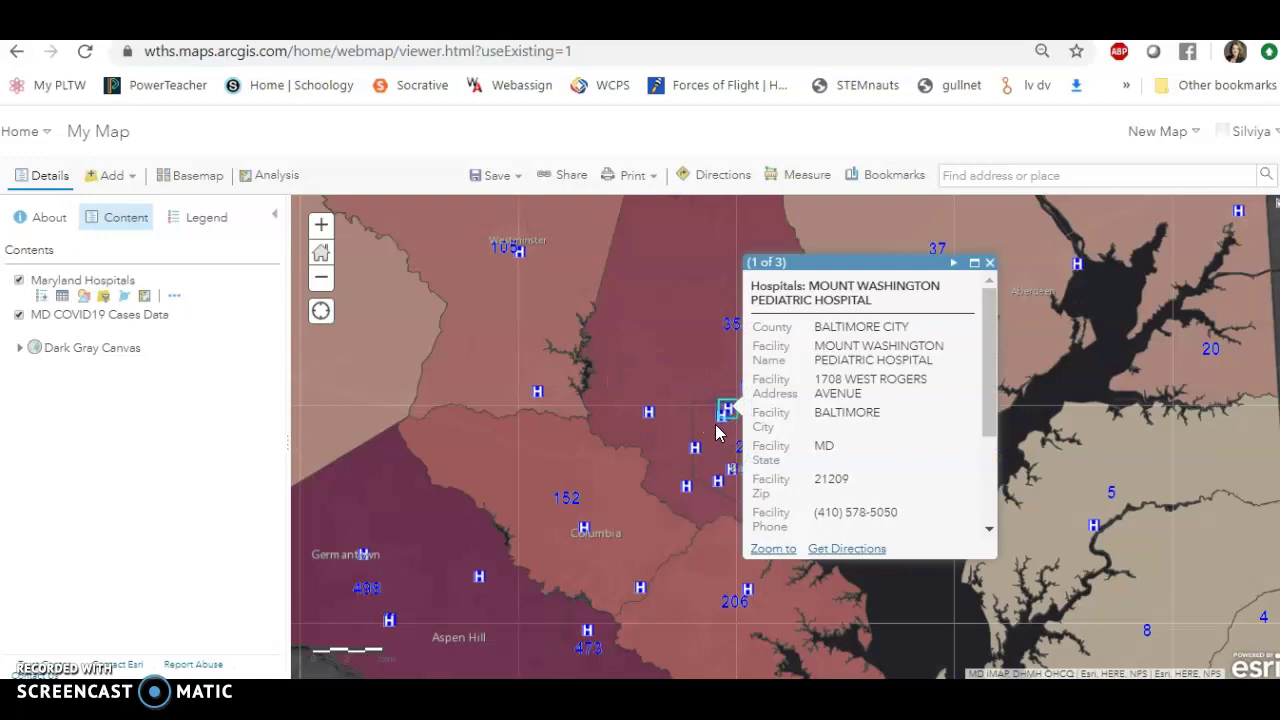
left_click(720, 410)
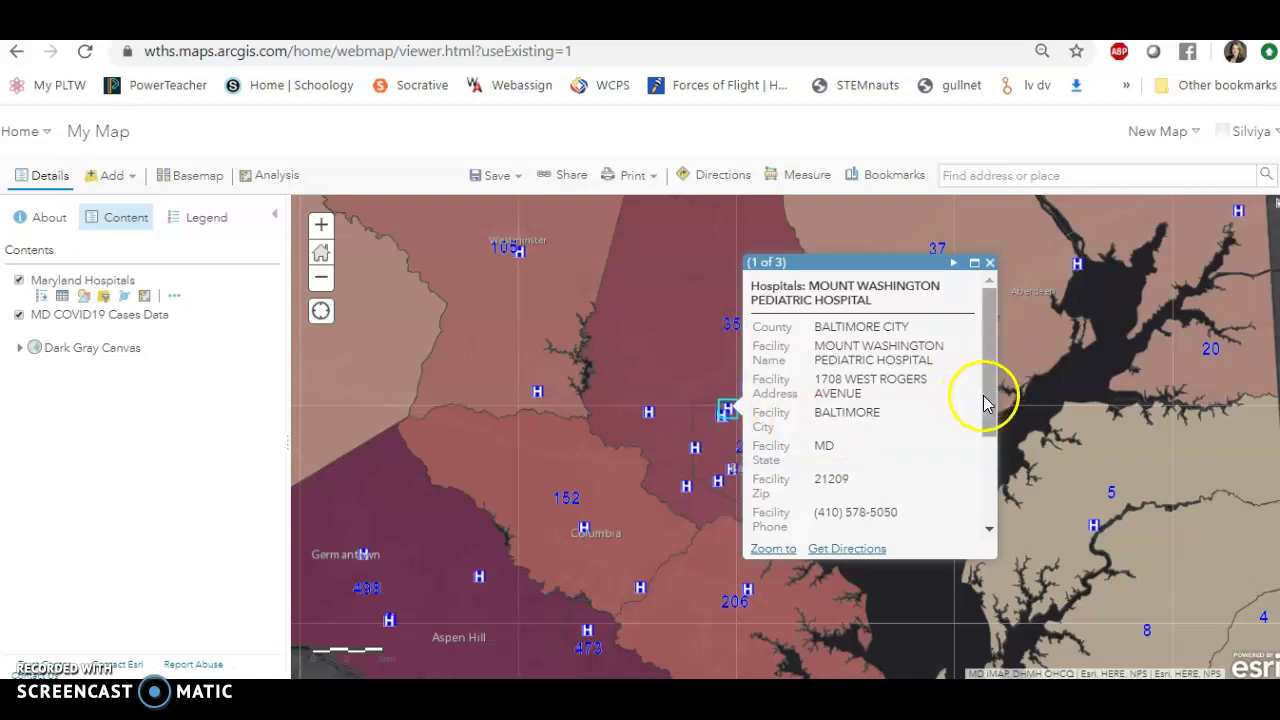
left_click_drag(988, 400, 955, 440)
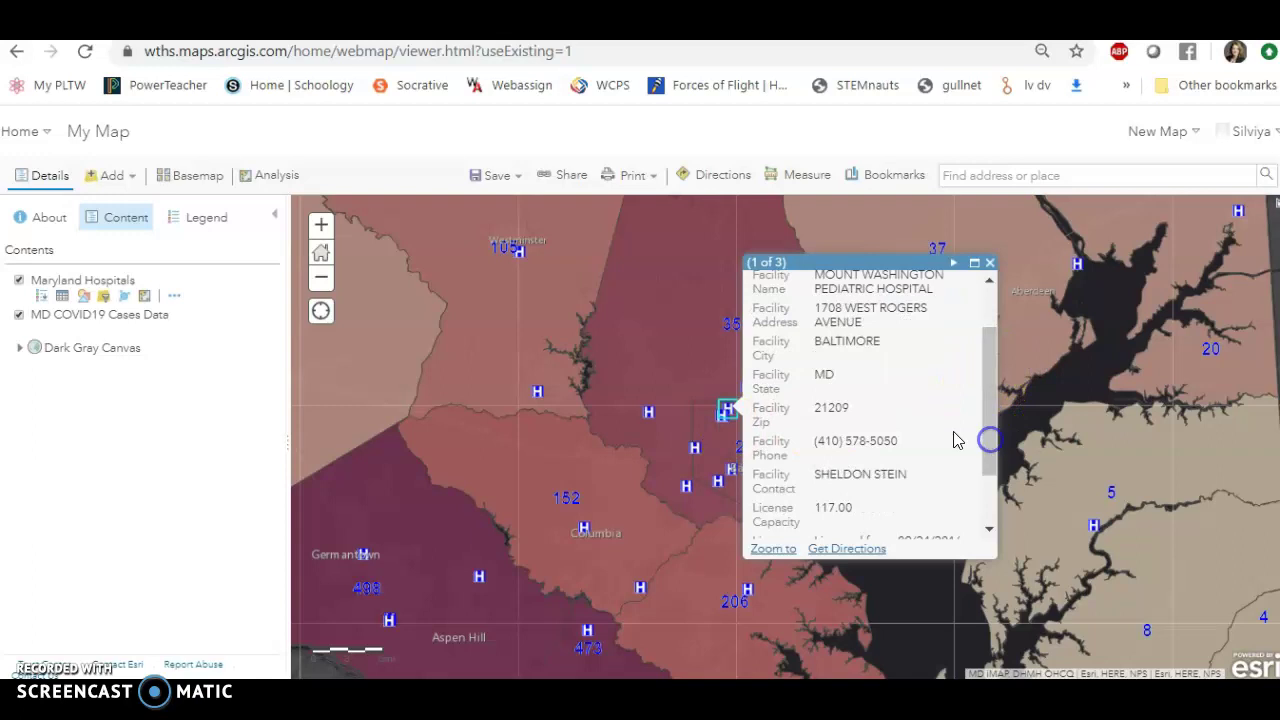
left_click(989, 262)
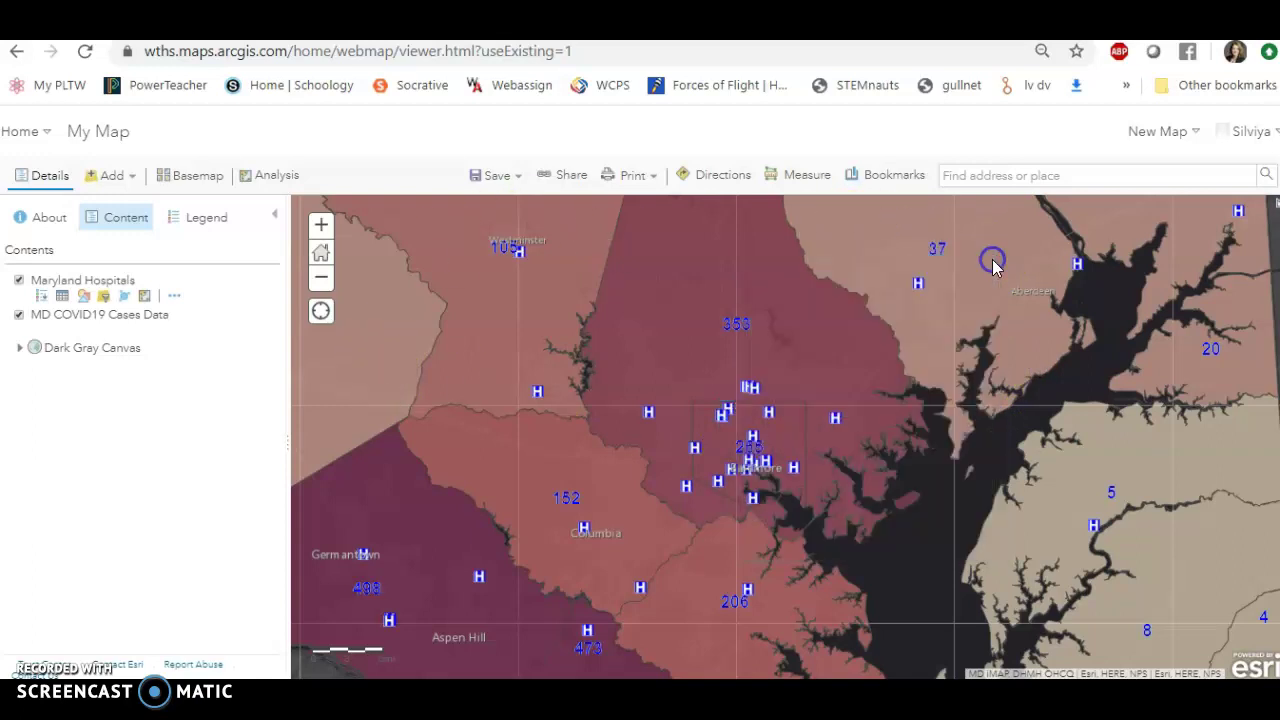
Open the Maryland Hospitals attribute table and look through the hospital types in its Type column.
left_click(63, 297)
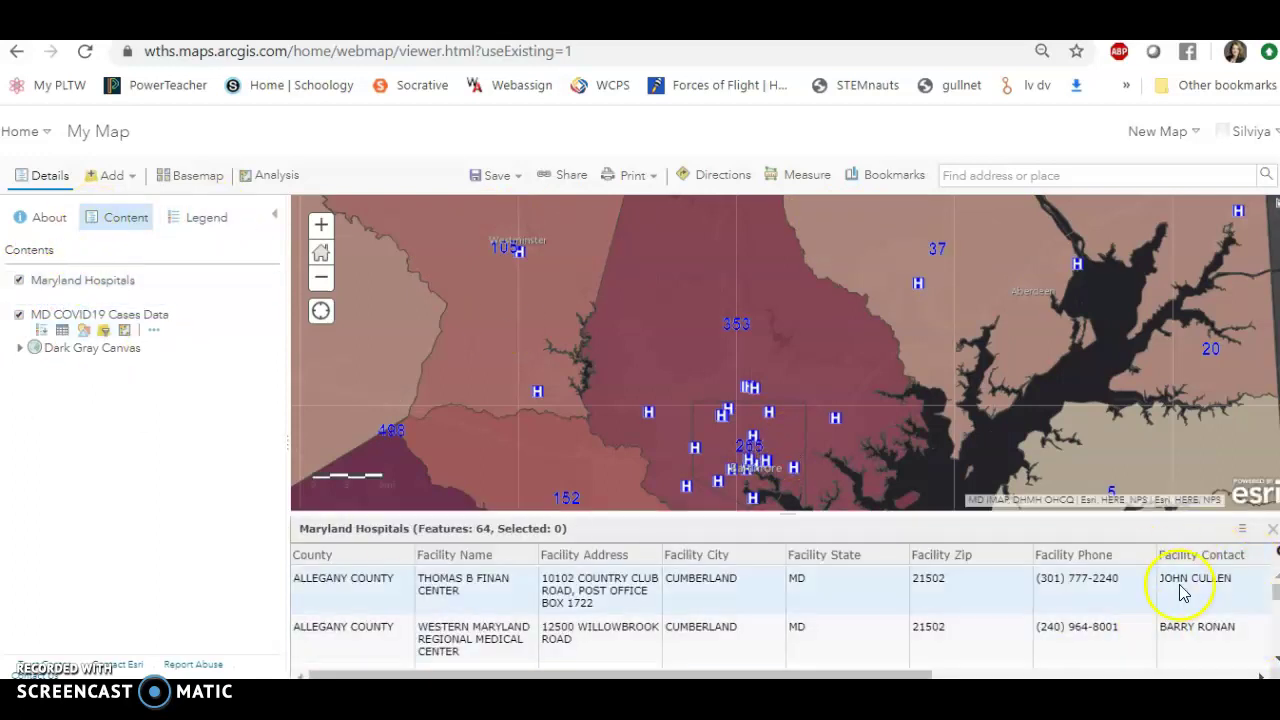
left_click_drag(540, 674, 993, 672)
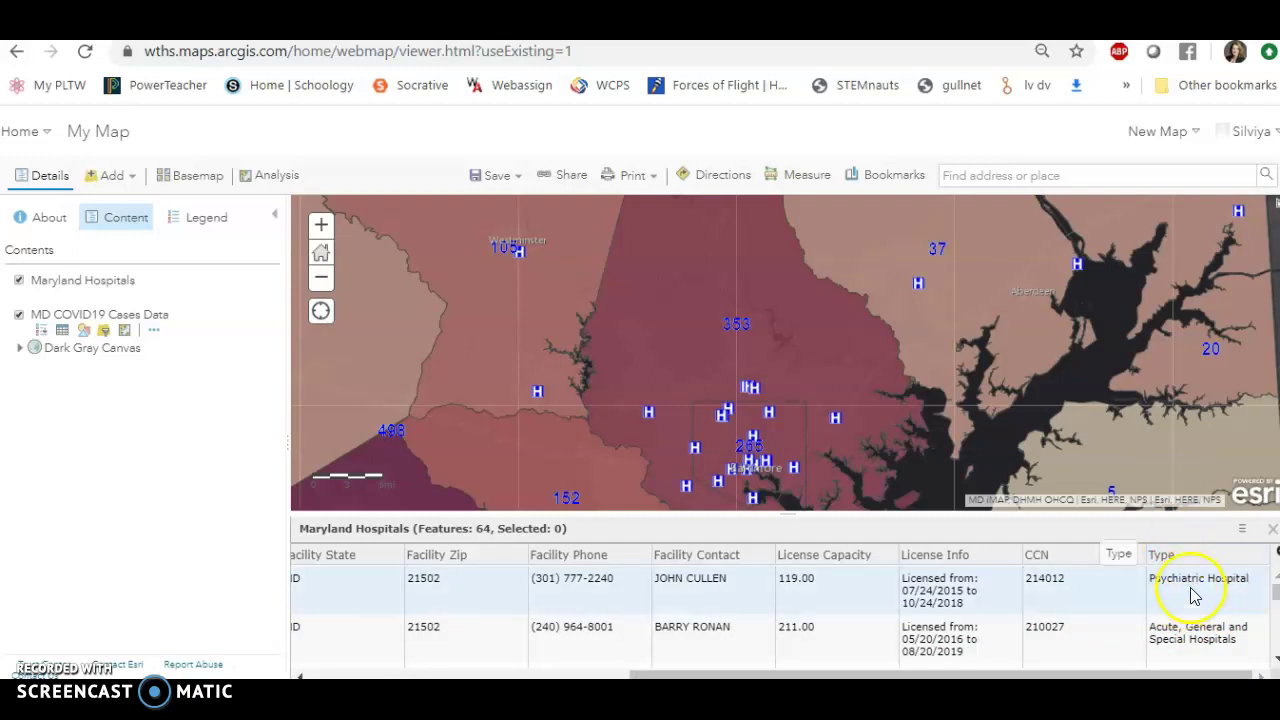
scroll(1207, 593, "down", 5)
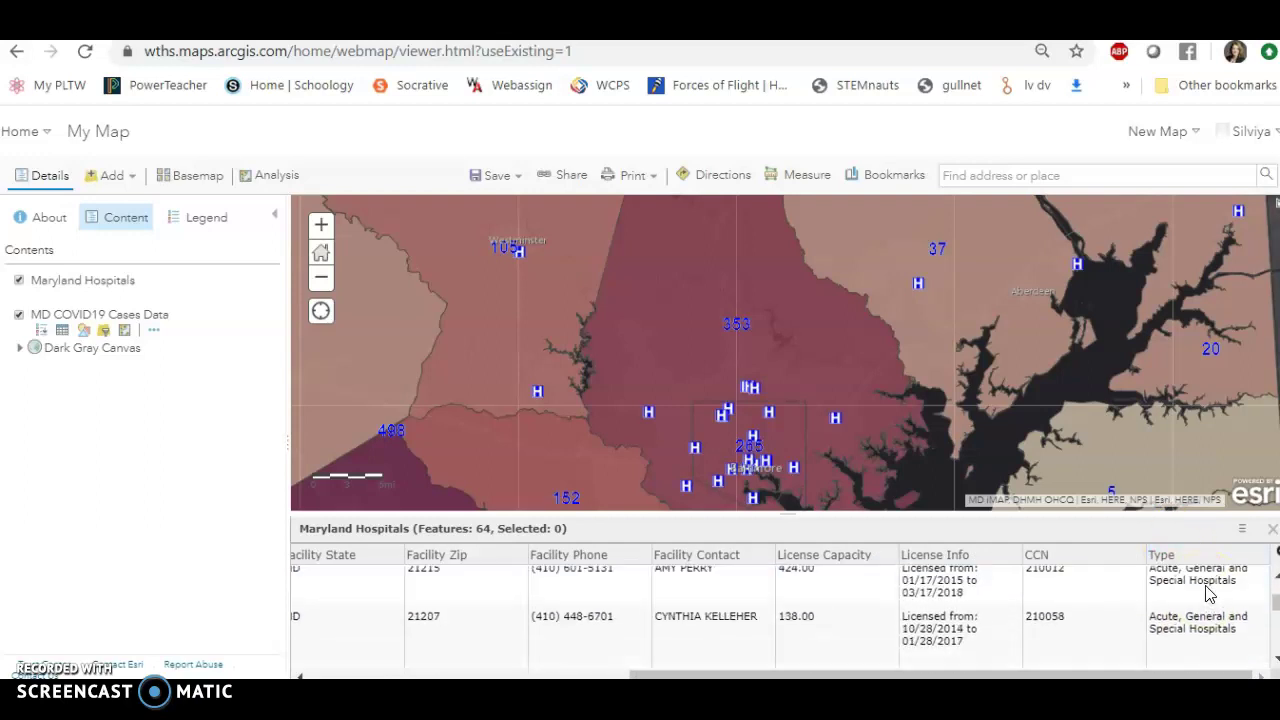
scroll(1222, 640, "down", 5)
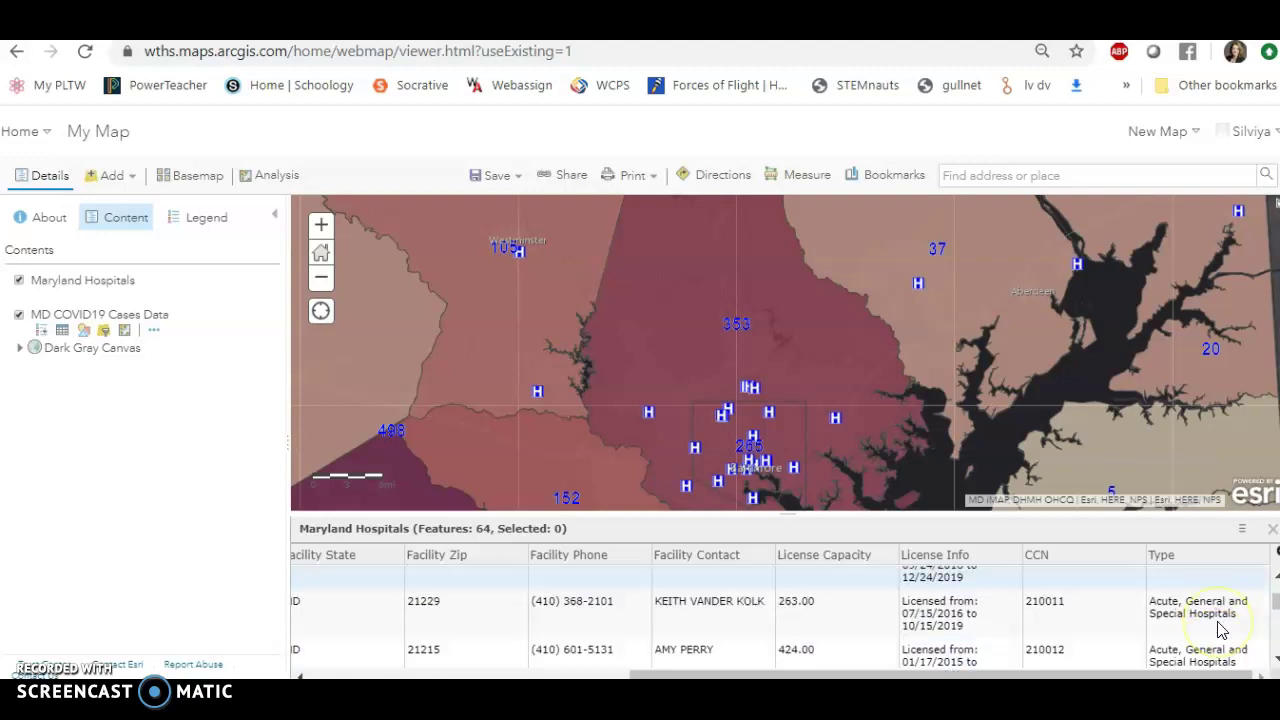
left_click(1205, 640)
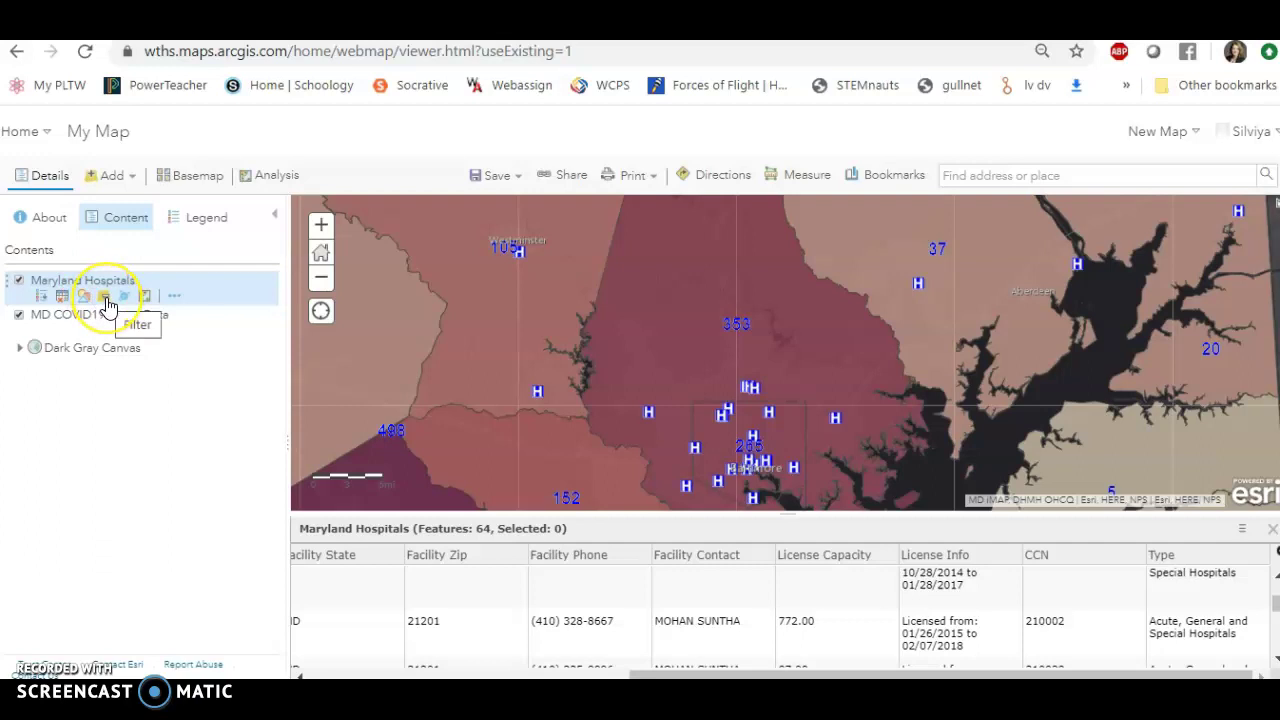
Filter the Maryland Hospitals layer to features whose Type is the unique value Acute, General and Special Hospitals.
left_click(106, 298)
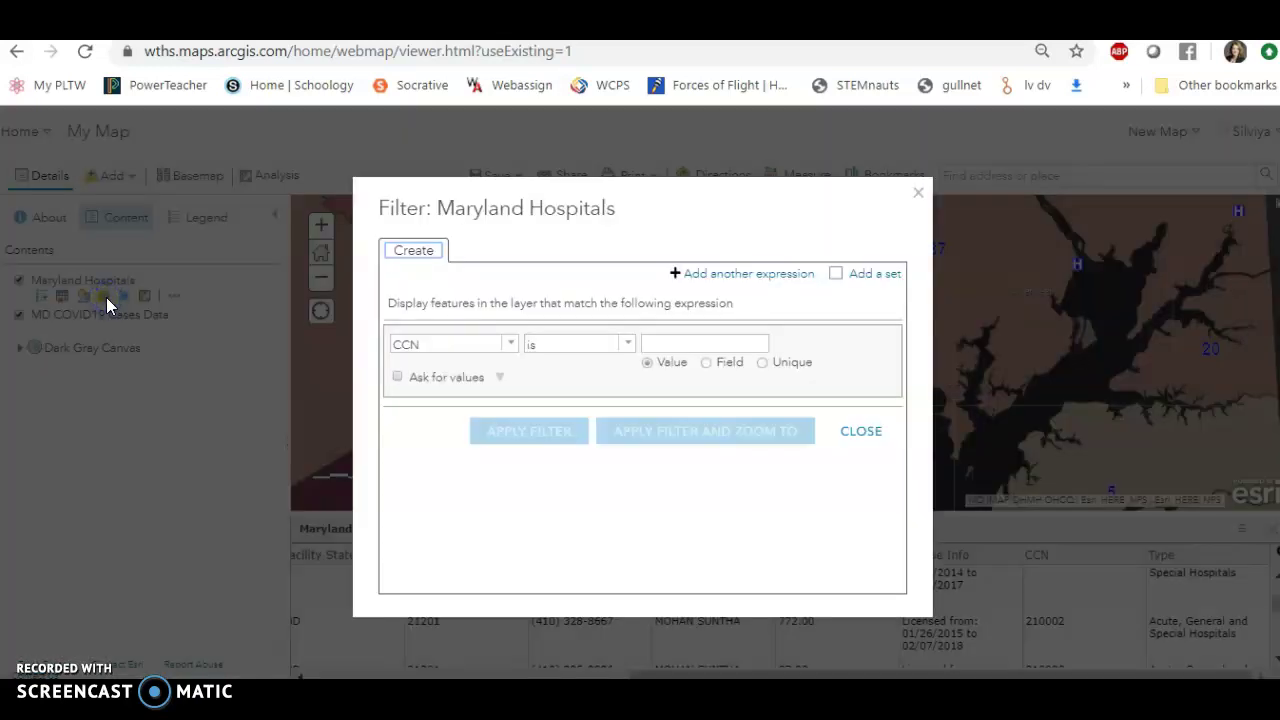
left_click(509, 344)
left_click_drag(508, 392, 517, 457)
left_click(477, 472)
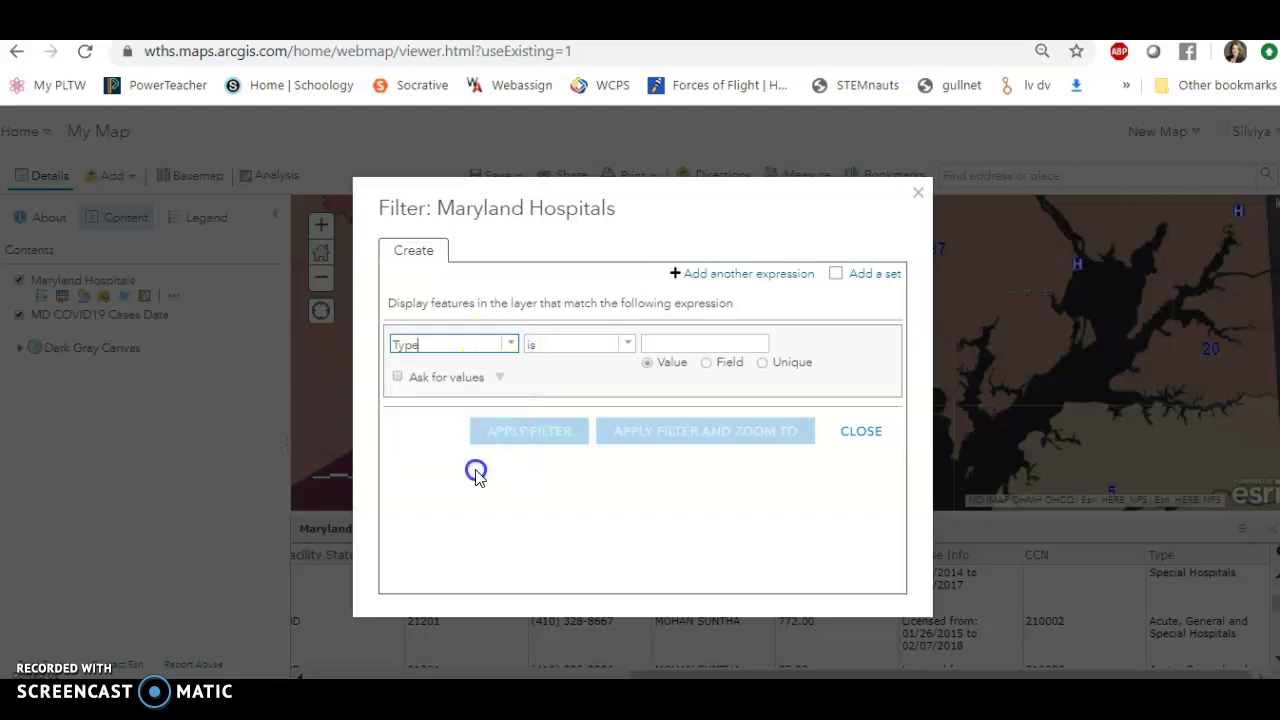
left_click(710, 346)
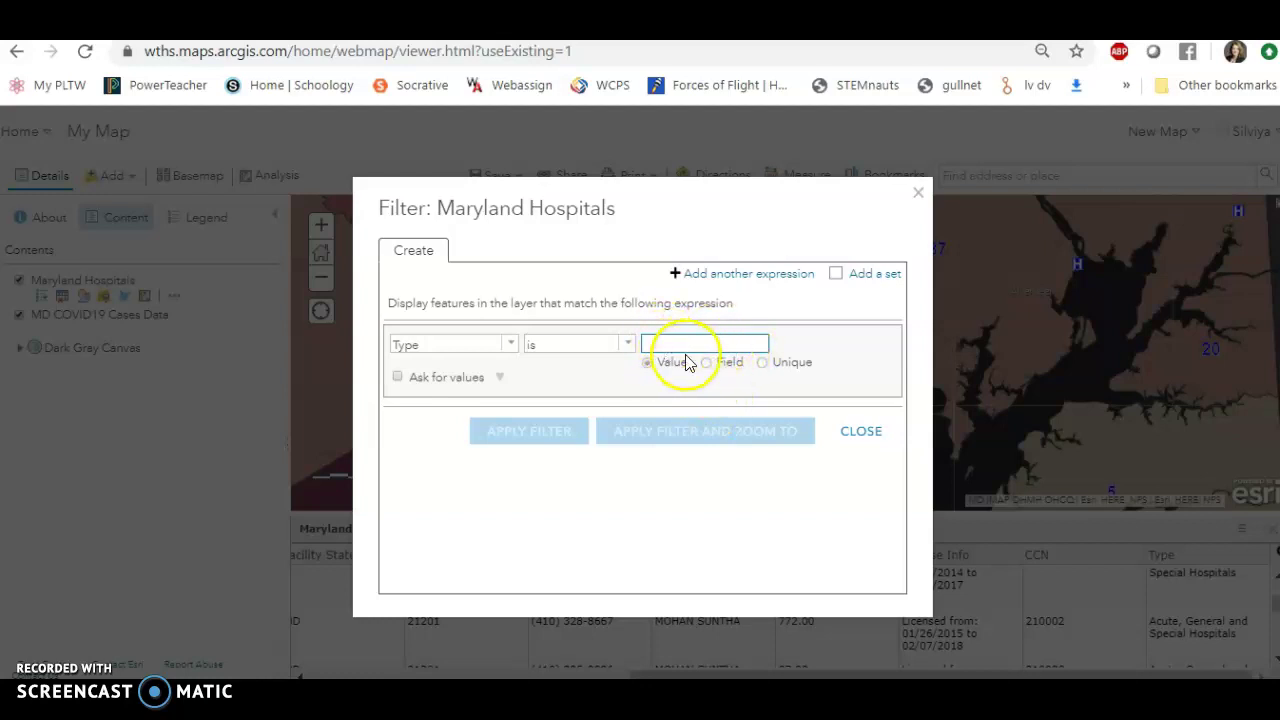
left_click(763, 364)
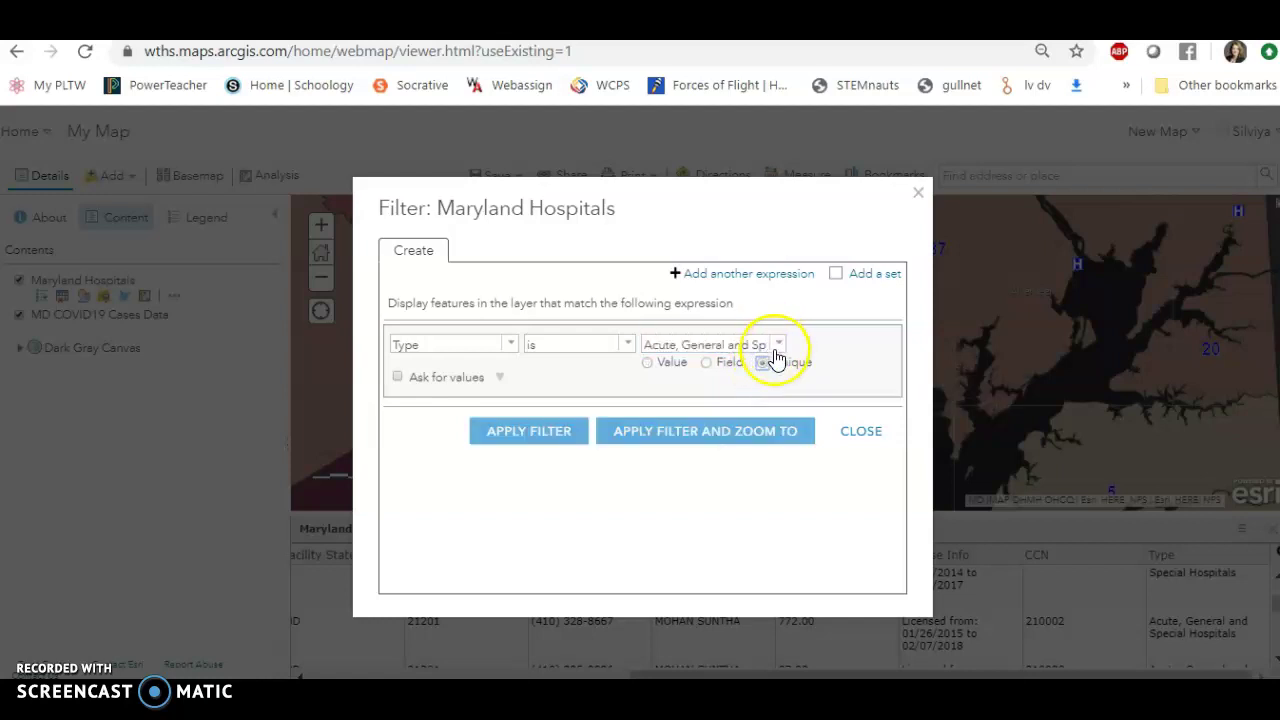
left_click(781, 346)
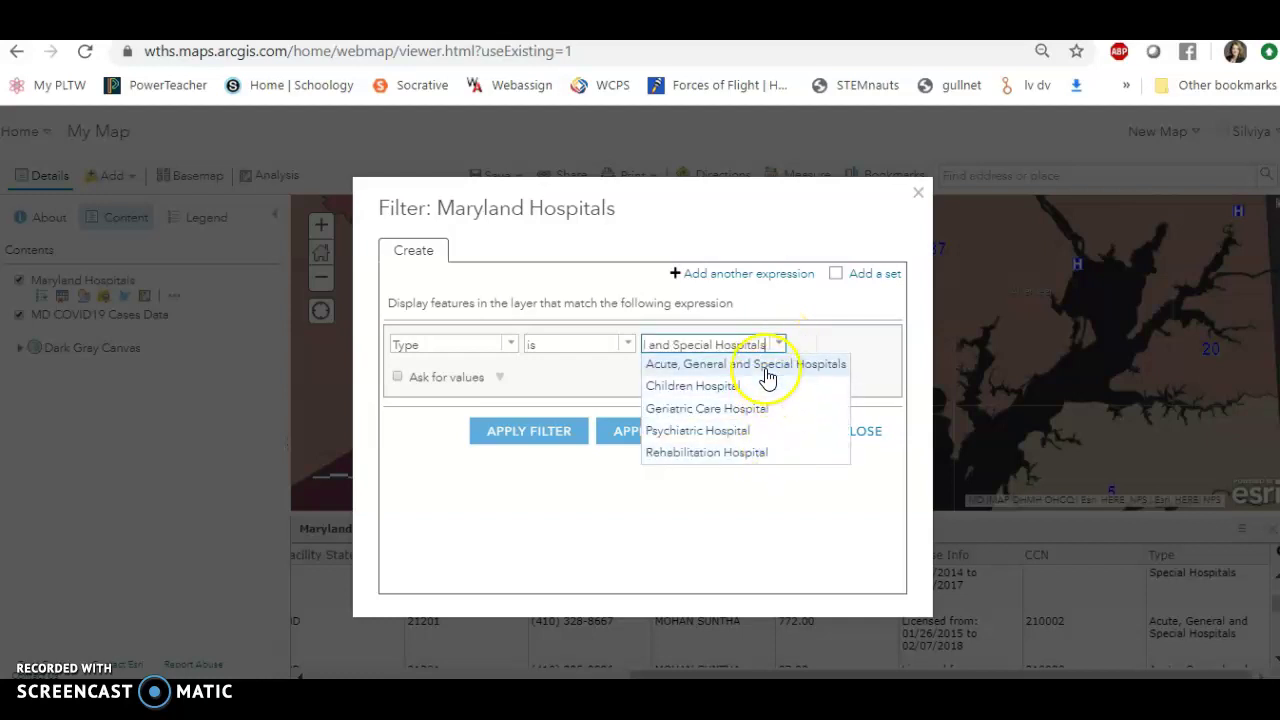
left_click(766, 369)
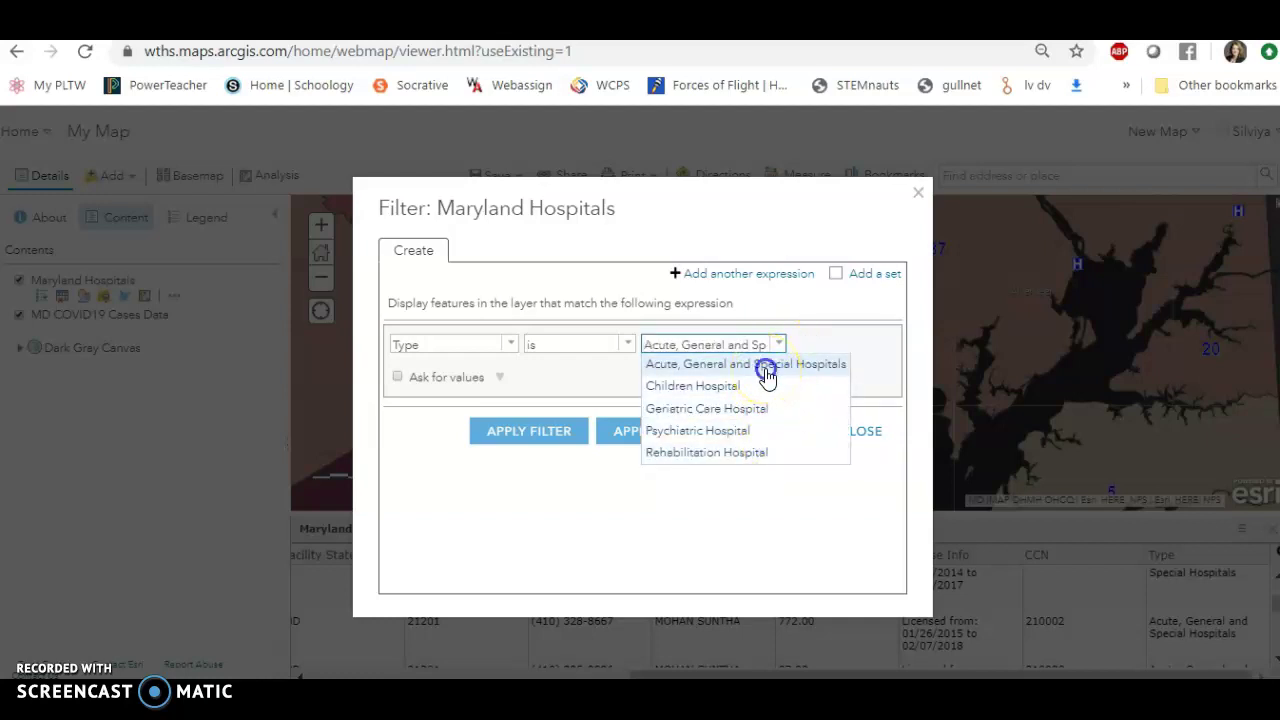
left_click(540, 432)
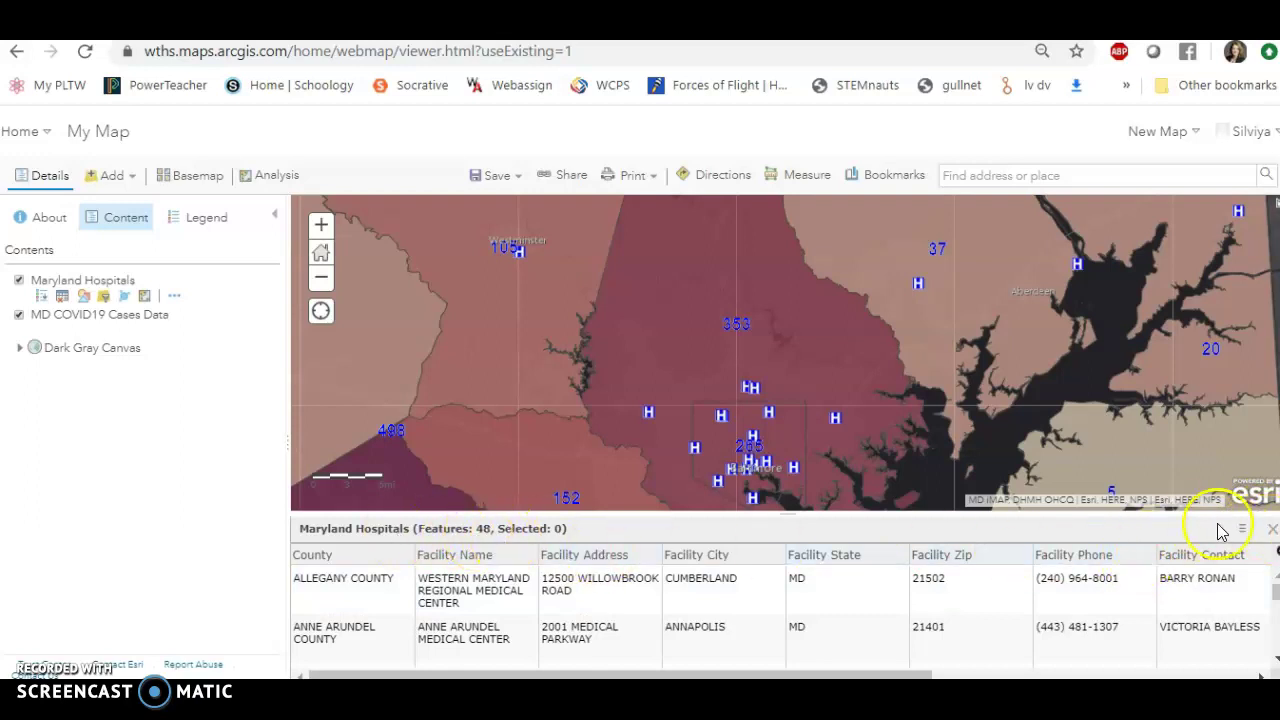
Close the hospitals attribute table and examine the filtered hospitals against the case counts across the whole of Maryland.
left_click(1272, 530)
scroll(812, 450, "down", 2)
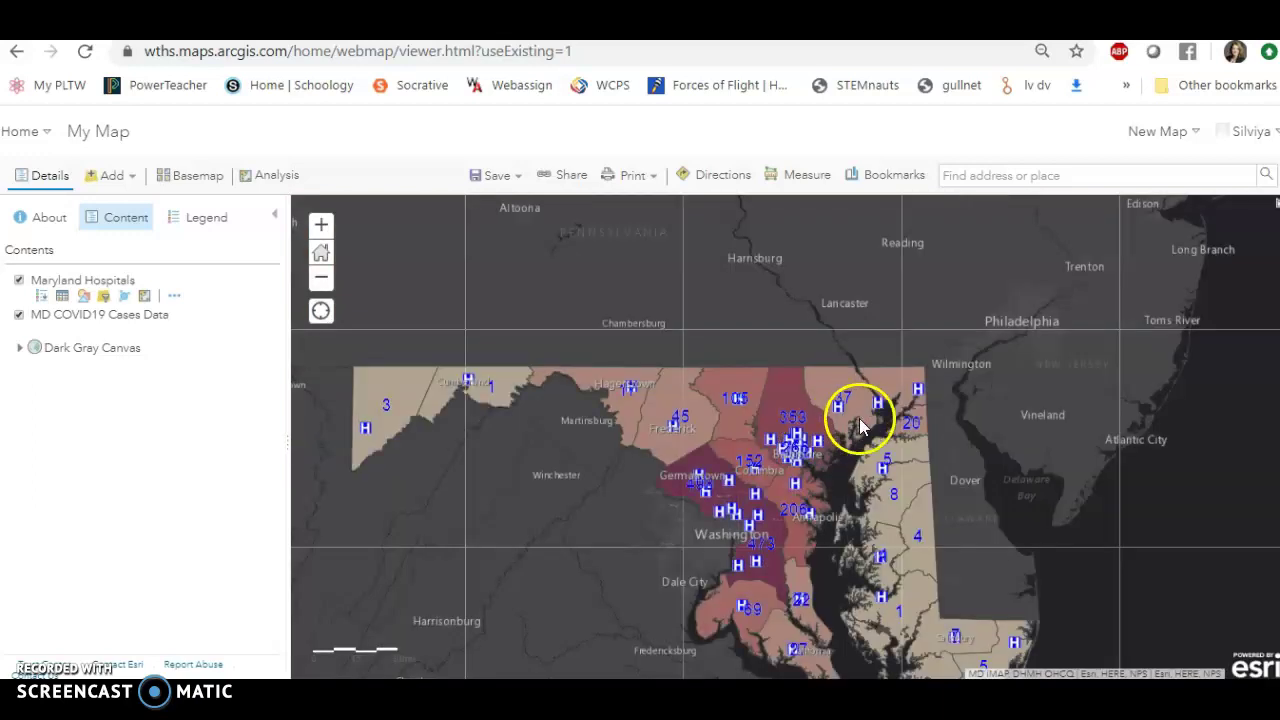
left_click_drag(891, 529, 872, 410)
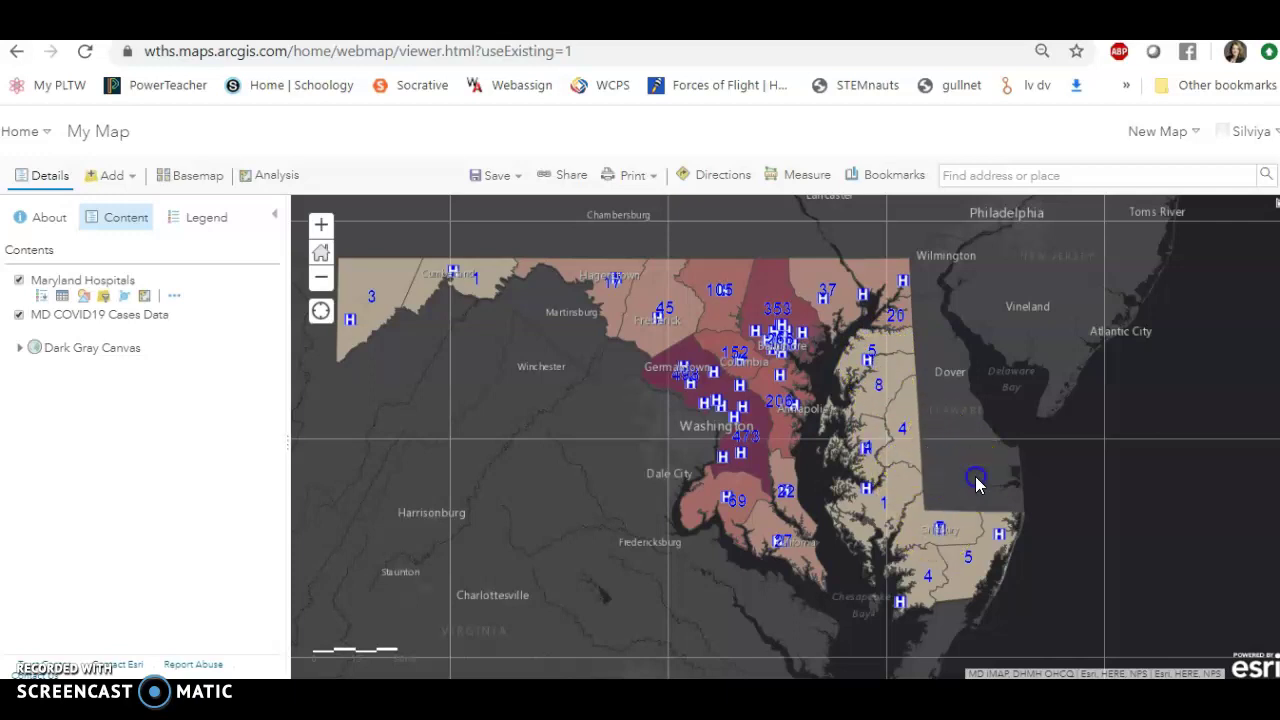
left_click_drag(975, 480, 997, 474)
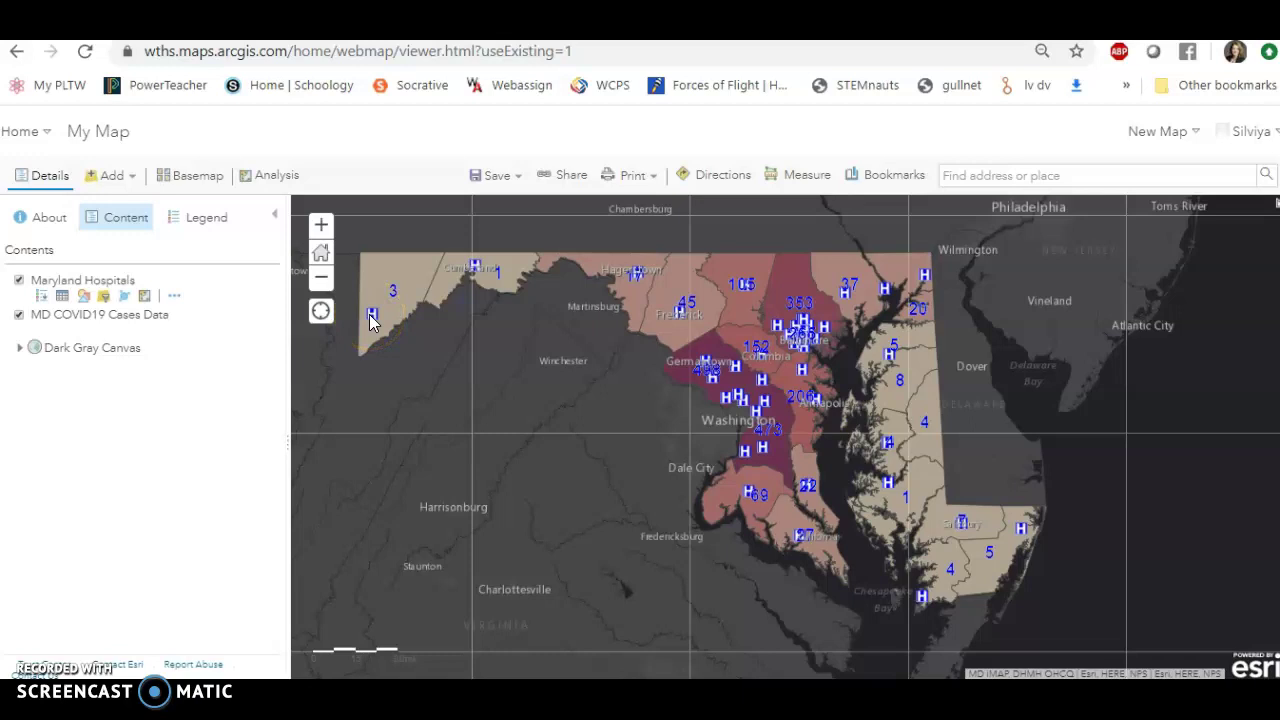
left_click_drag(515, 424, 565, 441)
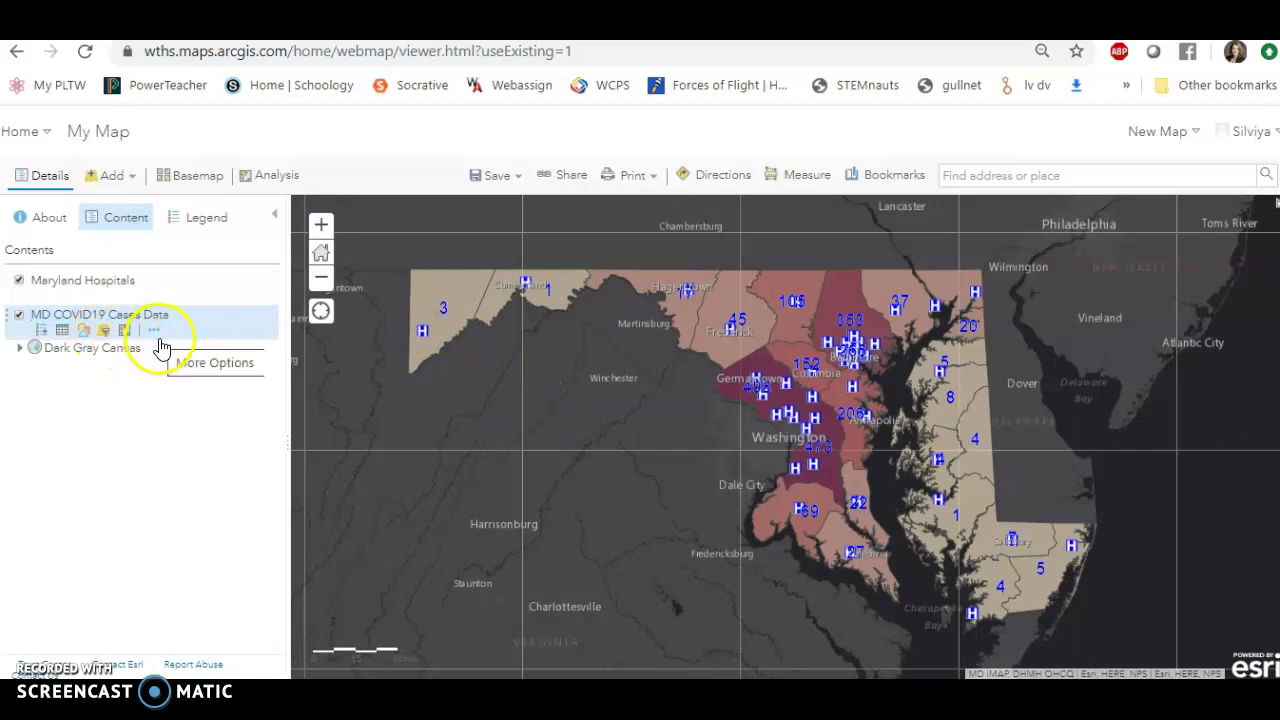
left_click(160, 342)
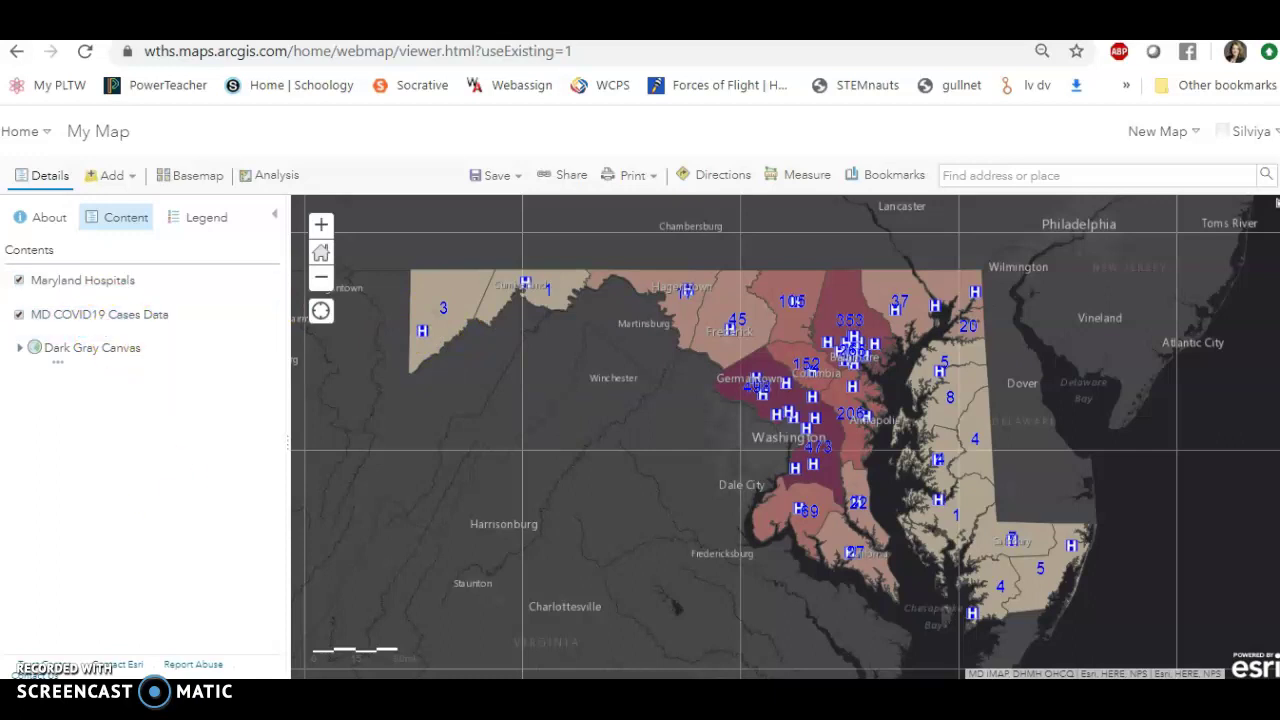